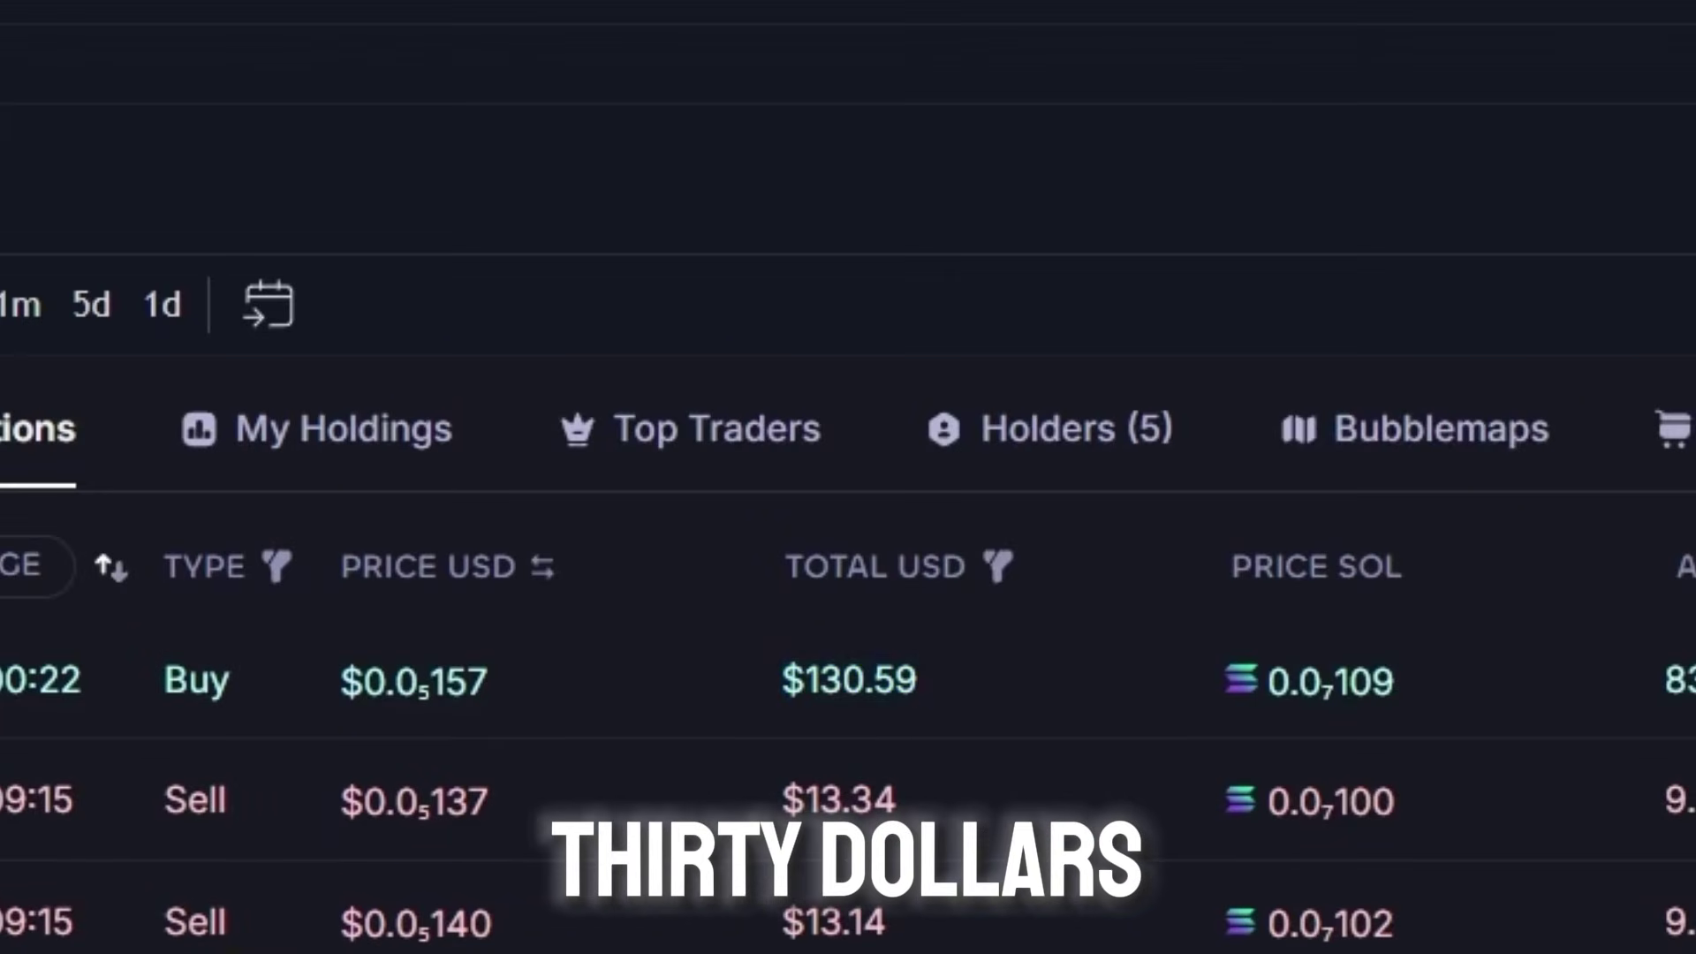
- Highlight the 0.90694 and 0.51728 SOL buy amounts and the $106.14 buy total
{"action": "double_click", "coordinate": [1167, 676]}
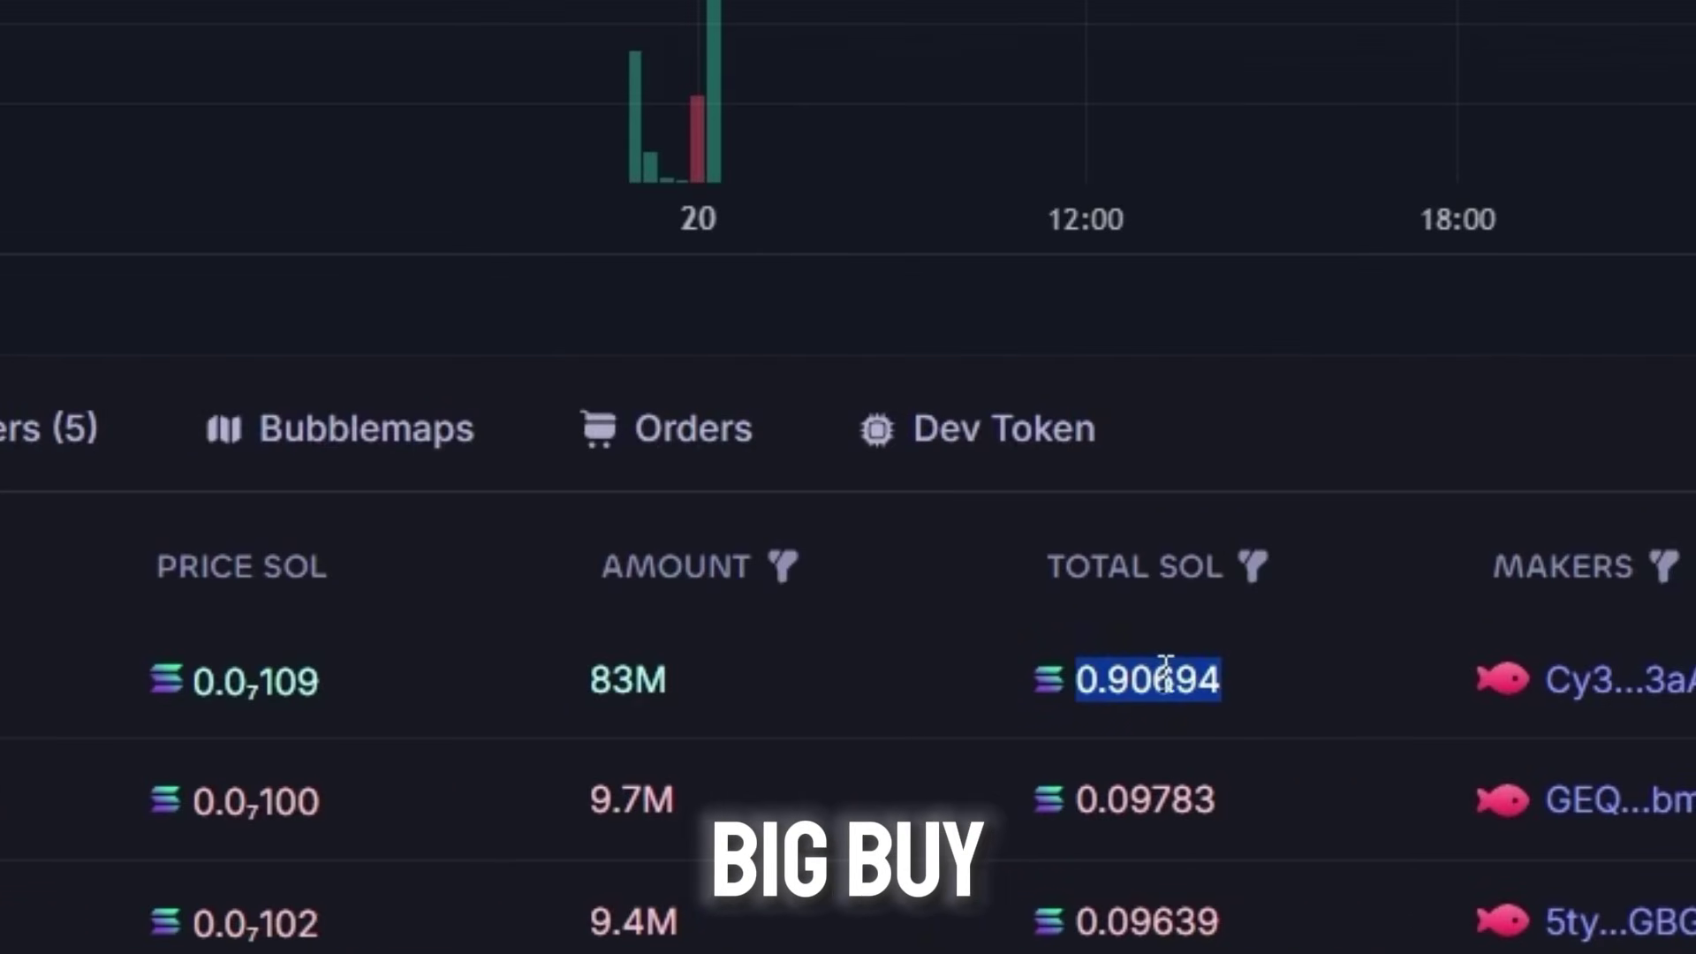
{"action": "double_click", "coordinate": [1087, 676]}
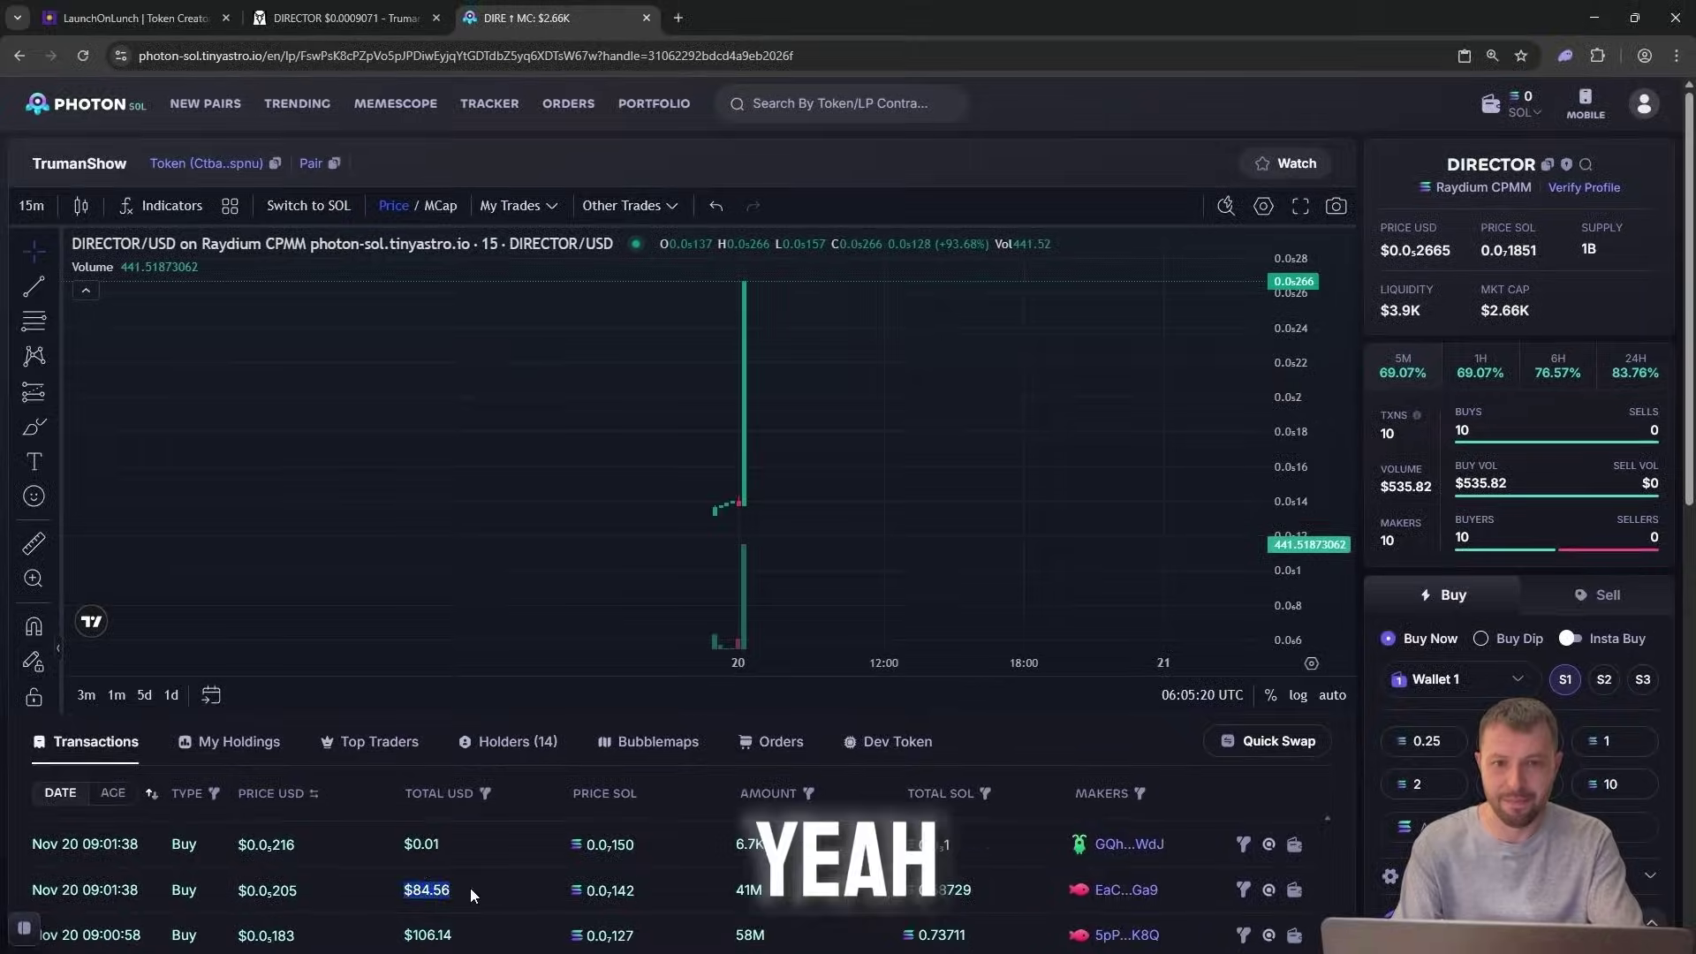
{"action": "double_click", "coordinate": [474, 845]}
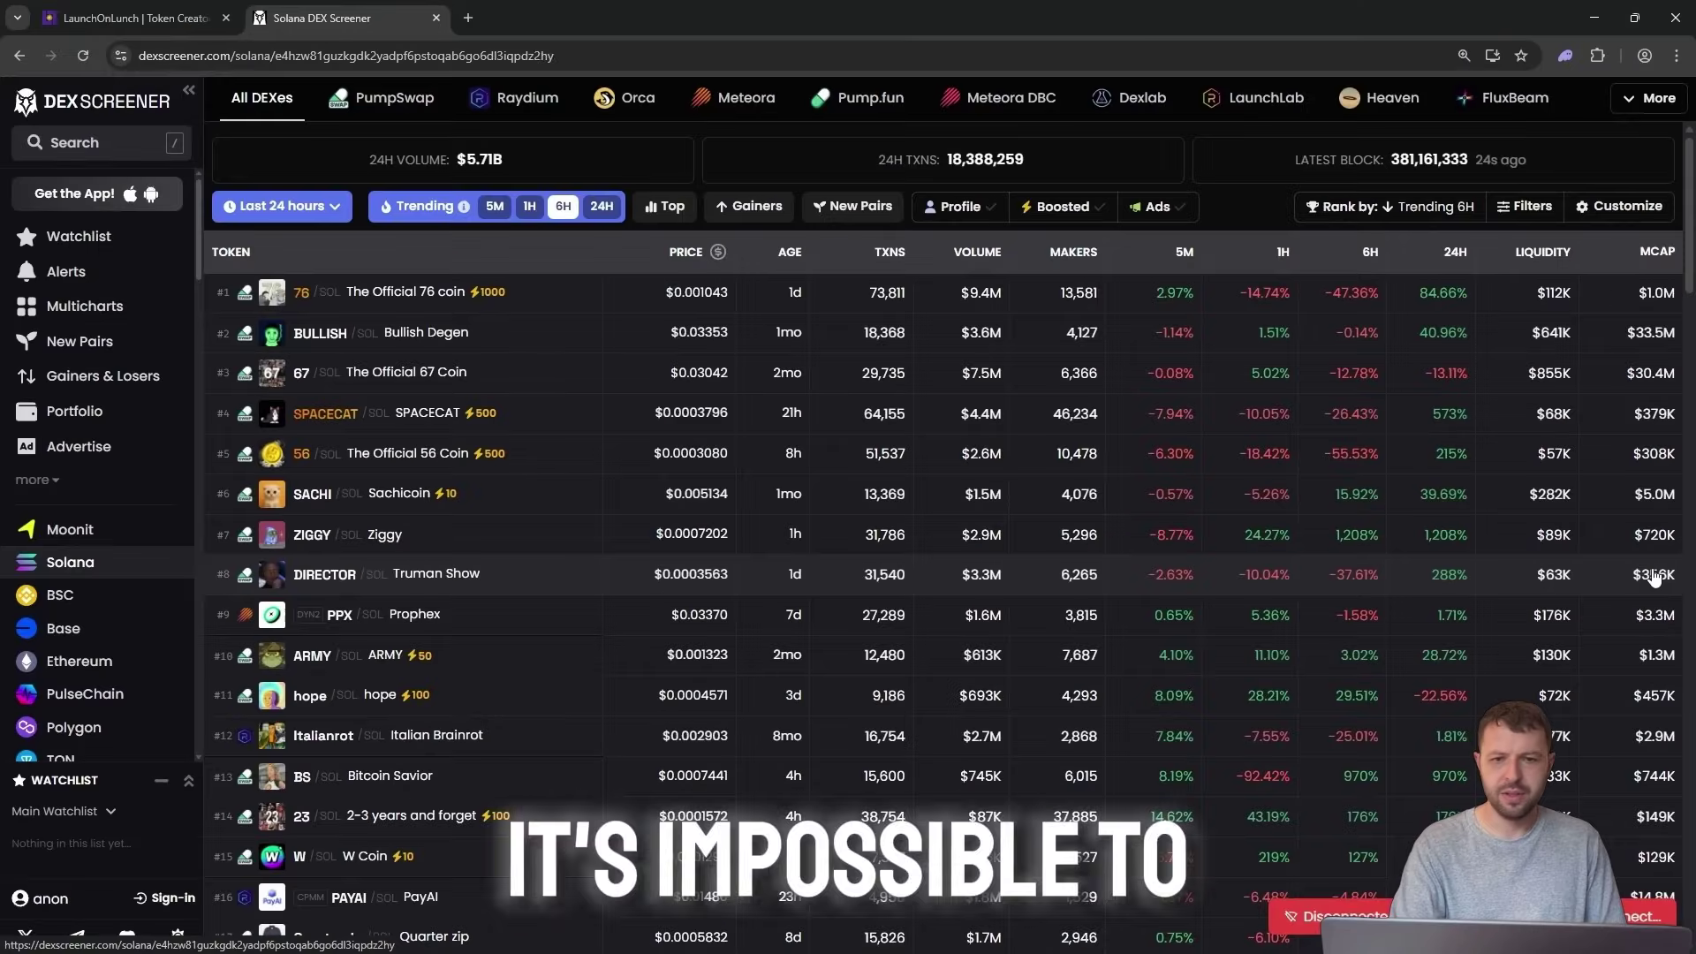
- Open the DIRECTOR/SOL token page and copy its name 'Truman Show'
{"action": "left_click", "coordinate": [1653, 573]}
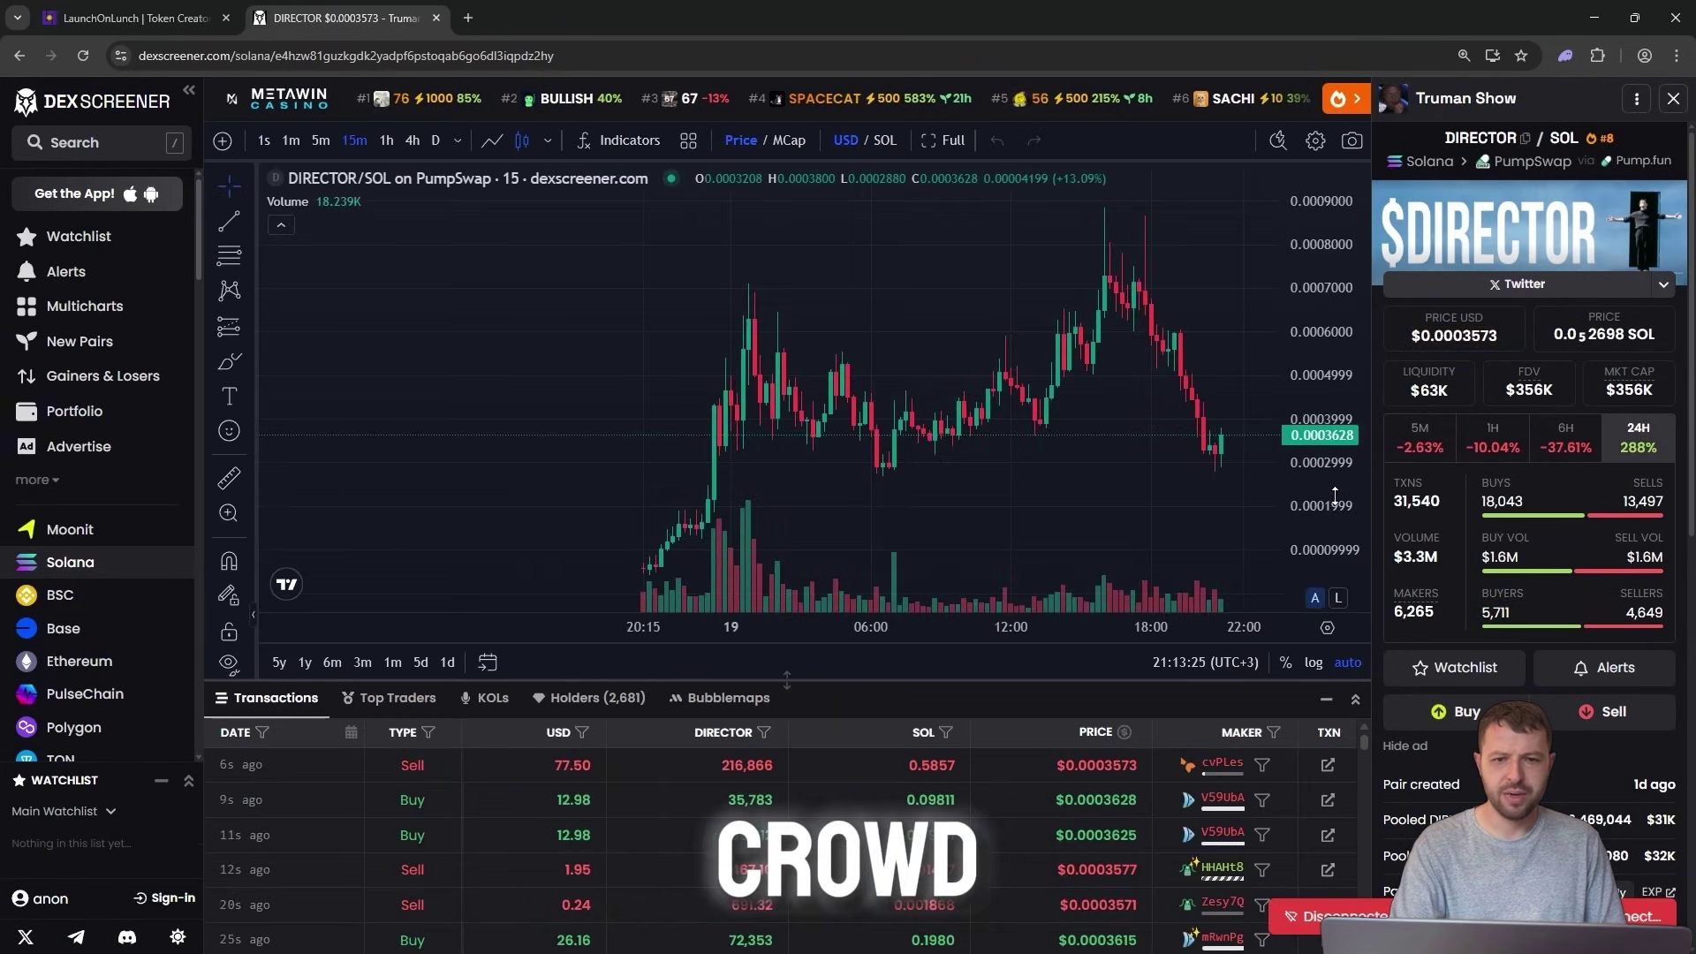
{"action": "scroll", "coordinate": [1142, 447], "scroll_direction": "right", "scroll_amount": 3}
{"action": "scroll", "coordinate": [1142, 446], "scroll_direction": "right", "scroll_amount": 2}
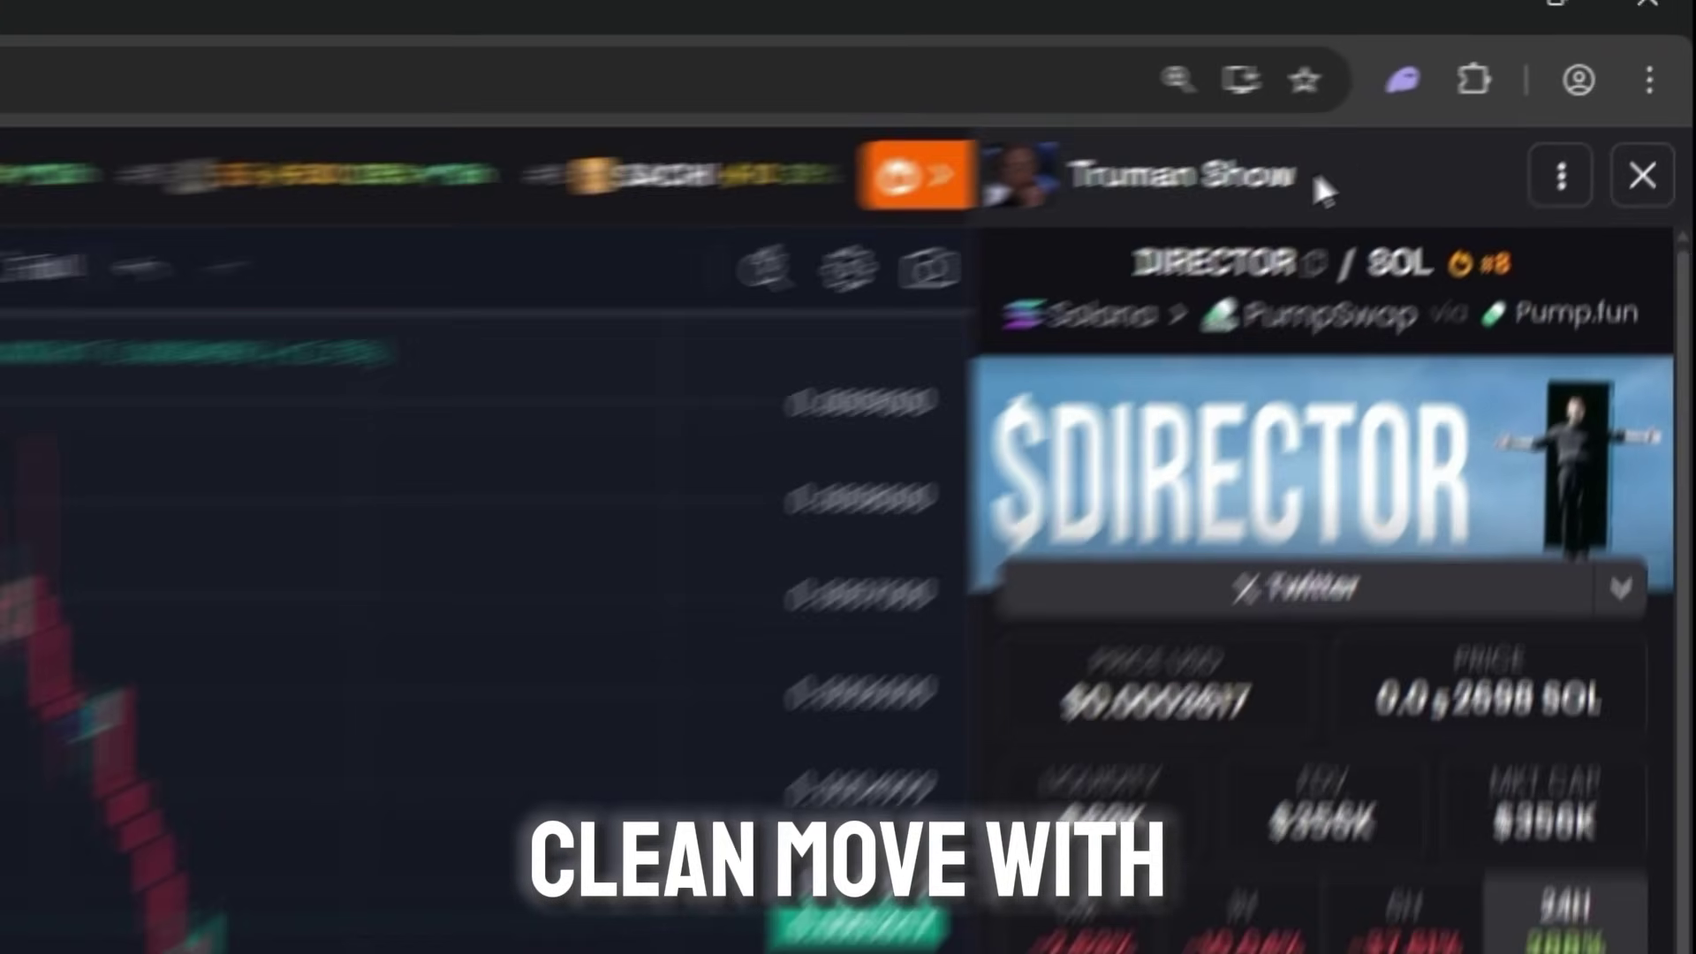
{"action": "left_click_drag", "start_coordinate": [1518, 102], "coordinate": [1424, 101]}
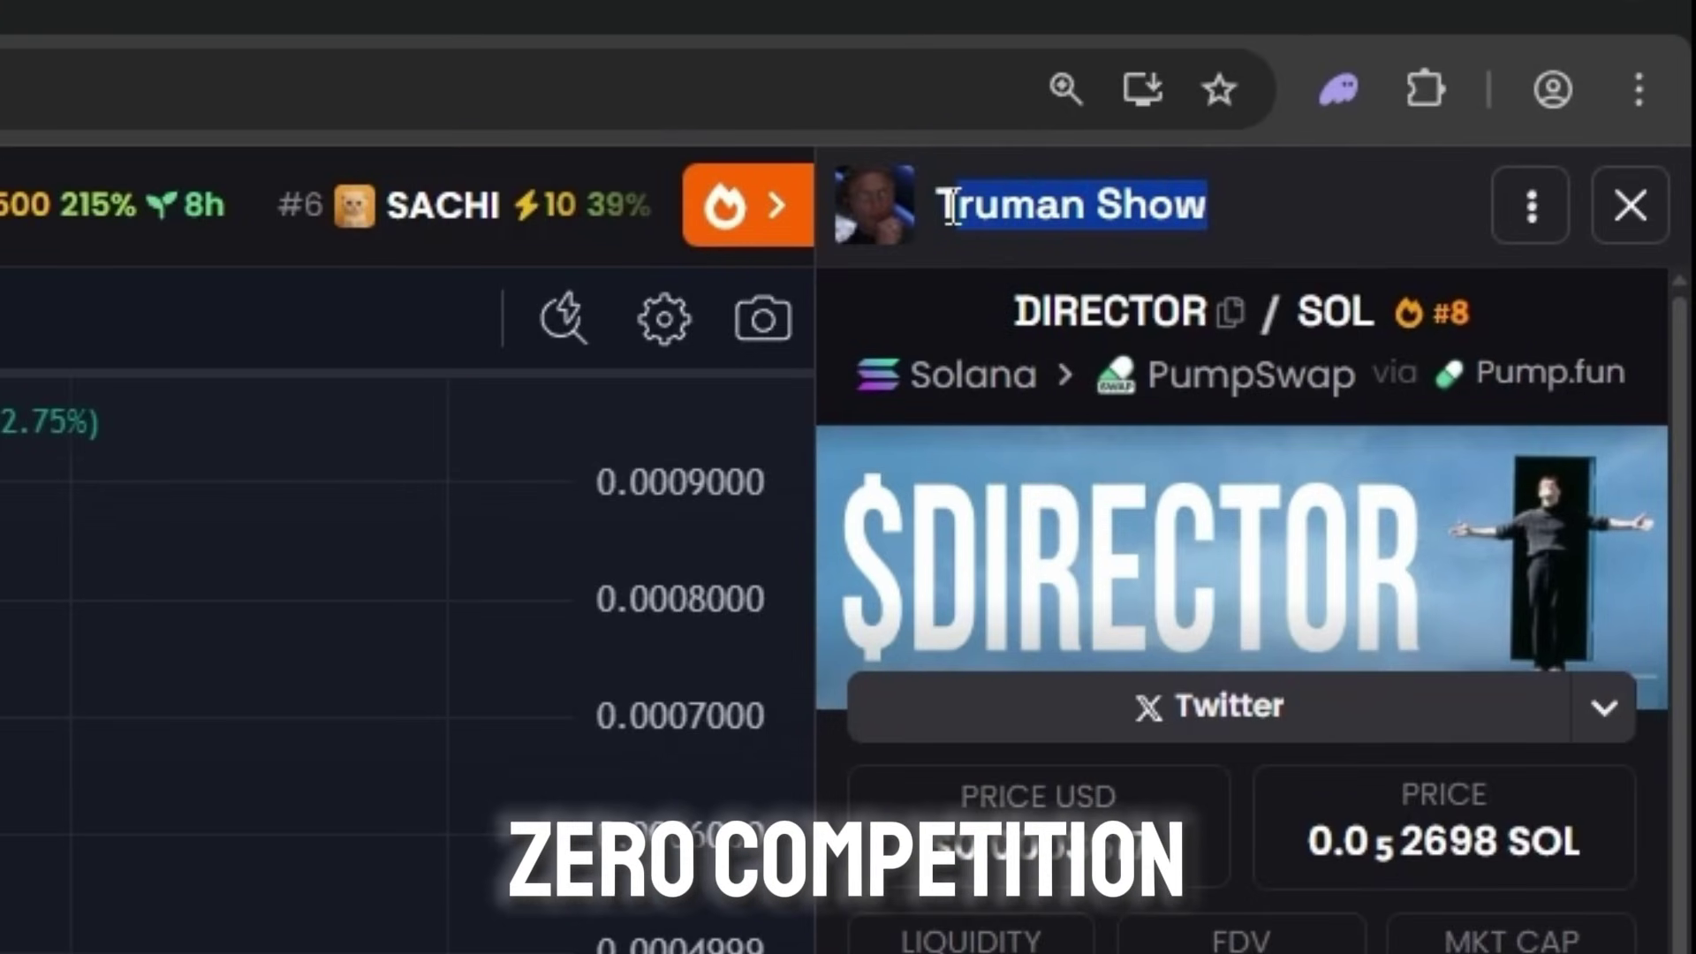
{"action": "right_click", "coordinate": [944, 209]}
{"action": "left_click", "coordinate": [1041, 252]}
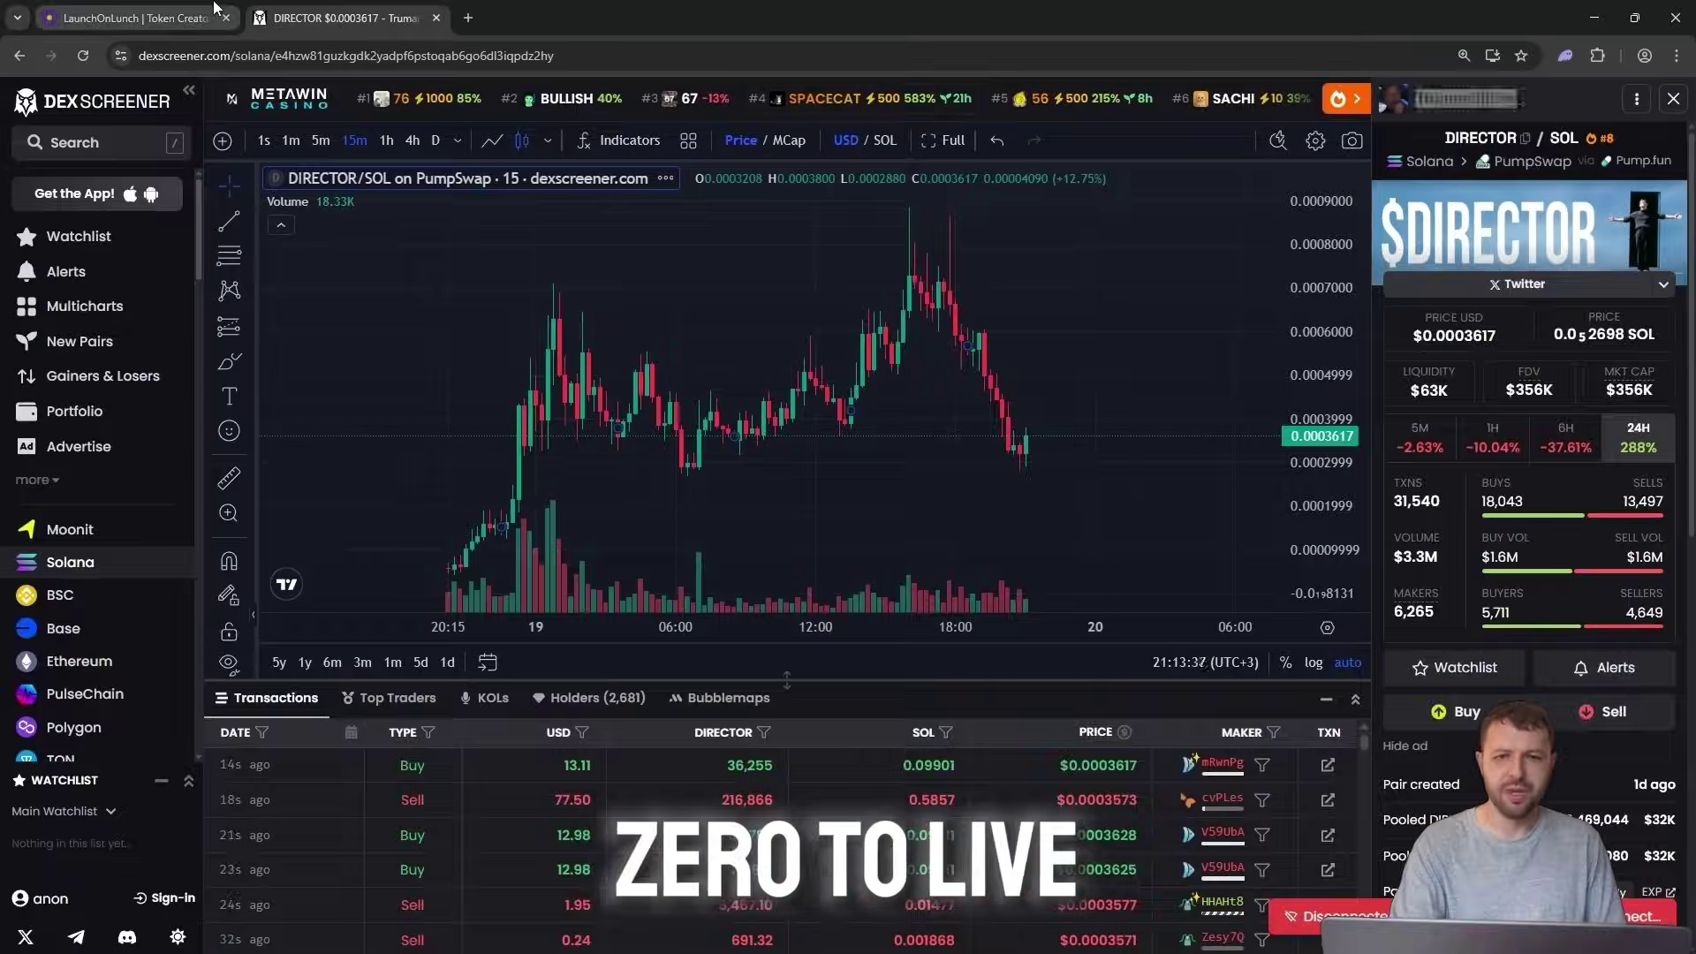
- Paste 'Truman Show' into the launch form's Token Name field
{"action": "left_click", "coordinate": [214, 11]}
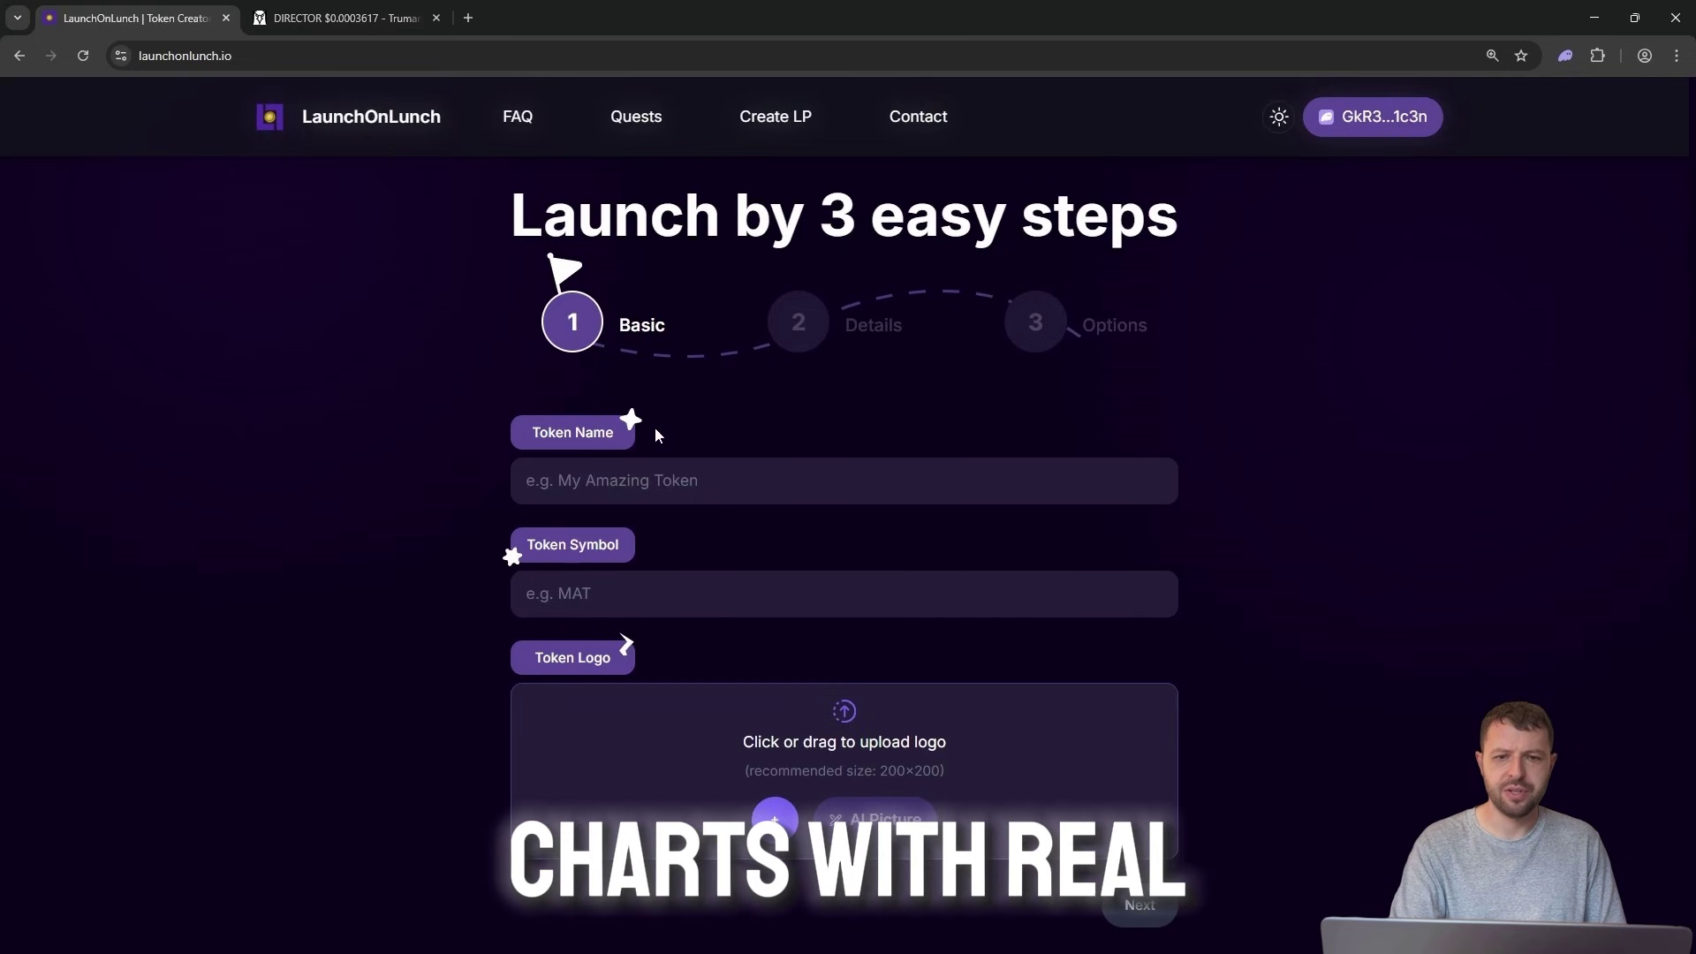
{"action": "left_click", "coordinate": [666, 481]}
{"action": "right_click", "coordinate": [666, 481]}
{"action": "left_click", "coordinate": [711, 679]}
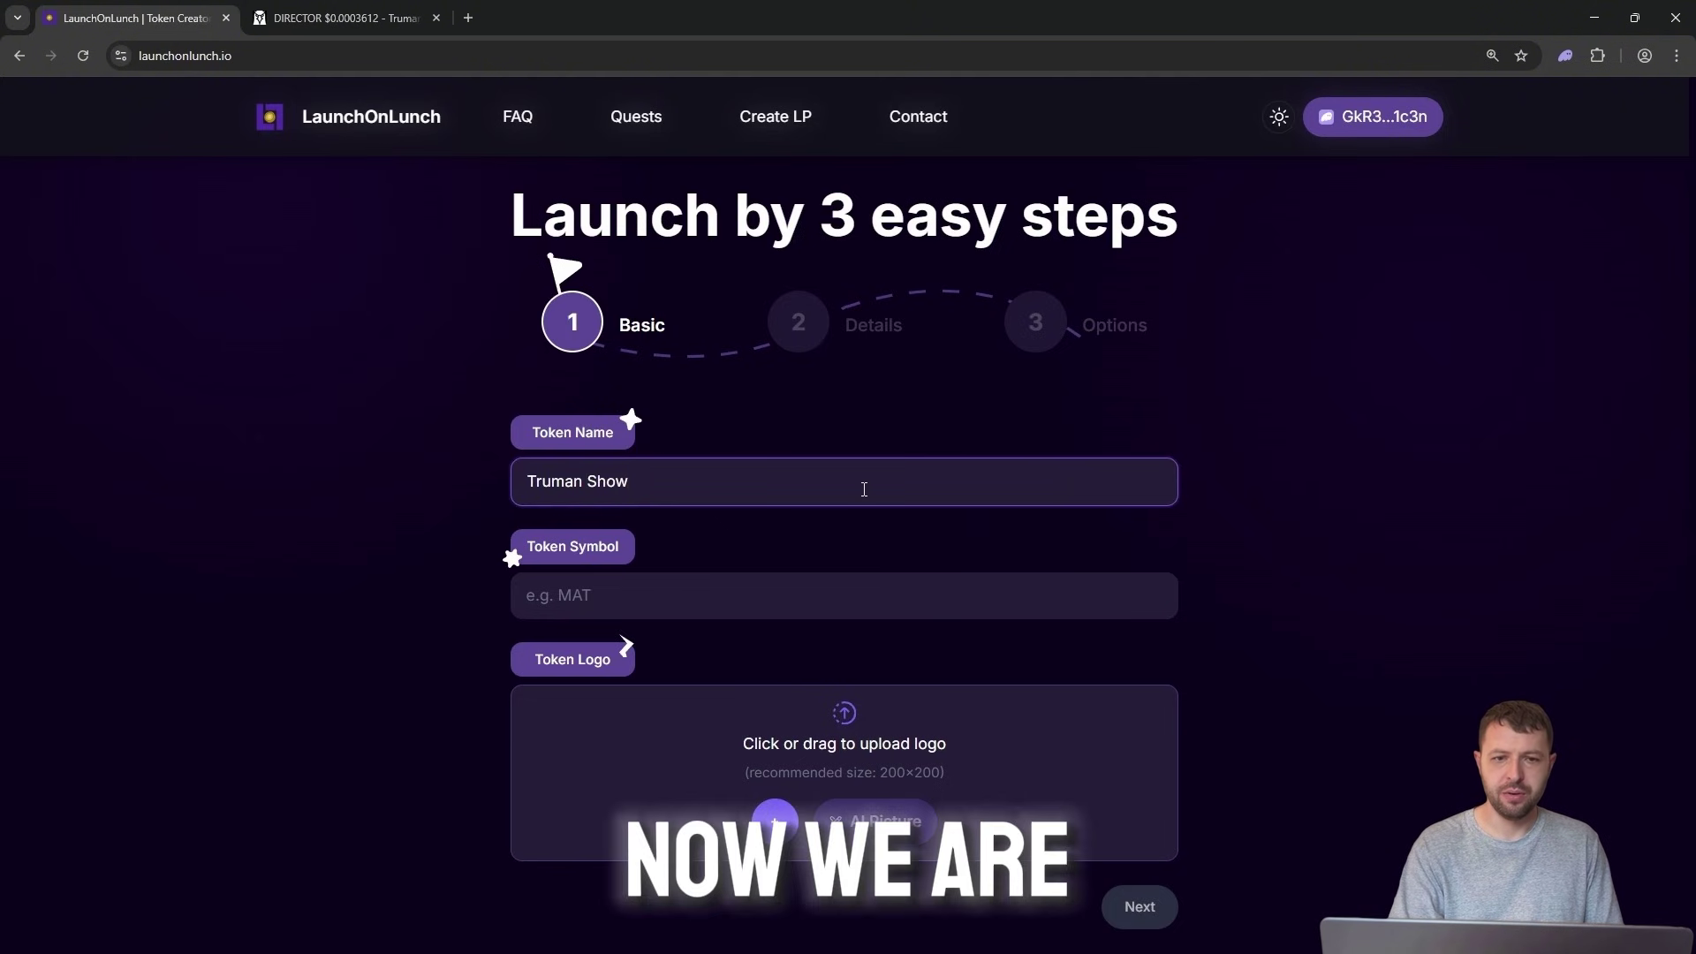
- Copy the ticker DIRECTOR from DEX Screener into the Token Symbol field
{"action": "left_click", "coordinate": [334, 15]}
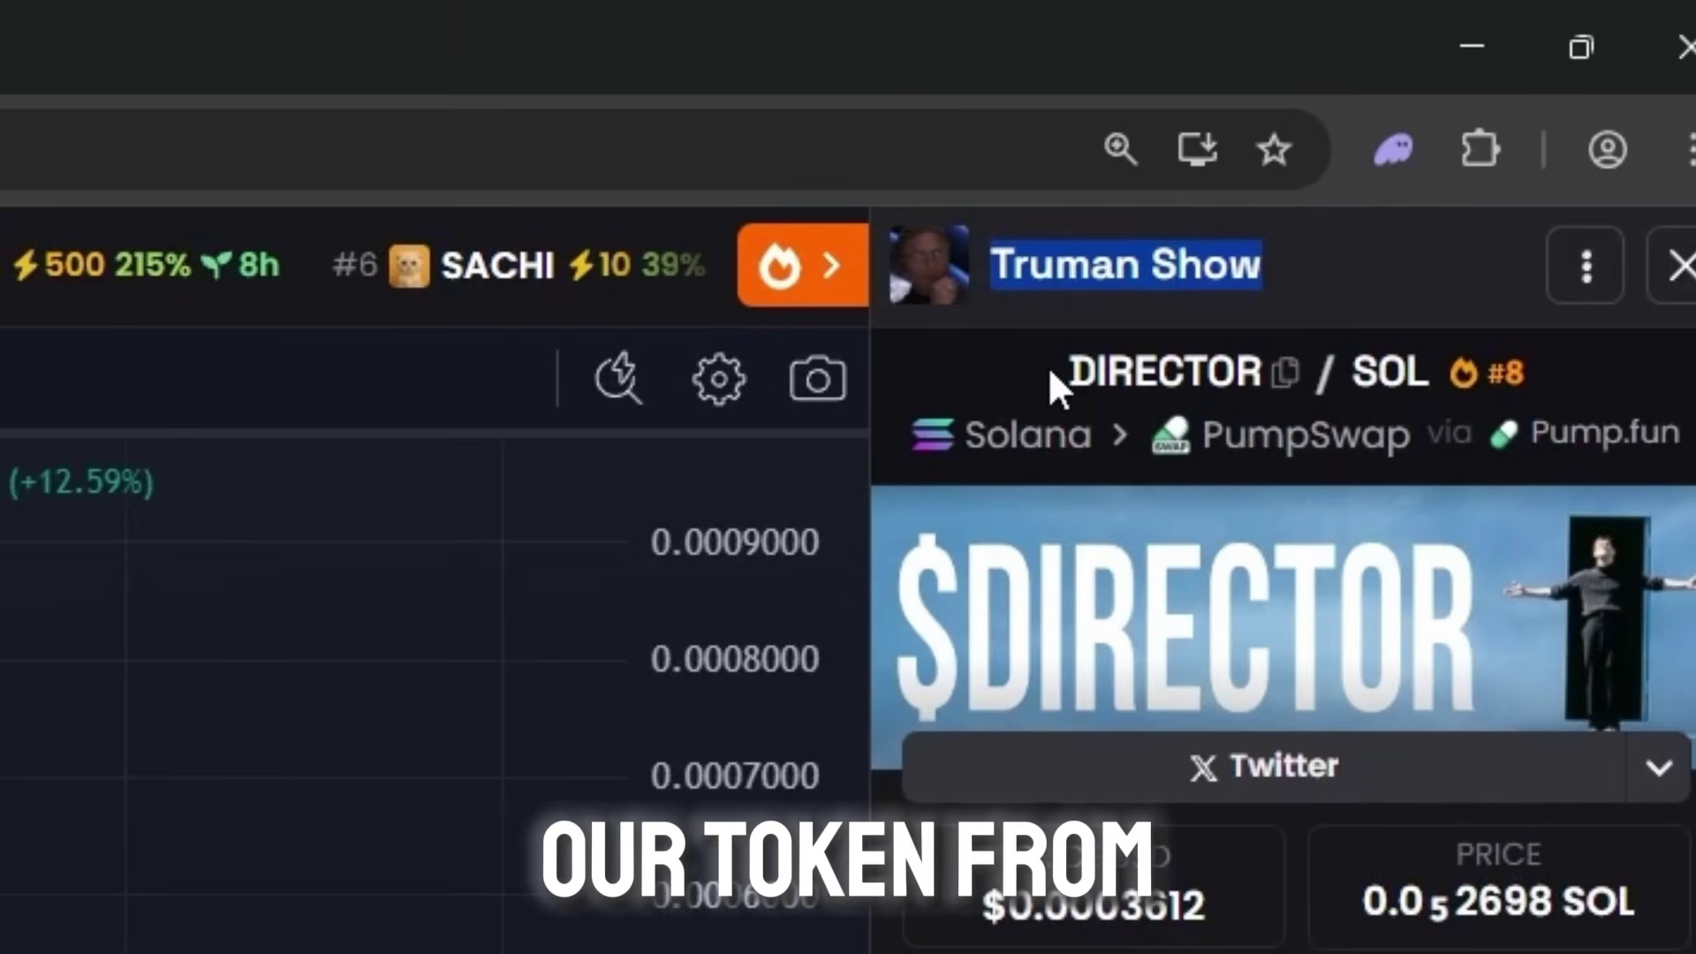
{"action": "left_click_drag", "start_coordinate": [1053, 371], "coordinate": [1192, 380]}
{"action": "right_click", "coordinate": [1170, 354]}
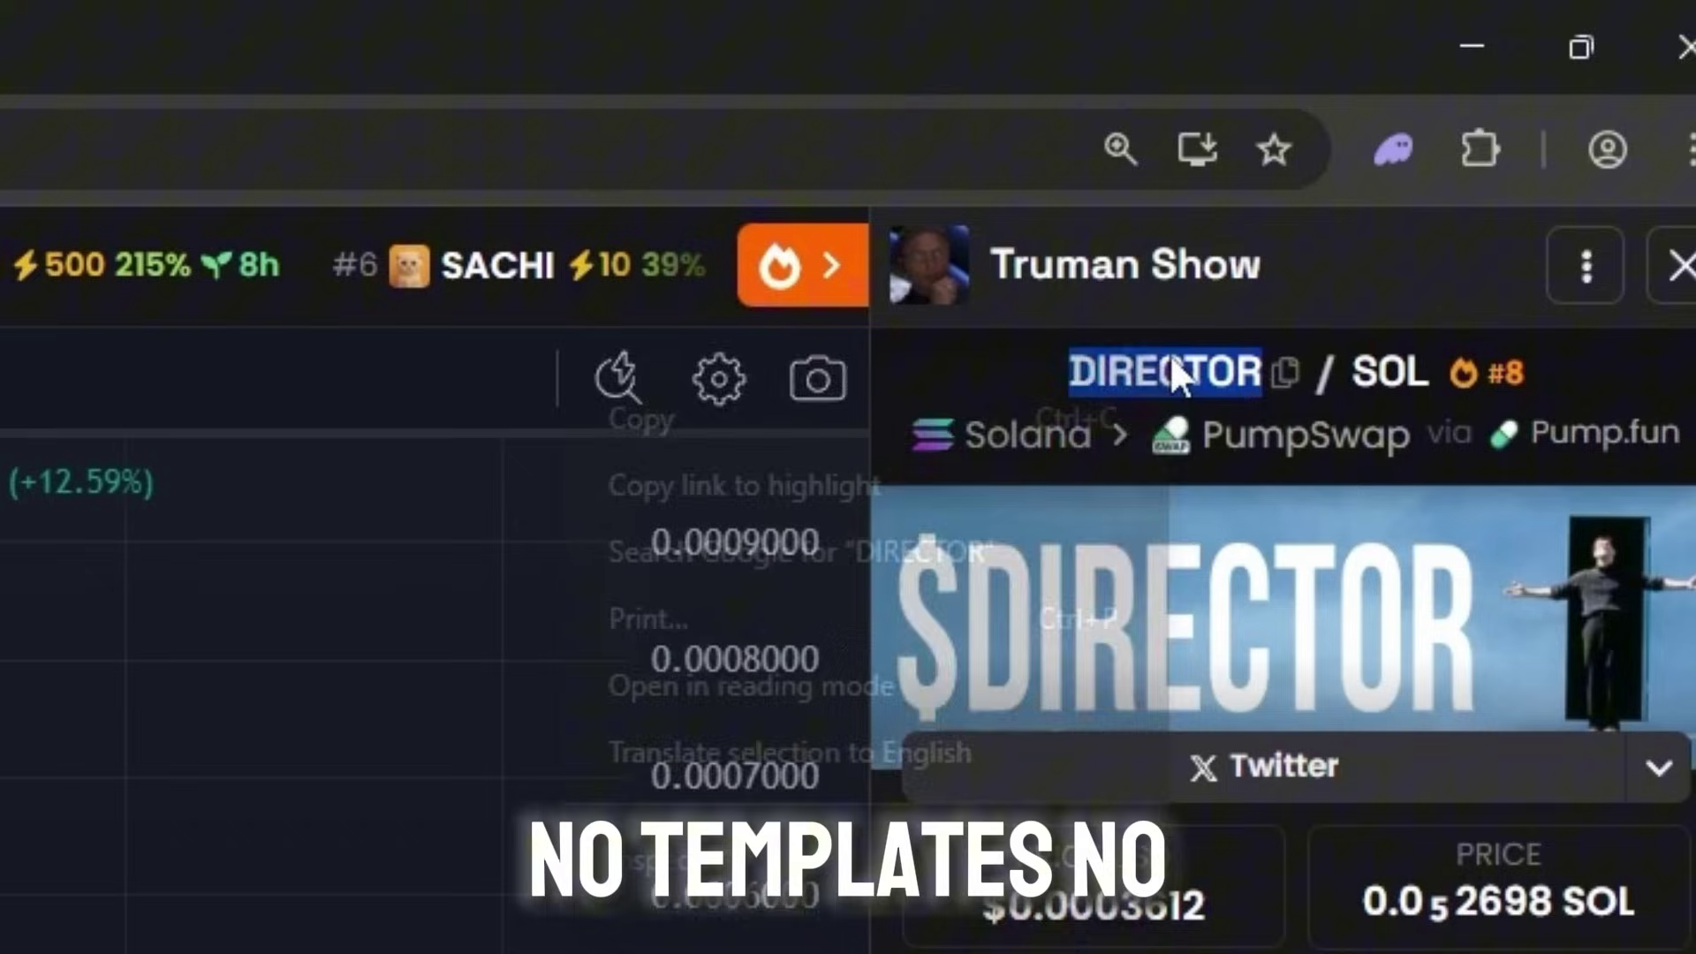
{"action": "left_click", "coordinate": [1016, 413]}
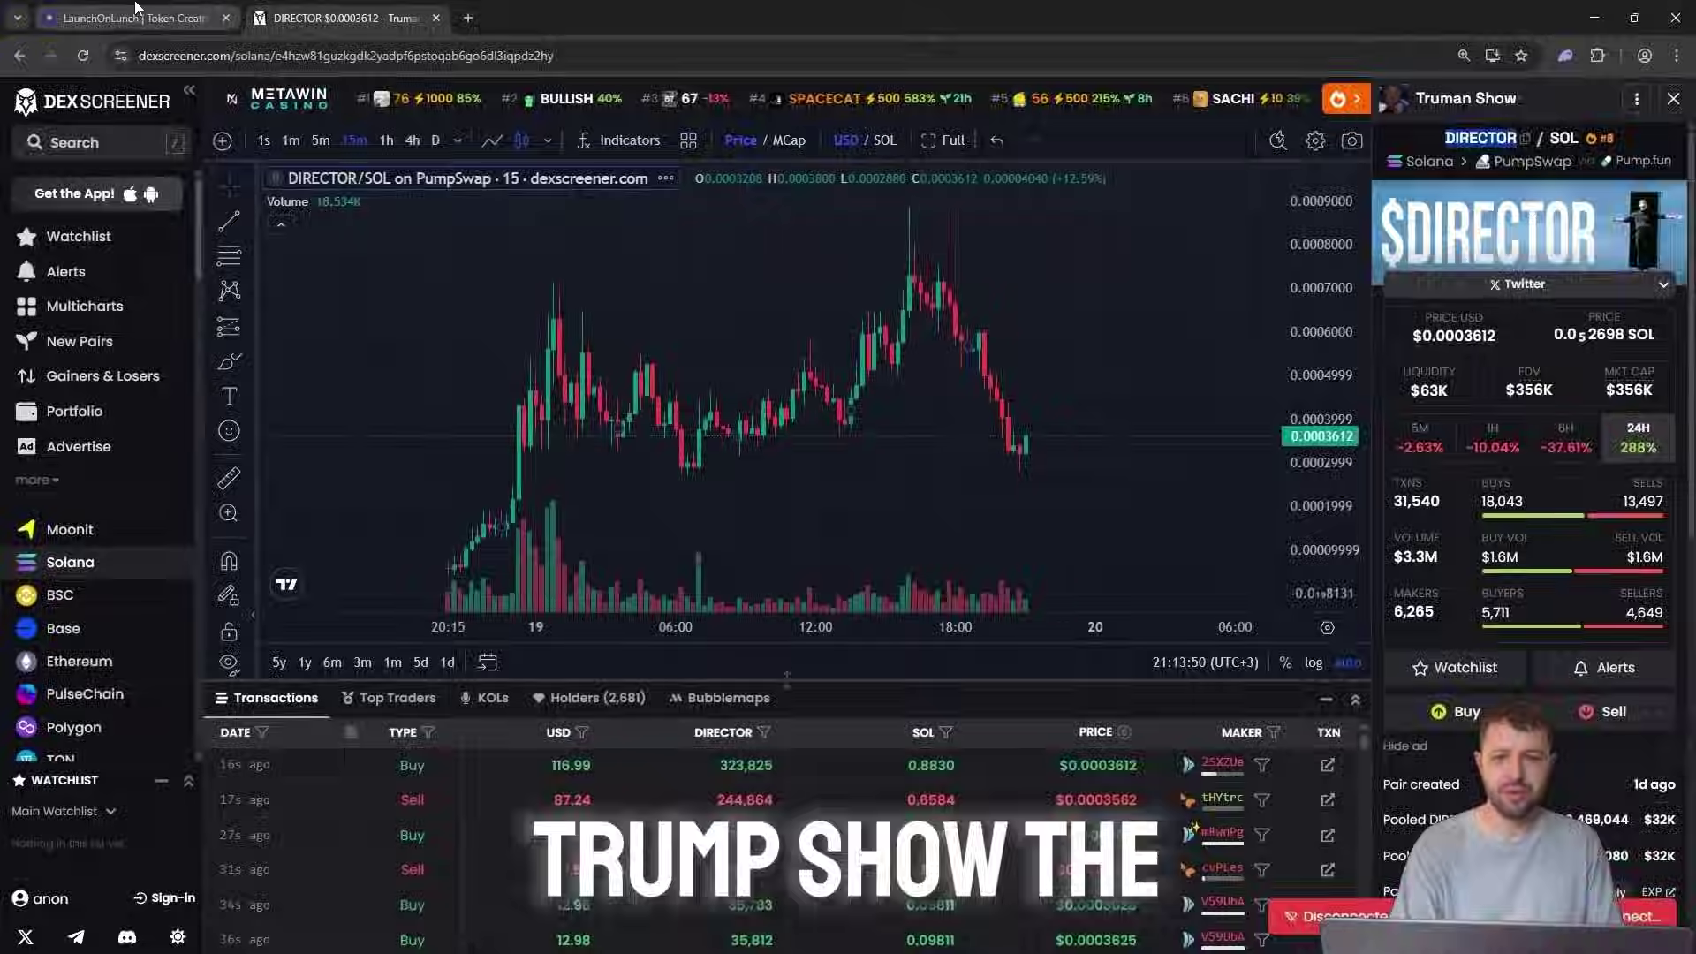
{"action": "left_click", "coordinate": [135, 11]}
{"action": "right_click", "coordinate": [587, 590]}
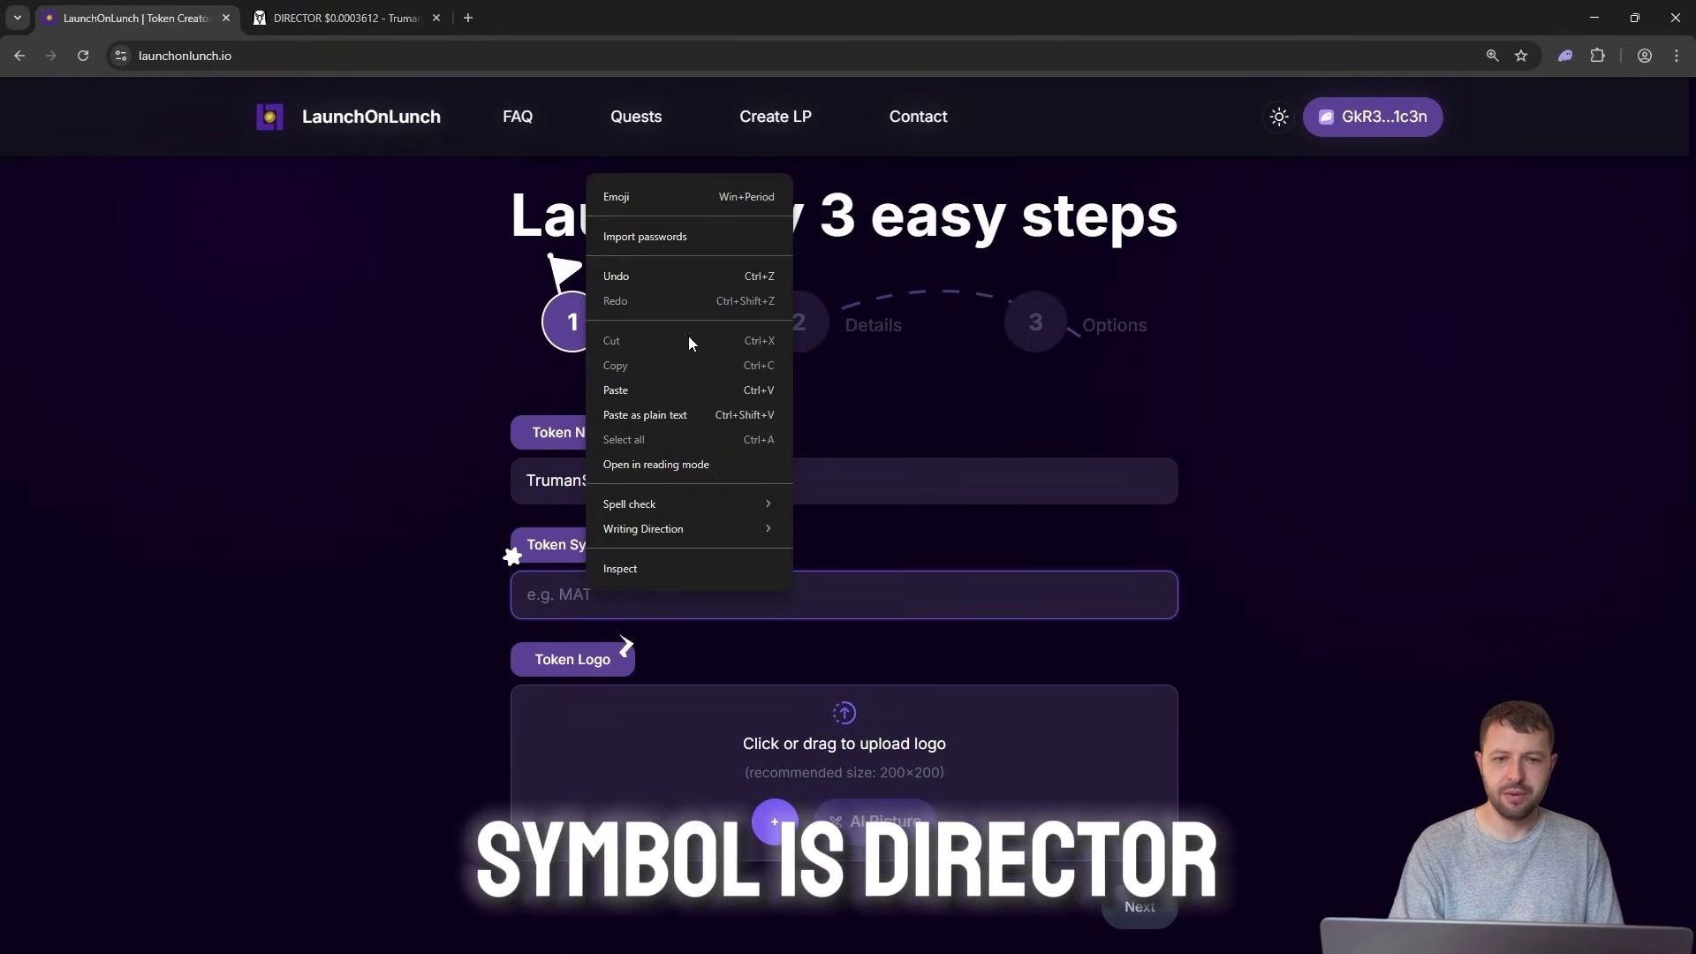
{"action": "left_click", "coordinate": [645, 389]}
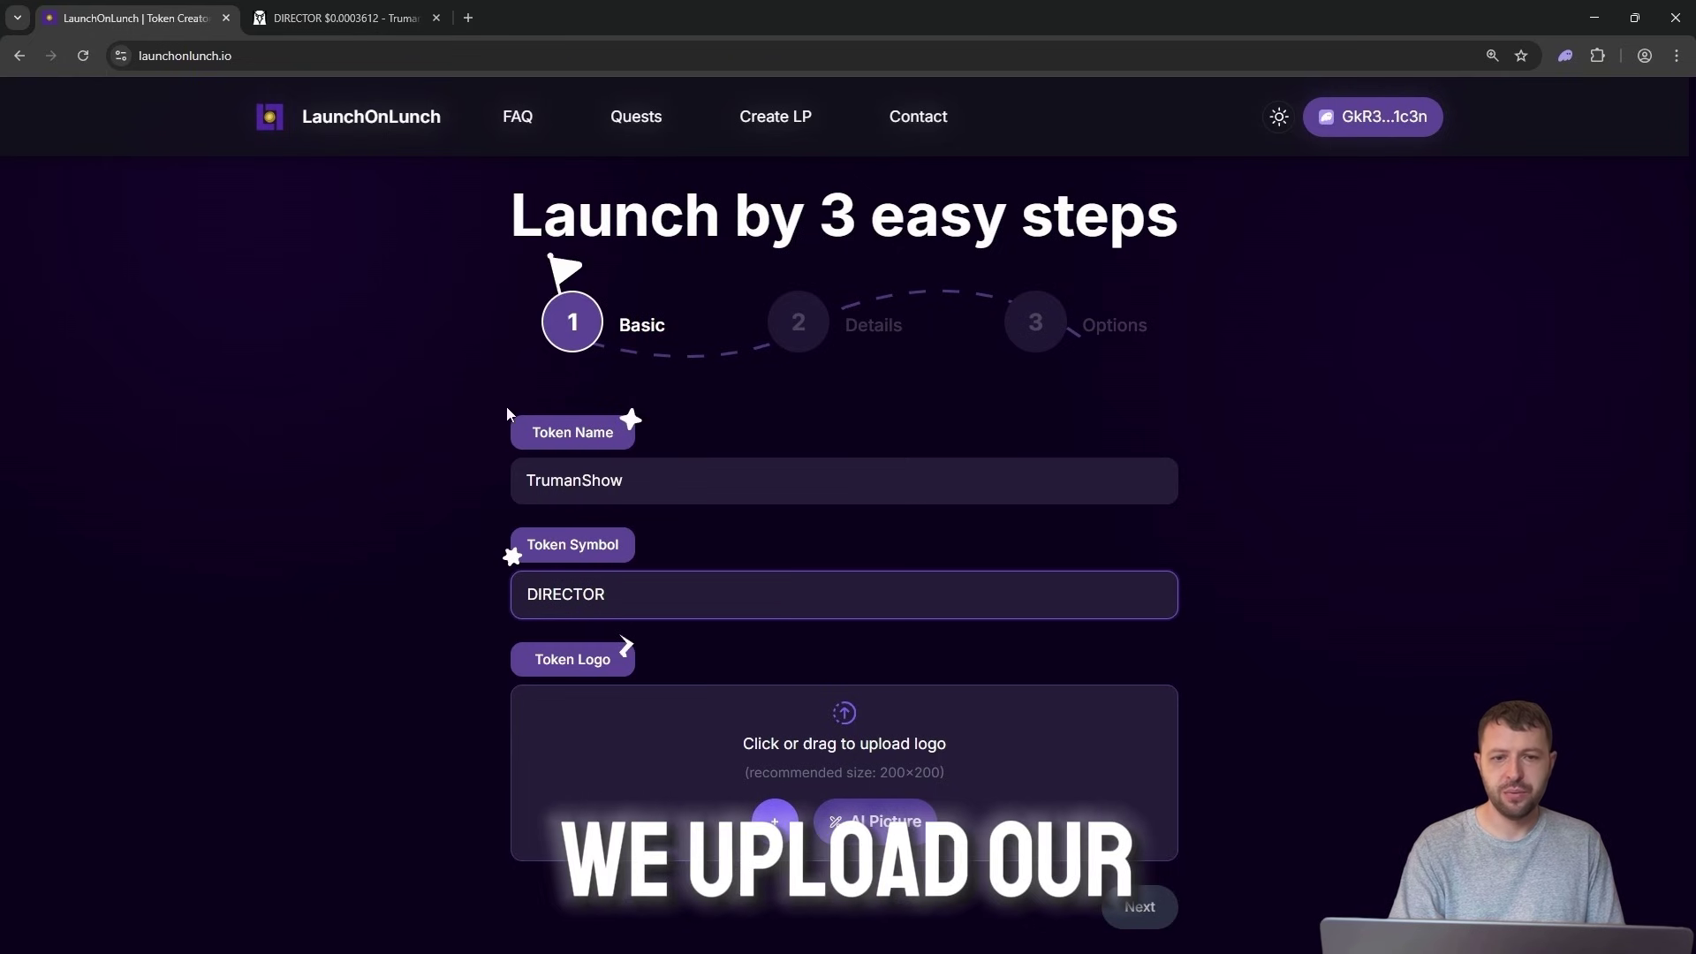
- Enlarge the DIRECTOR token image on DEX Screener and start a screenshot
{"action": "left_click", "coordinate": [338, 18]}
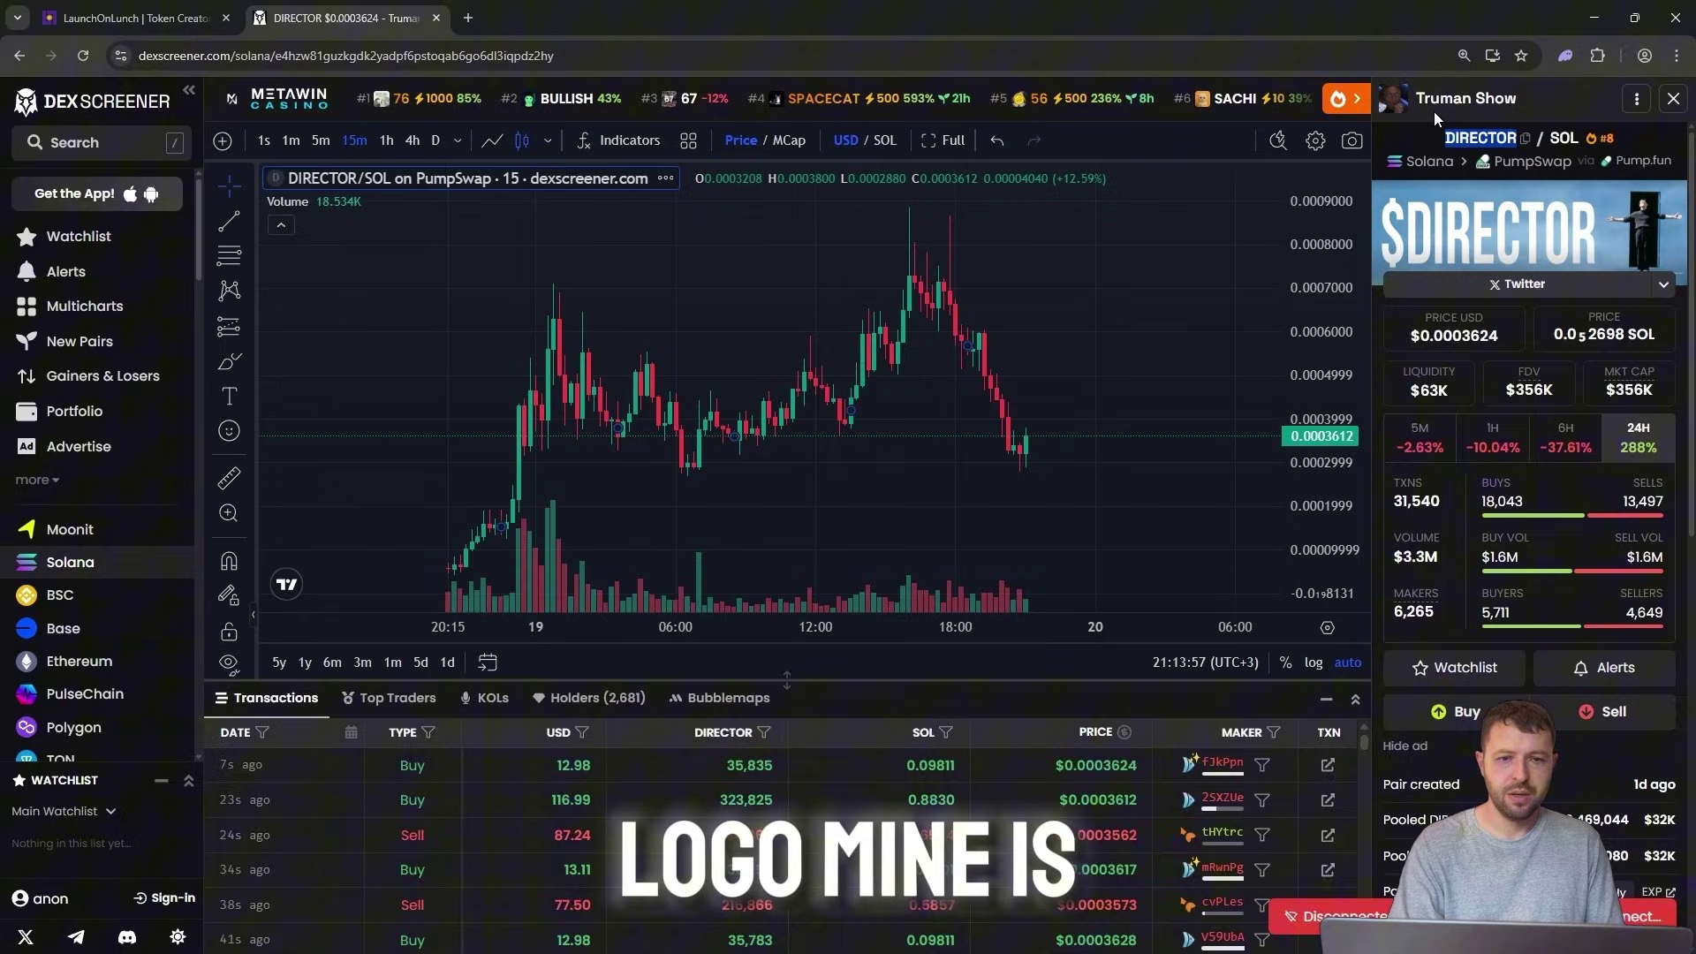
{"action": "left_click", "coordinate": [1400, 102]}
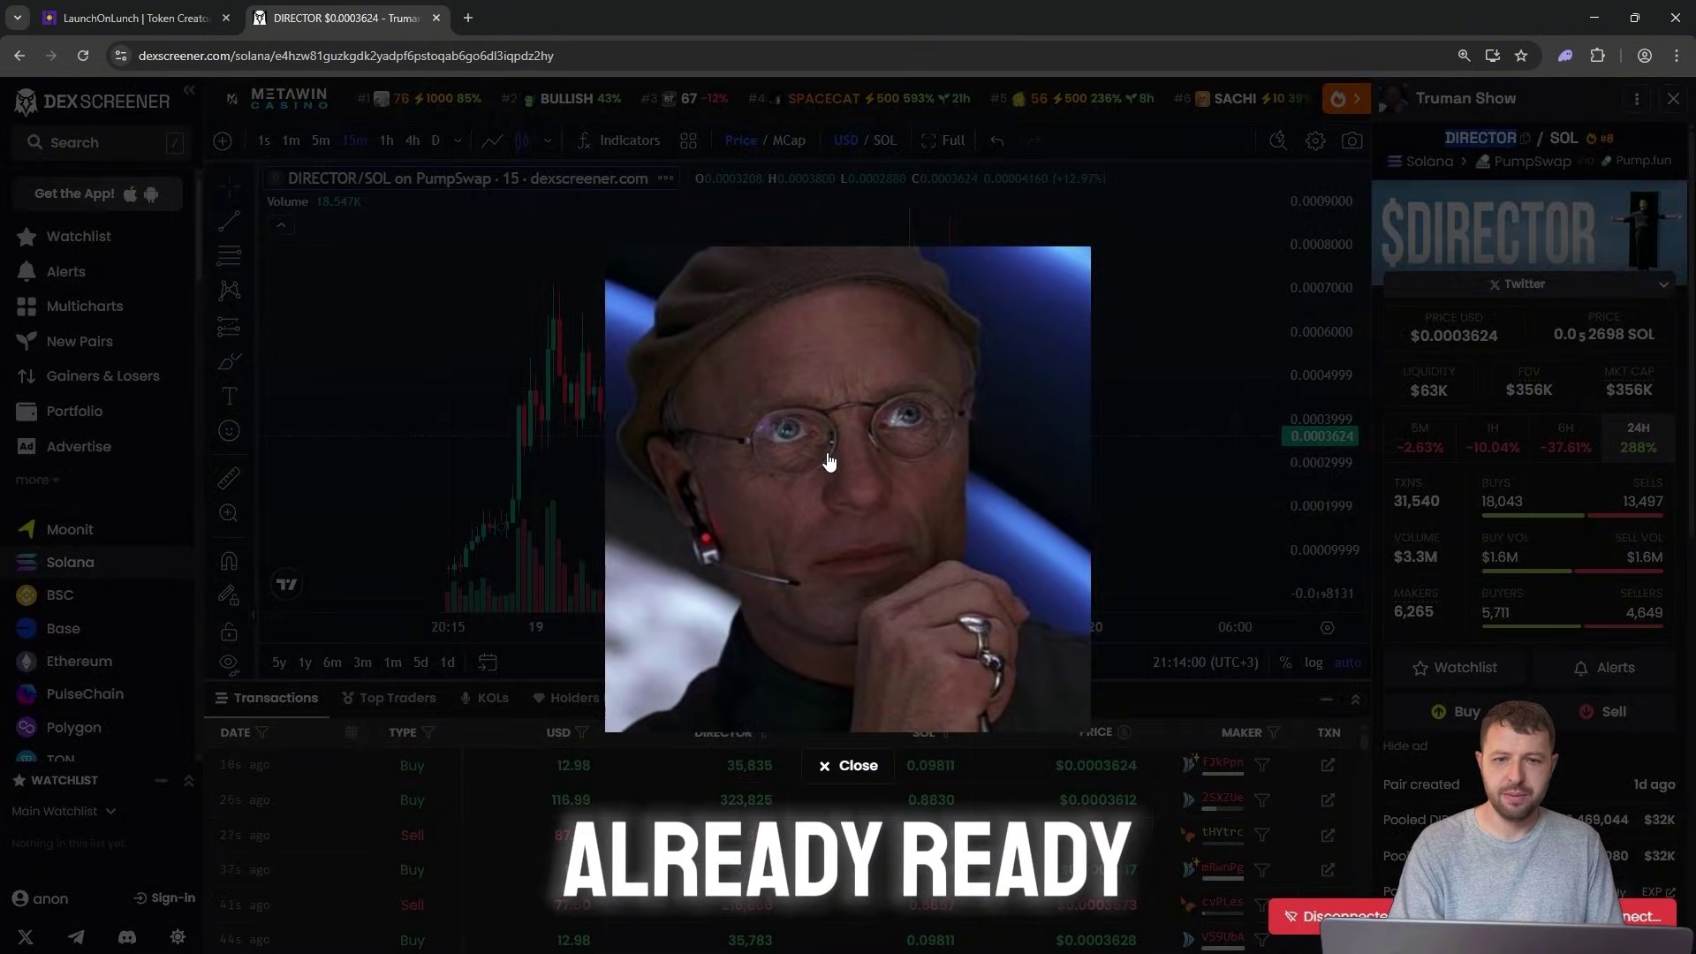
{"action": "key", "text": "Print"}
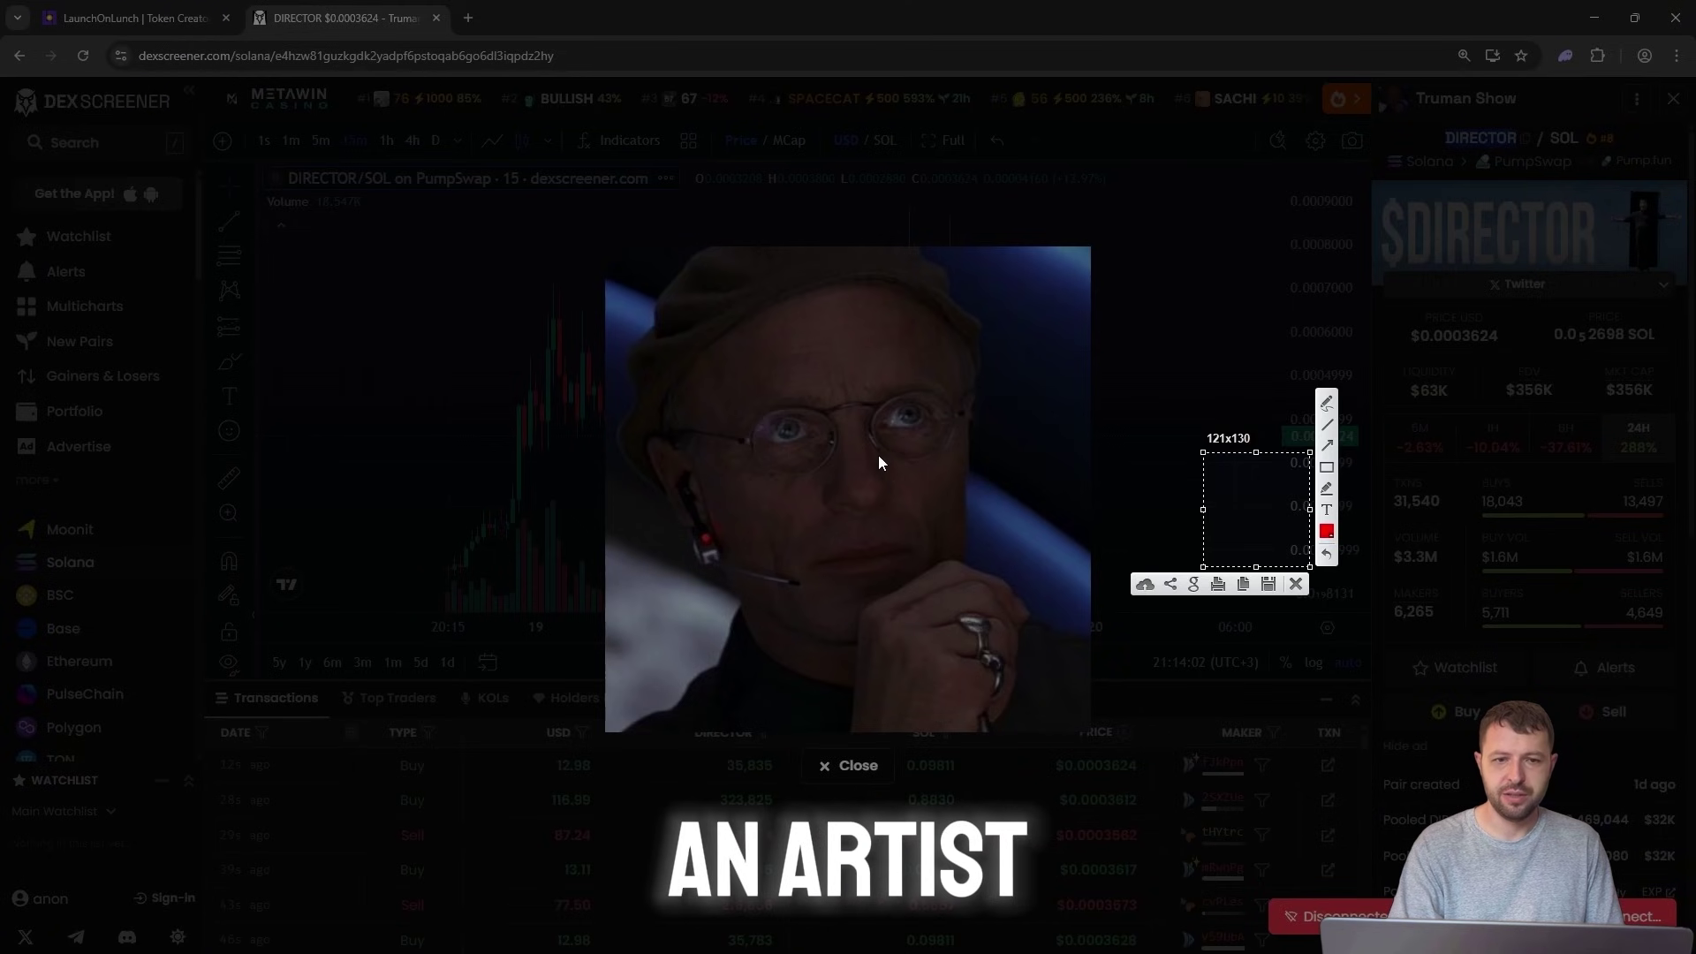
- Capture the director portrait as the logo, generate an AI description, and advance to Options
{"action": "mouse_move", "coordinate": [606, 250]}
{"action": "left_mouse_down"}
{"action": "mouse_move", "coordinate": [1066, 658]}
{"action": "mouse_move", "coordinate": [1092, 730]}
{"action": "left_mouse_up"}
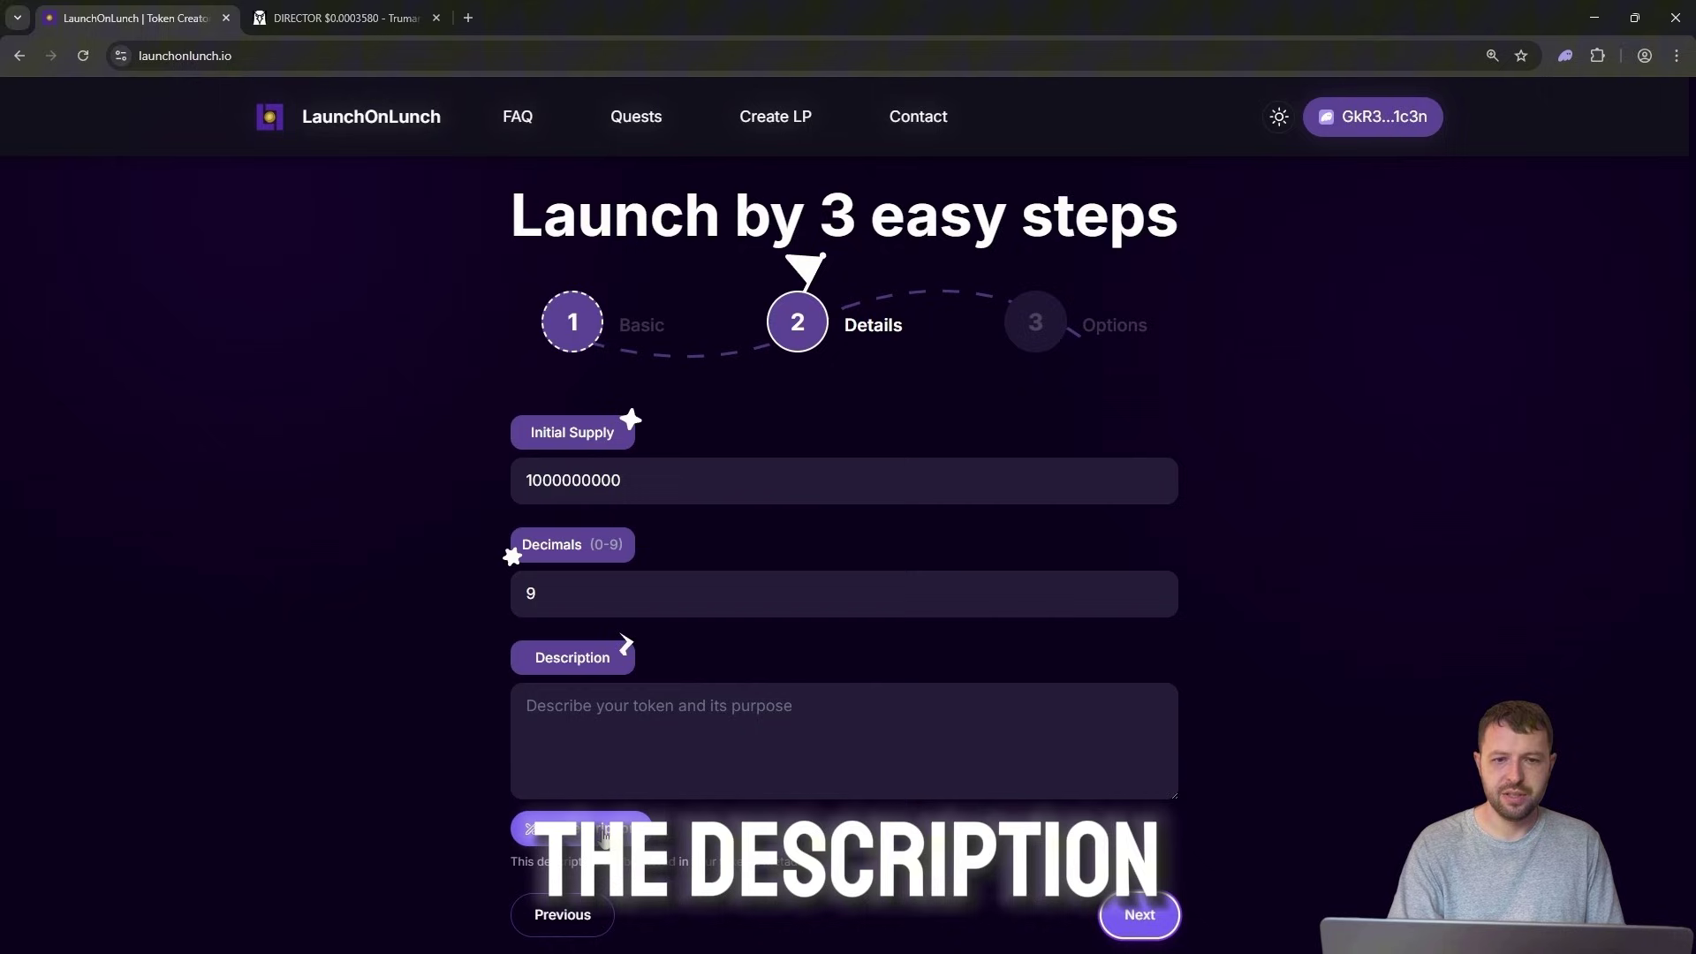
{"action": "left_click", "coordinate": [610, 824]}
{"action": "scroll", "coordinate": [860, 655], "scroll_direction": "down", "scroll_amount": 1}
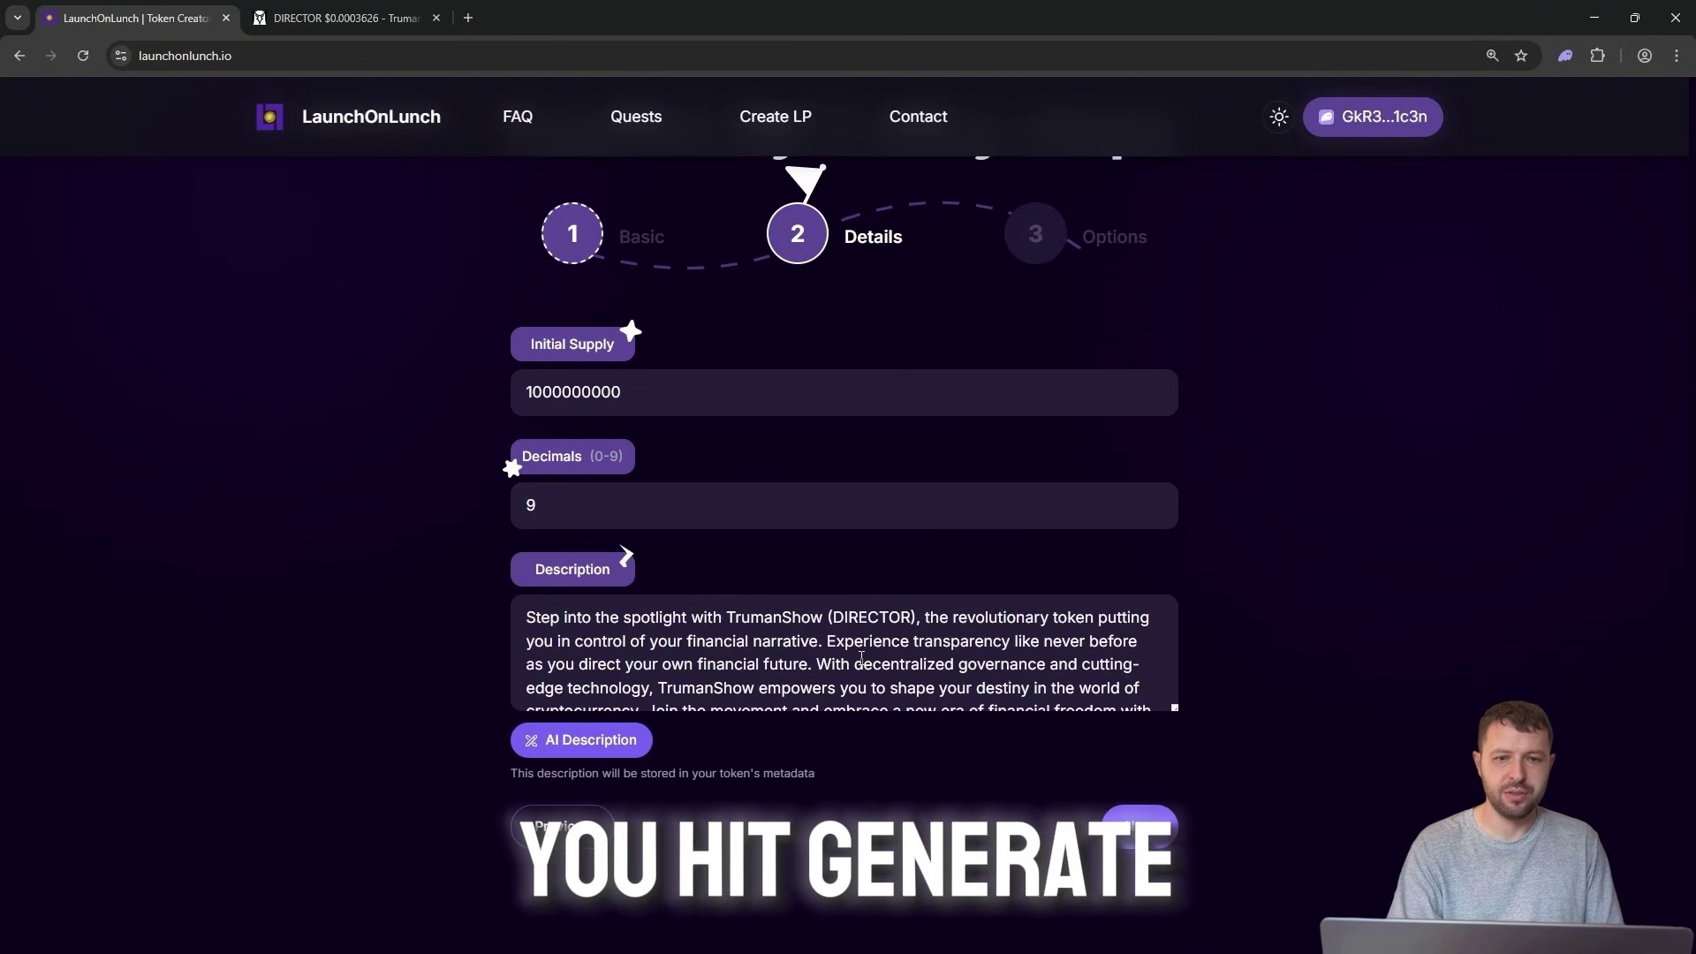
{"action": "scroll", "coordinate": [892, 652], "scroll_direction": "down", "scroll_amount": 1}
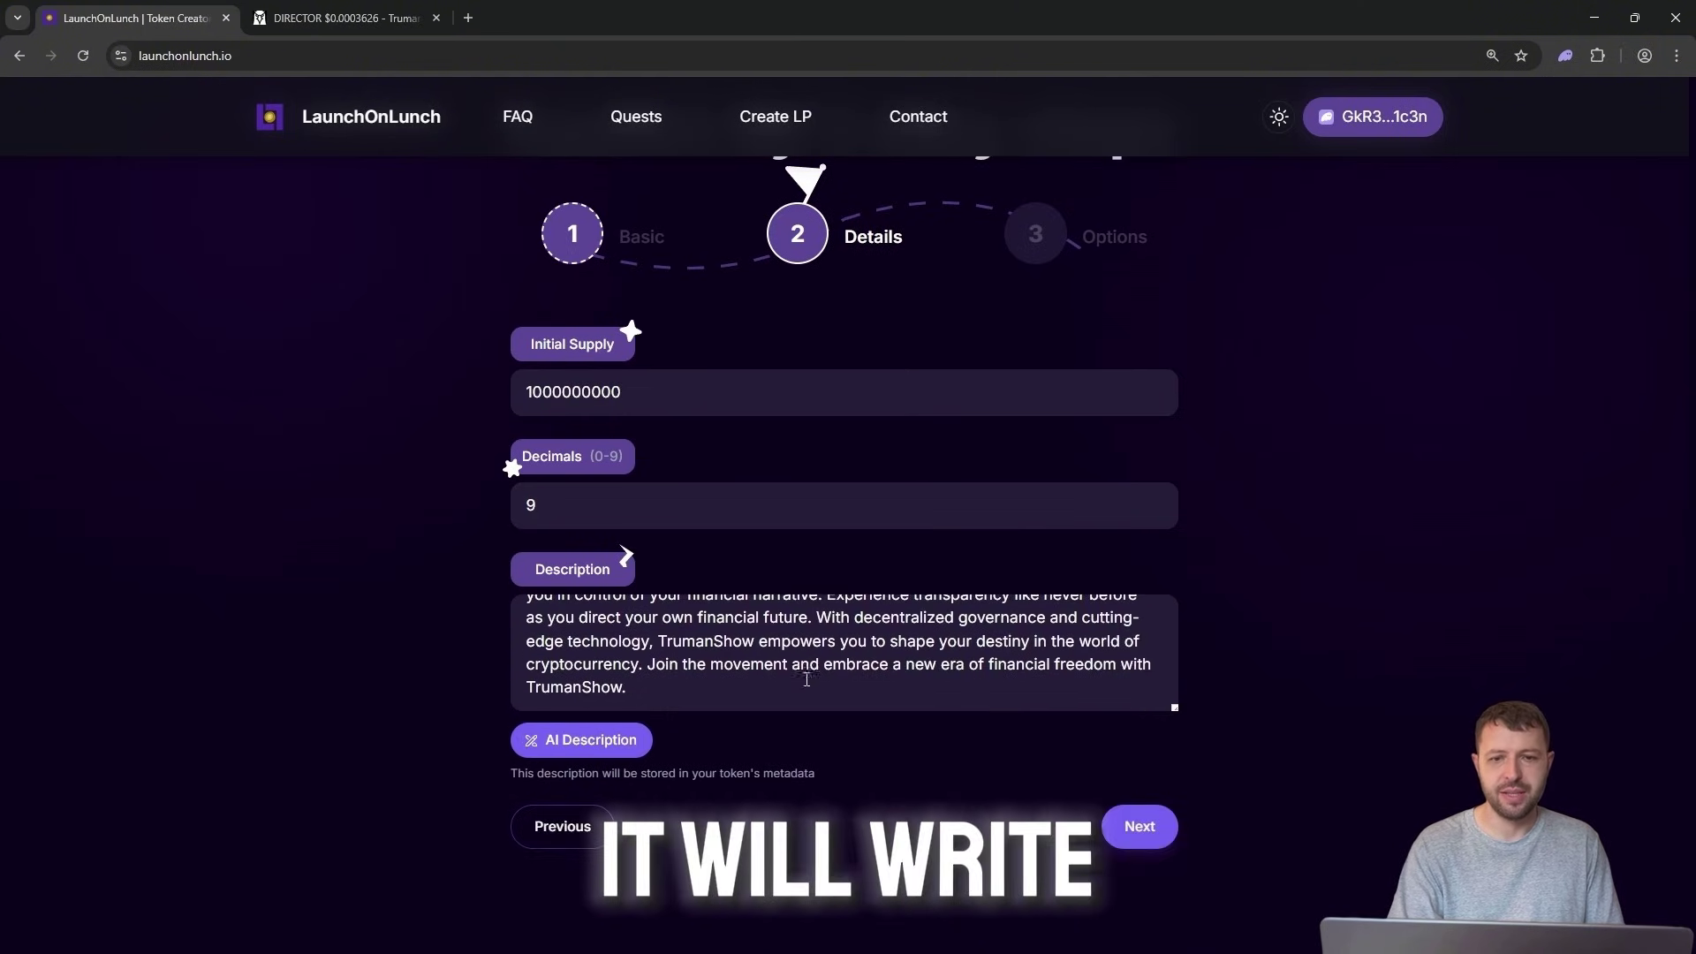
{"action": "left_click", "coordinate": [1139, 826]}
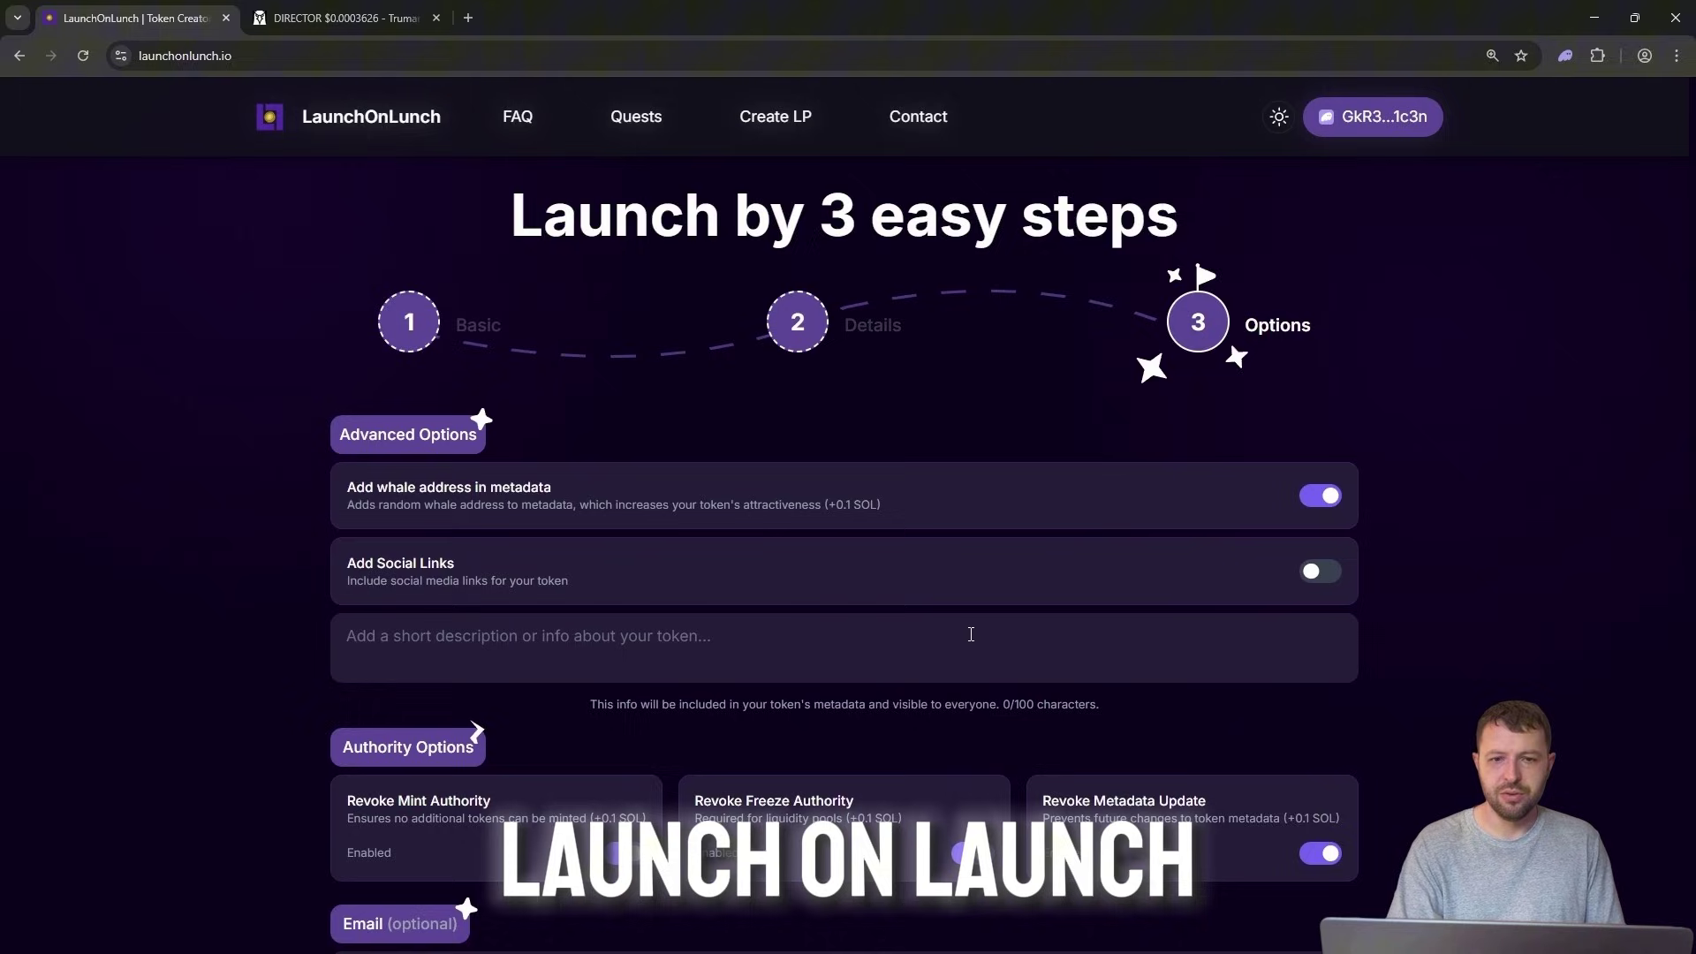
{"action": "scroll", "coordinate": [972, 628], "scroll_direction": "down", "scroll_amount": 1}
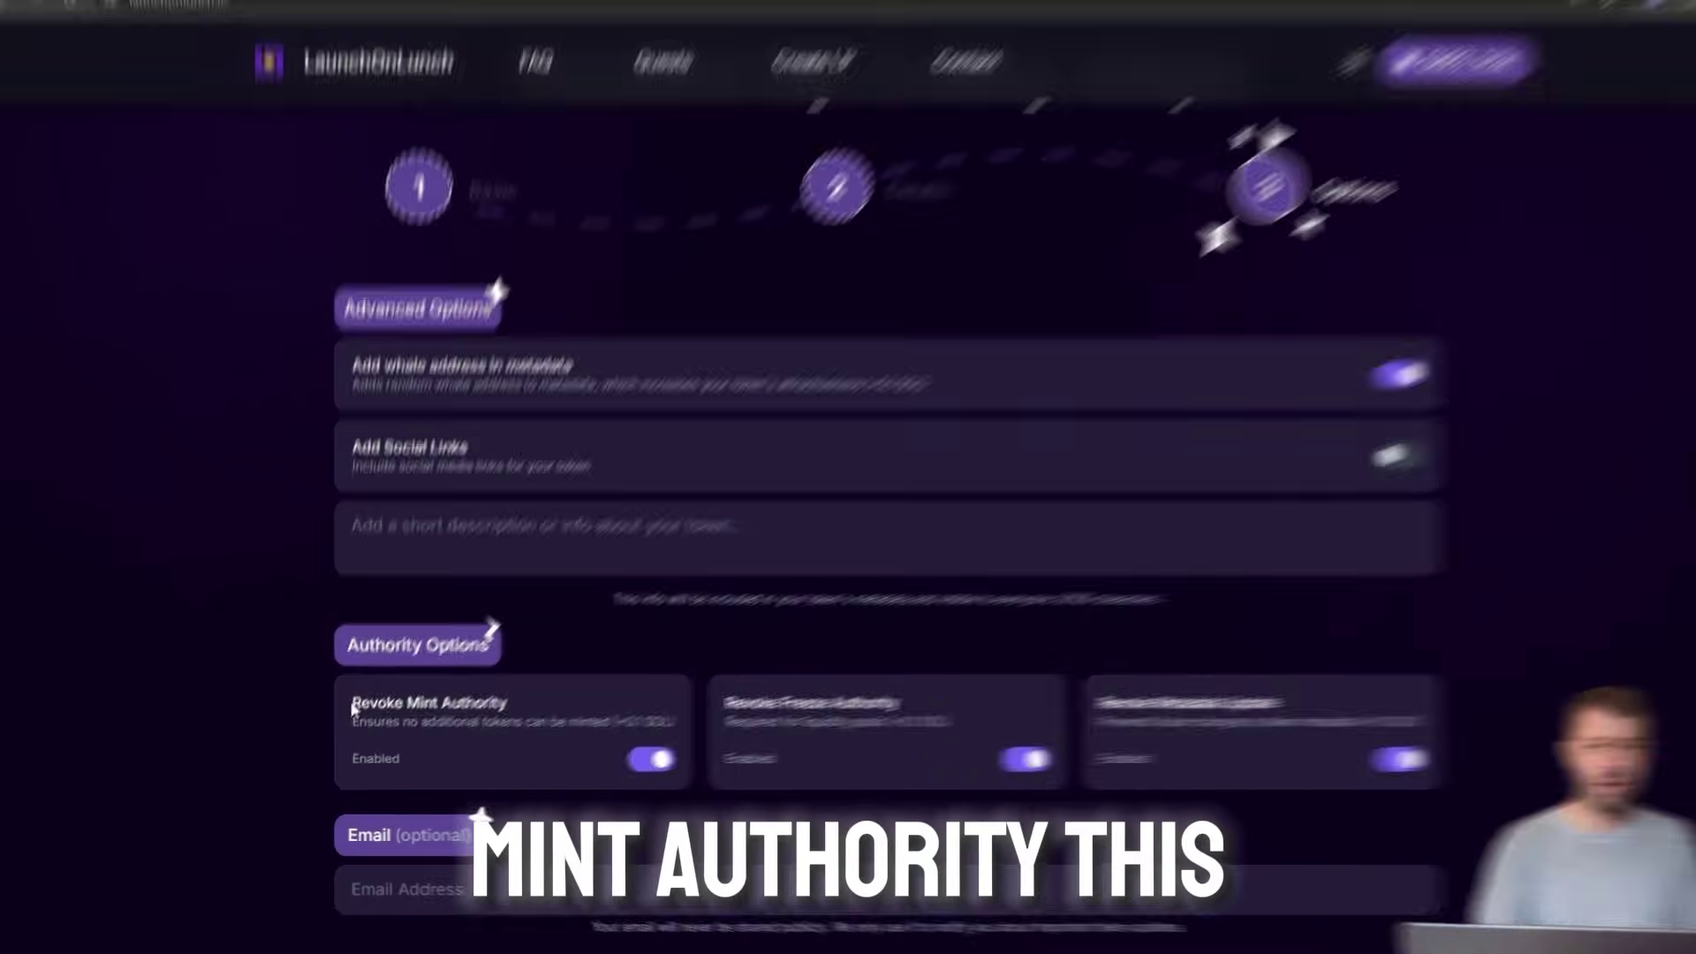
- Check the Revoke Mint, Freeze and Metadata Update options and 'Add whale address in metadata'
{"action": "left_click_drag", "start_coordinate": [345, 712], "coordinate": [506, 712]}
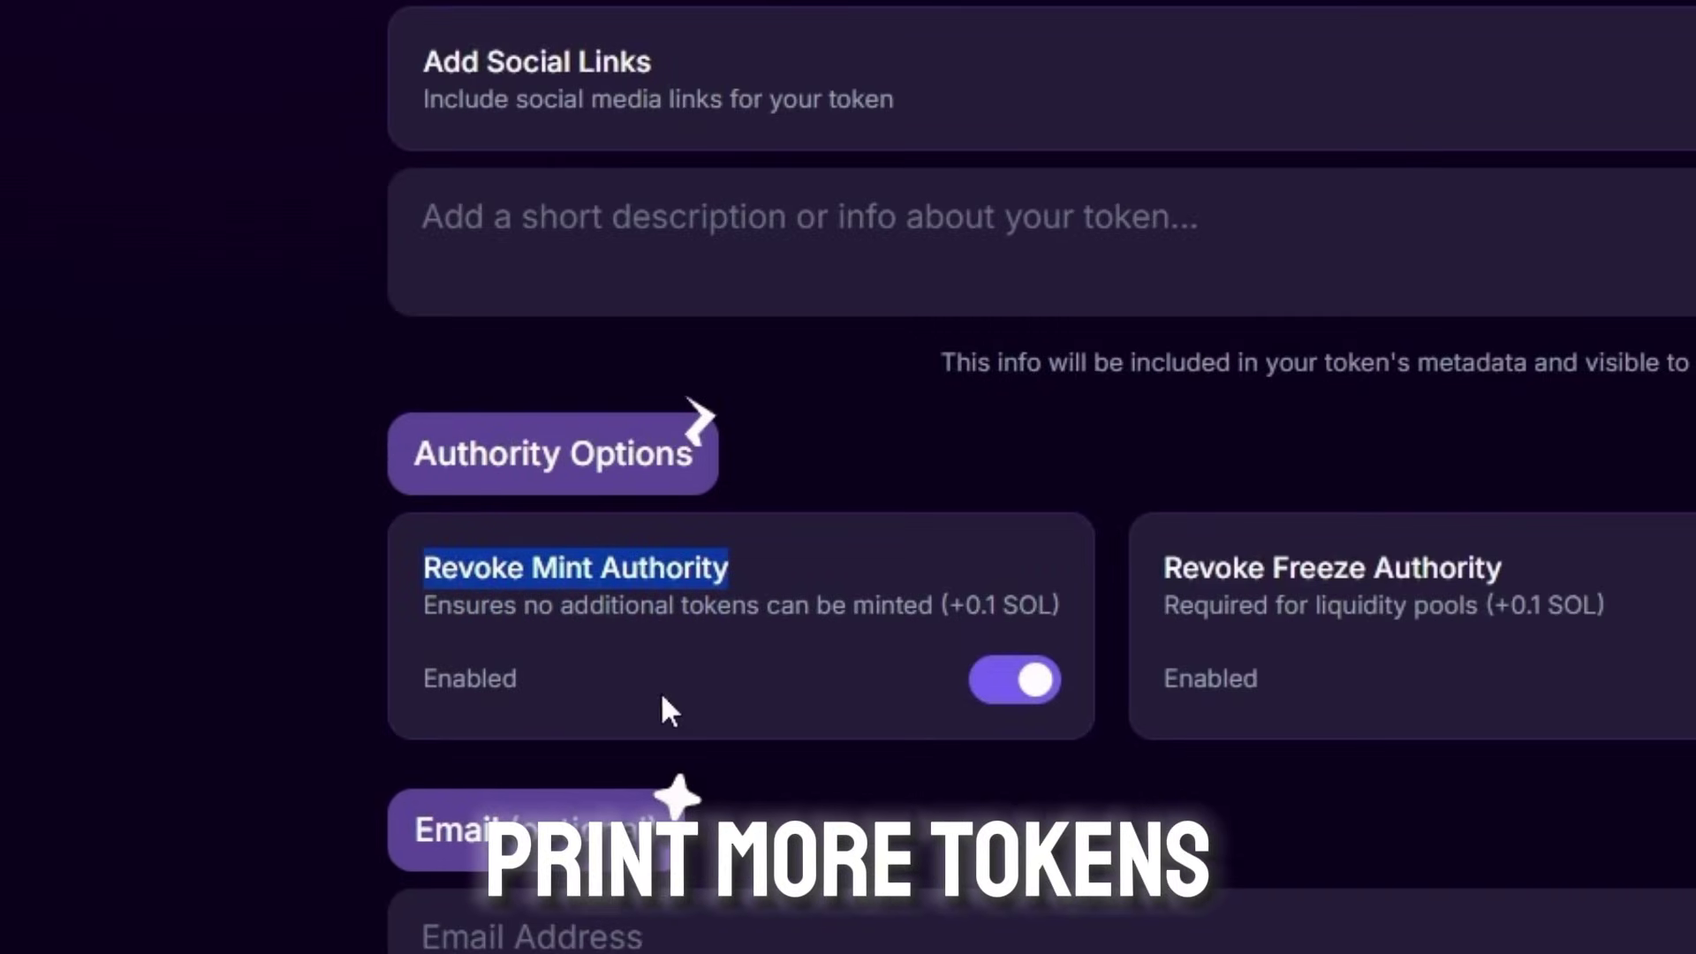
{"action": "left_click", "coordinate": [658, 564]}
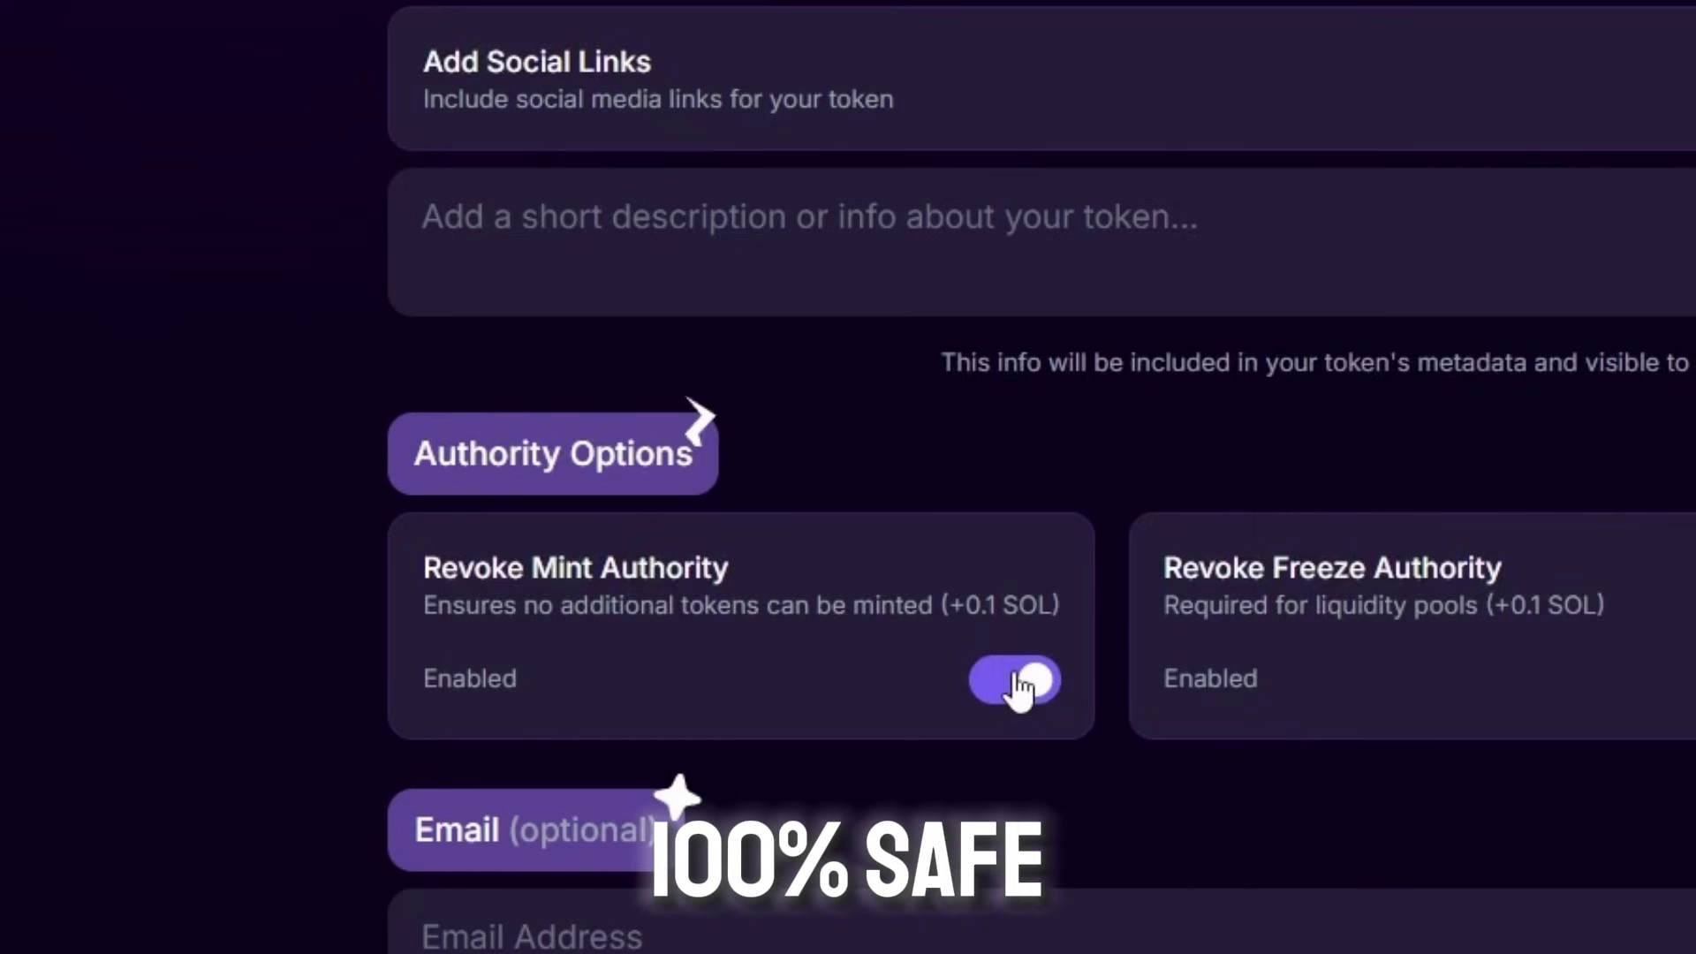
{"action": "left_click_drag", "start_coordinate": [673, 569], "coordinate": [1013, 566]}
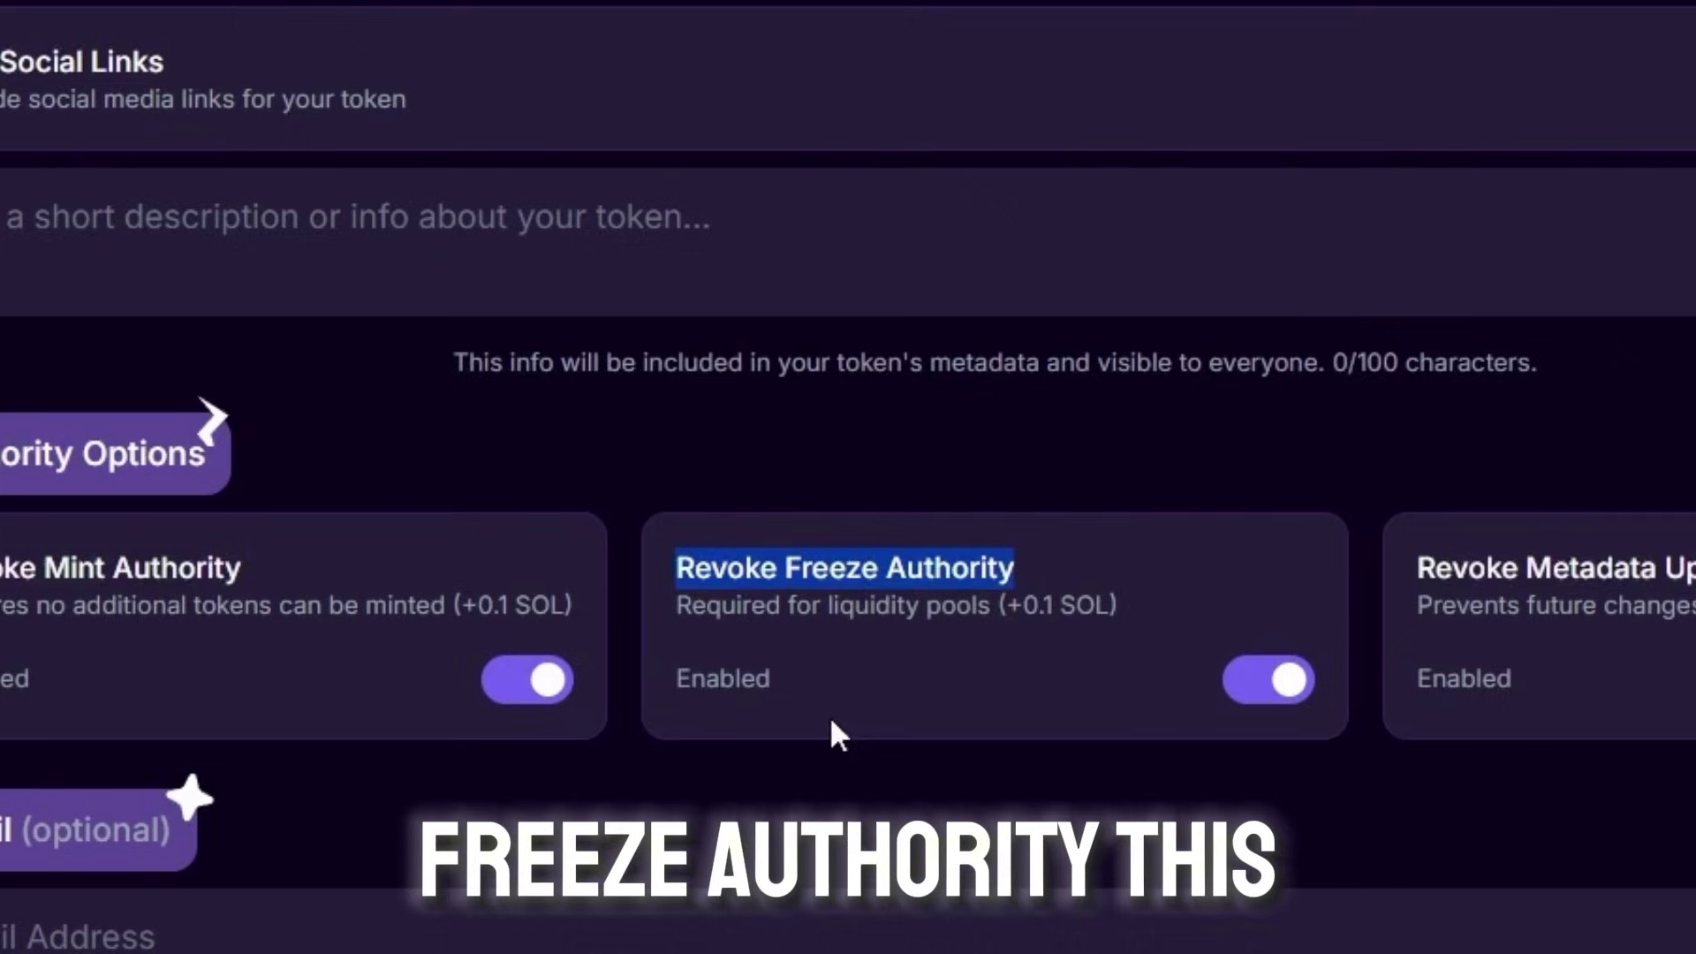
{"action": "left_click", "coordinate": [642, 632]}
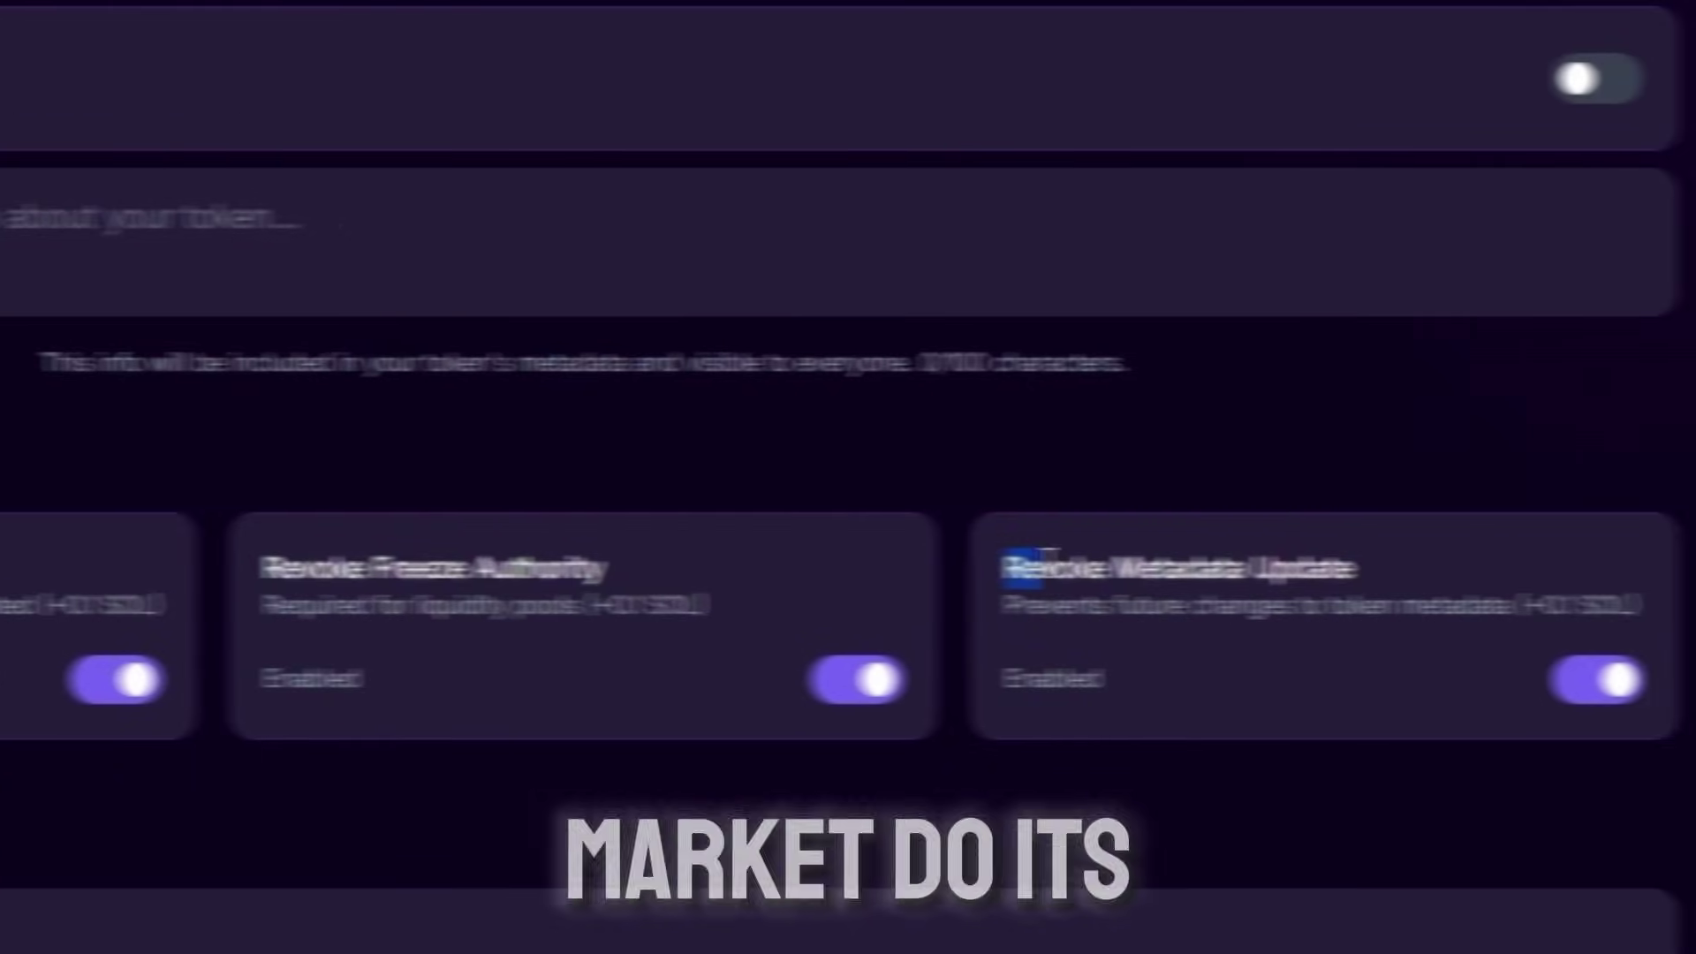
{"action": "left_click_drag", "start_coordinate": [1046, 567], "coordinate": [1101, 576]}
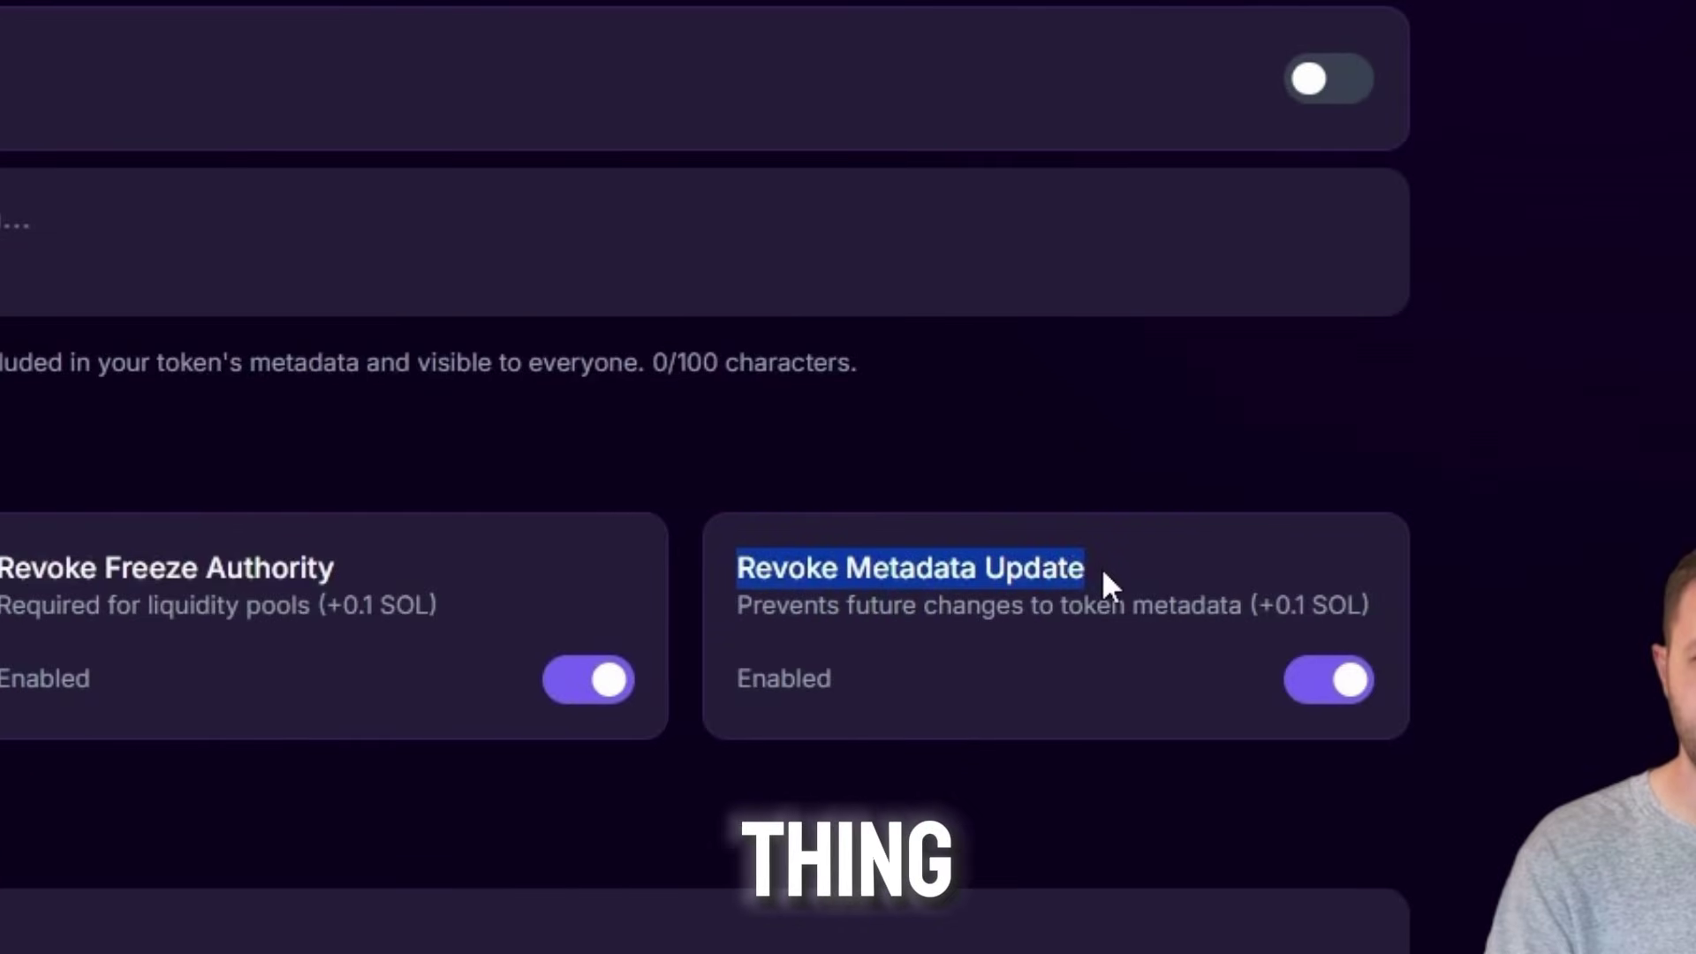
{"action": "left_click", "coordinate": [1021, 579]}
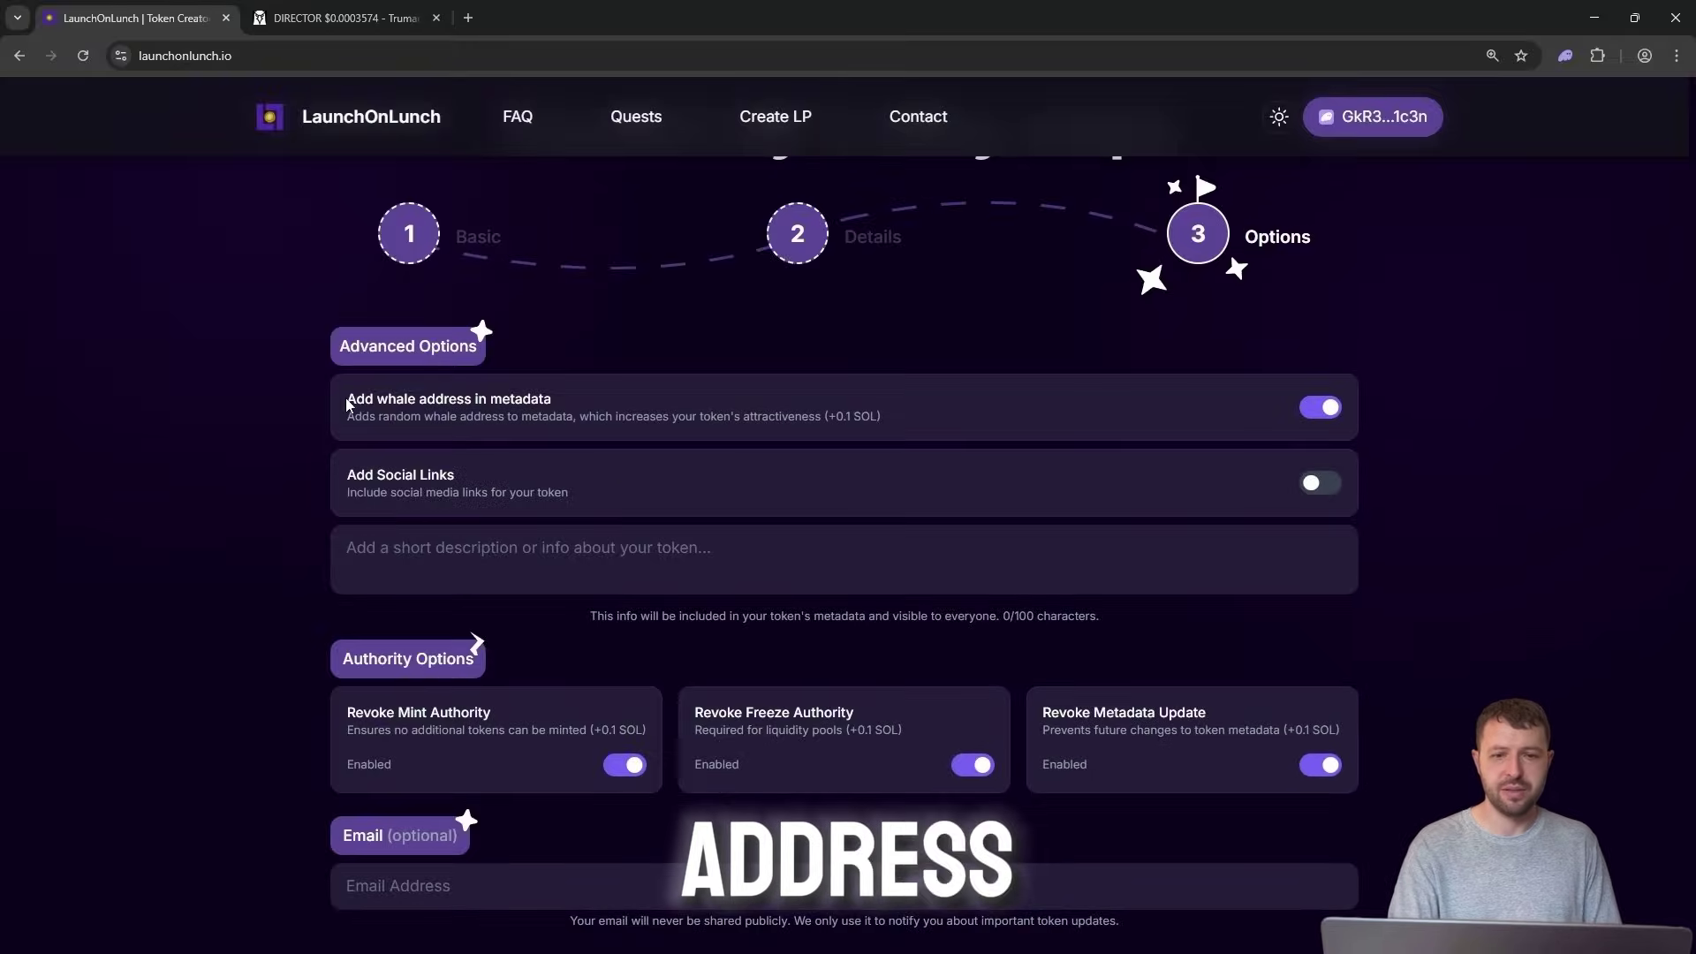
{"action": "left_click_drag", "start_coordinate": [347, 399], "coordinate": [564, 400]}
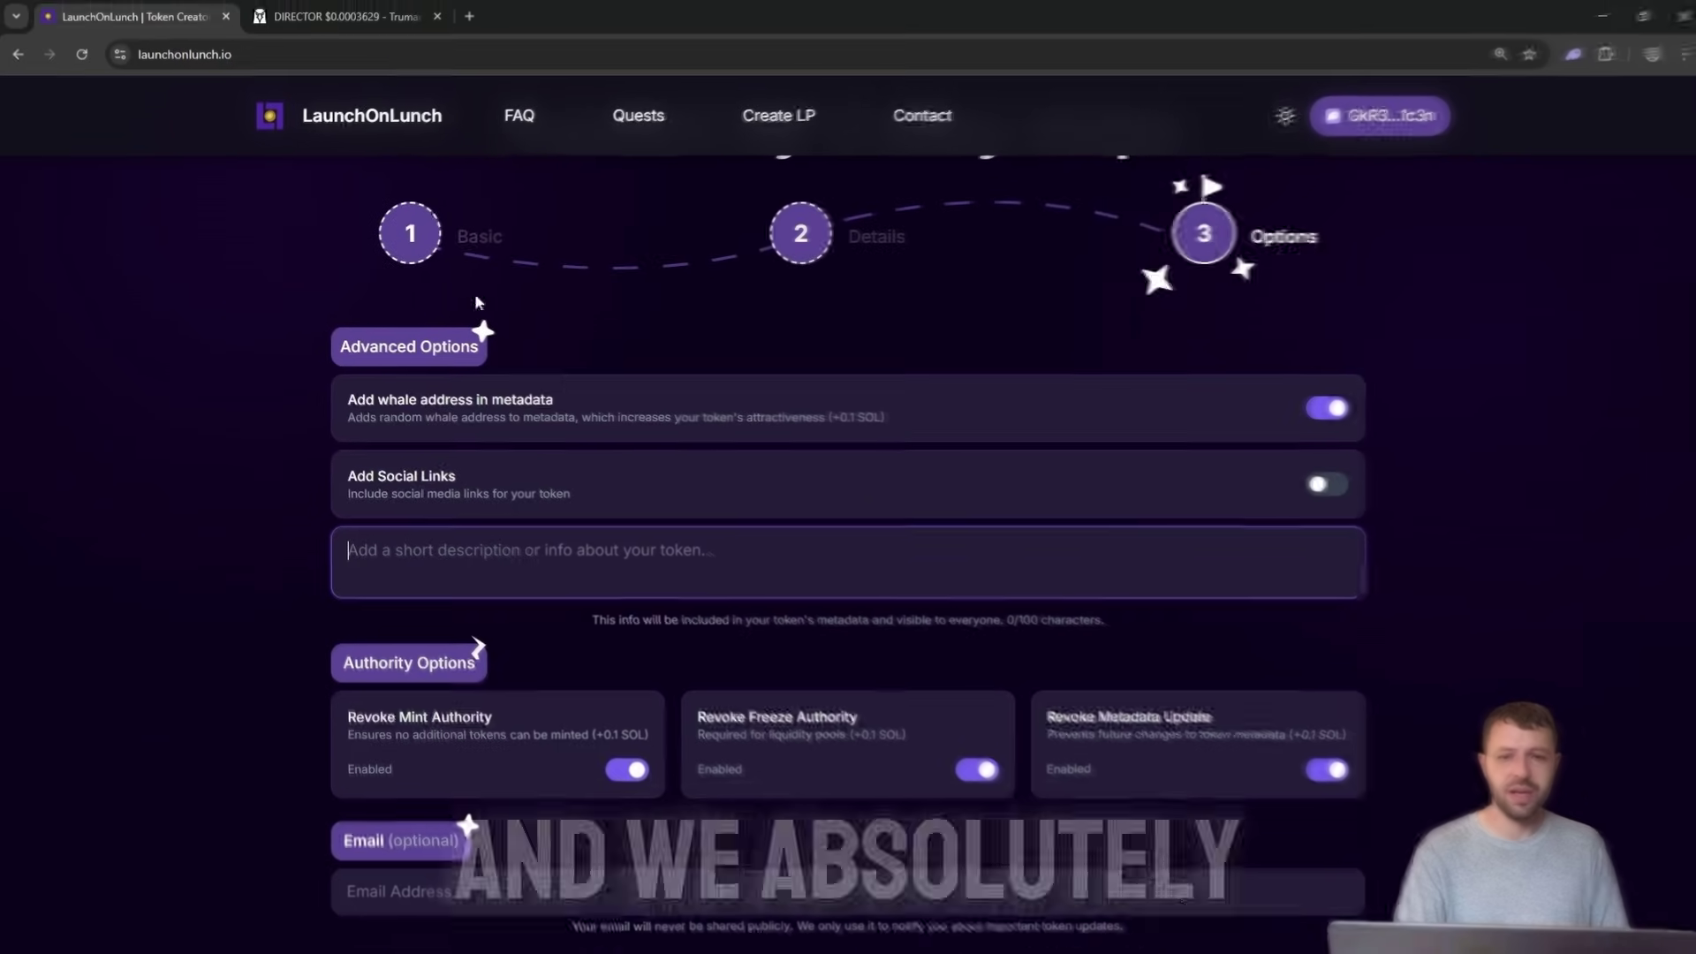
- Copy the DIRECTOR contract address from DEX Screener and paste it into the description
{"action": "left_click", "coordinate": [348, 17]}
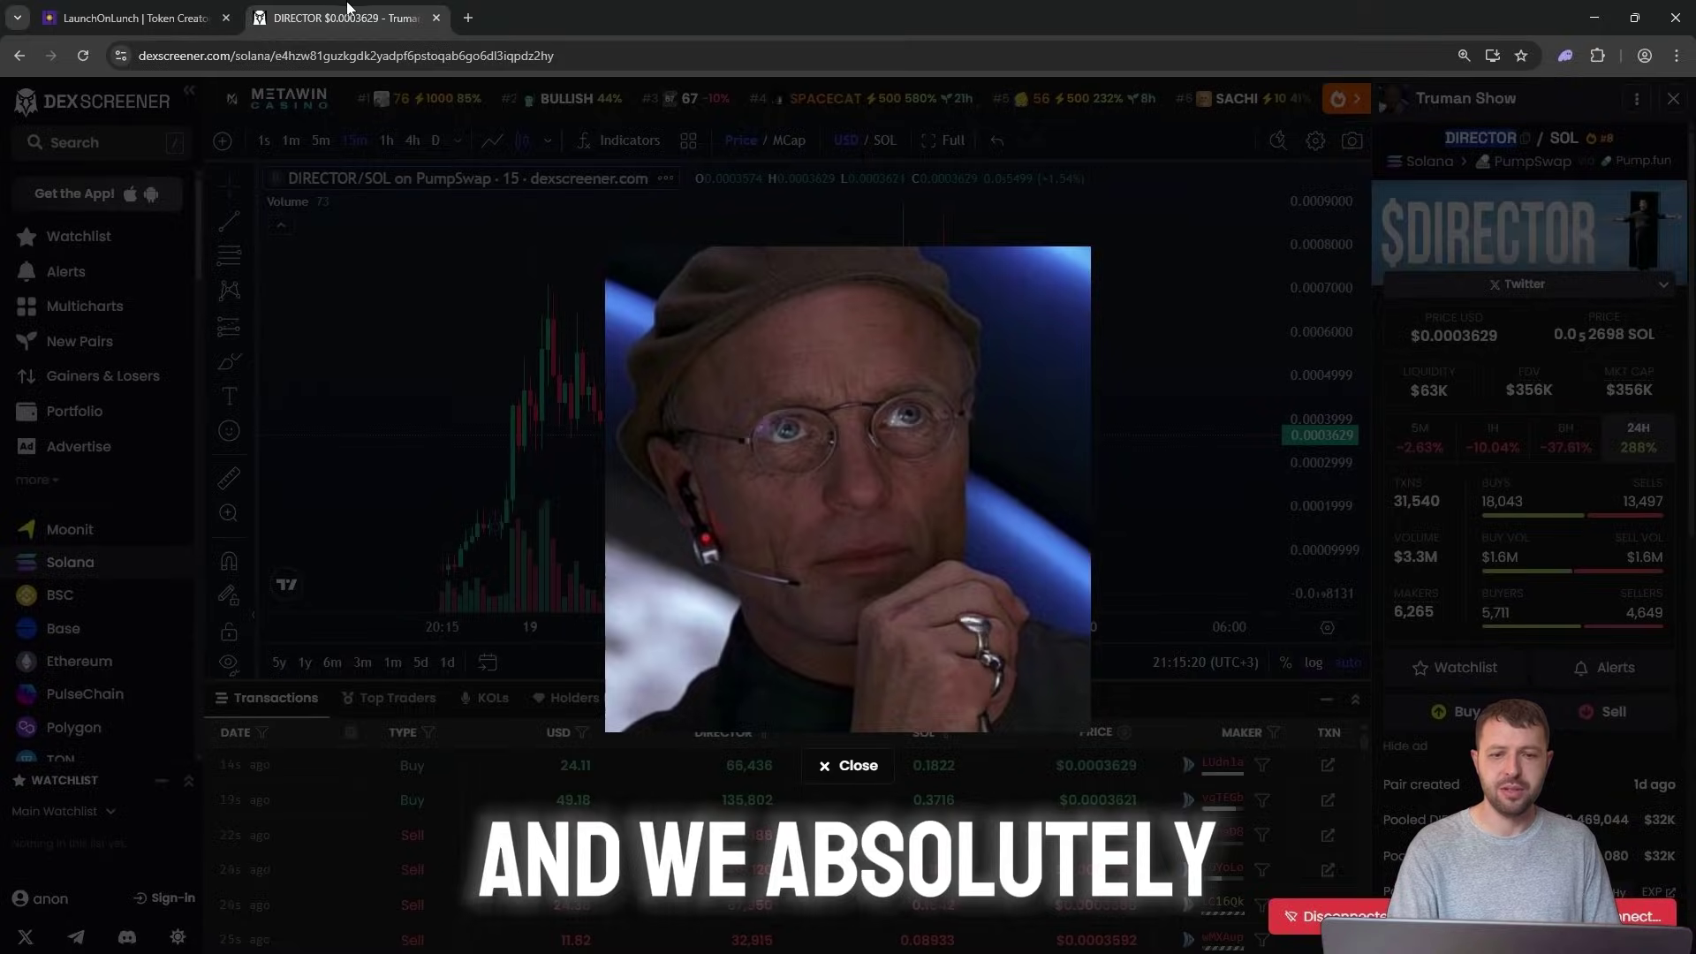
{"action": "left_click", "coordinate": [1206, 521]}
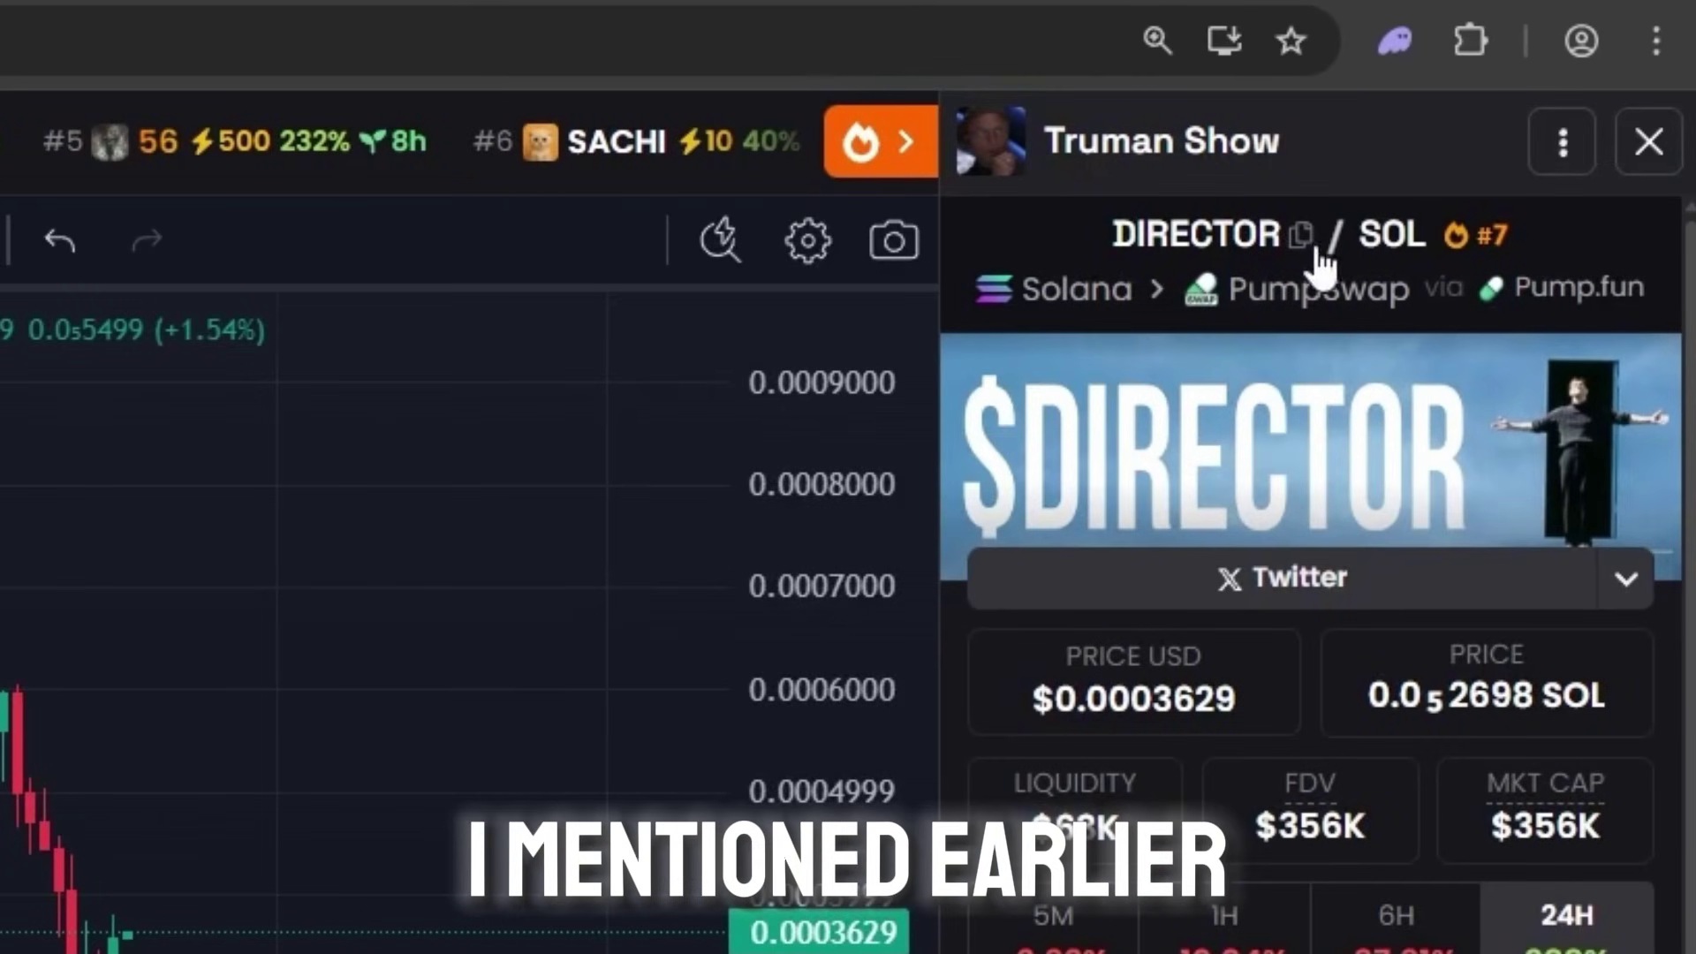
{"action": "left_click", "coordinate": [1304, 235]}
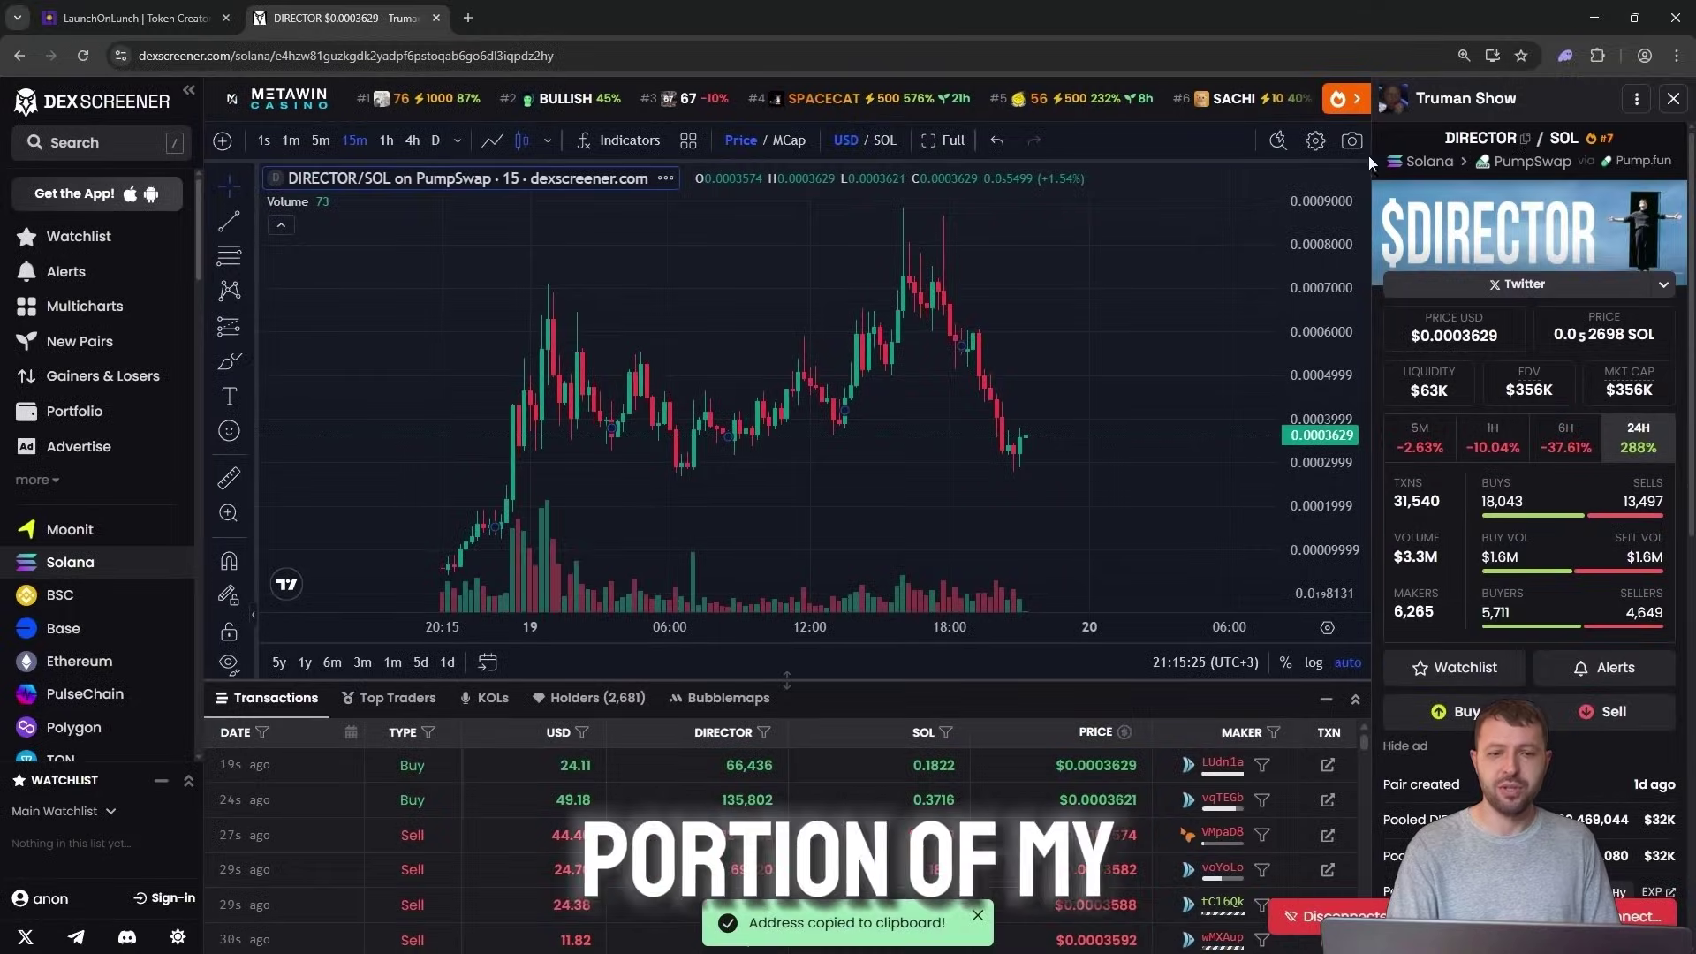
{"action": "left_click", "coordinate": [139, 16]}
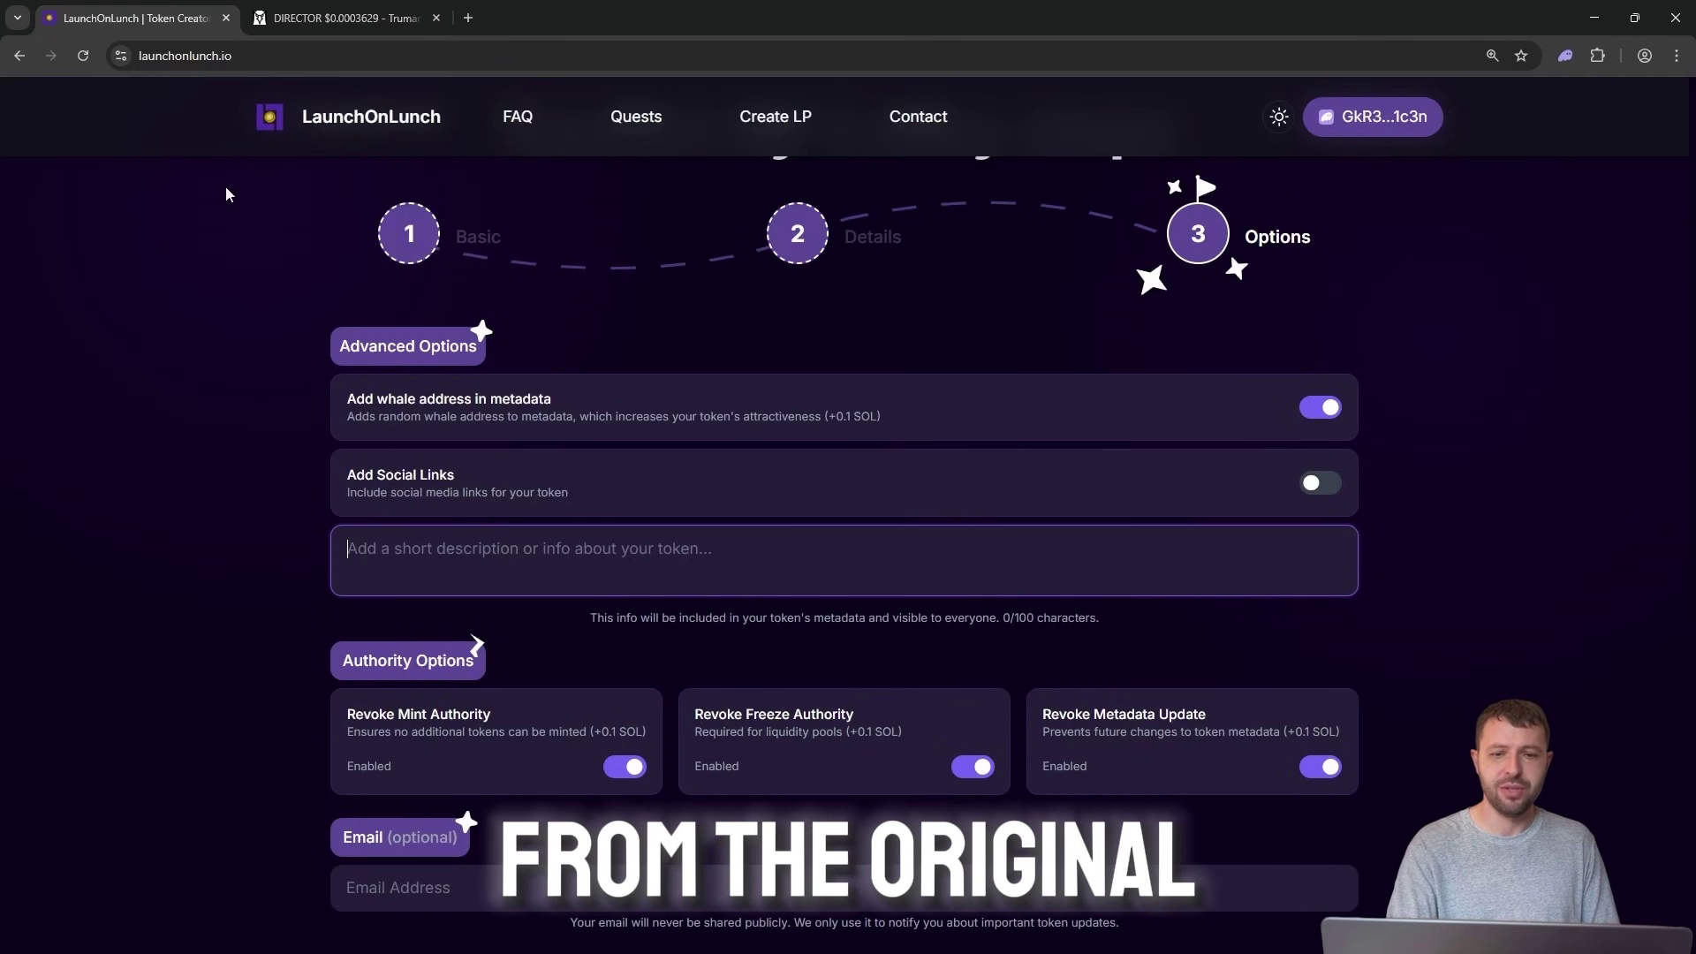
{"action": "left_click", "coordinate": [440, 555]}
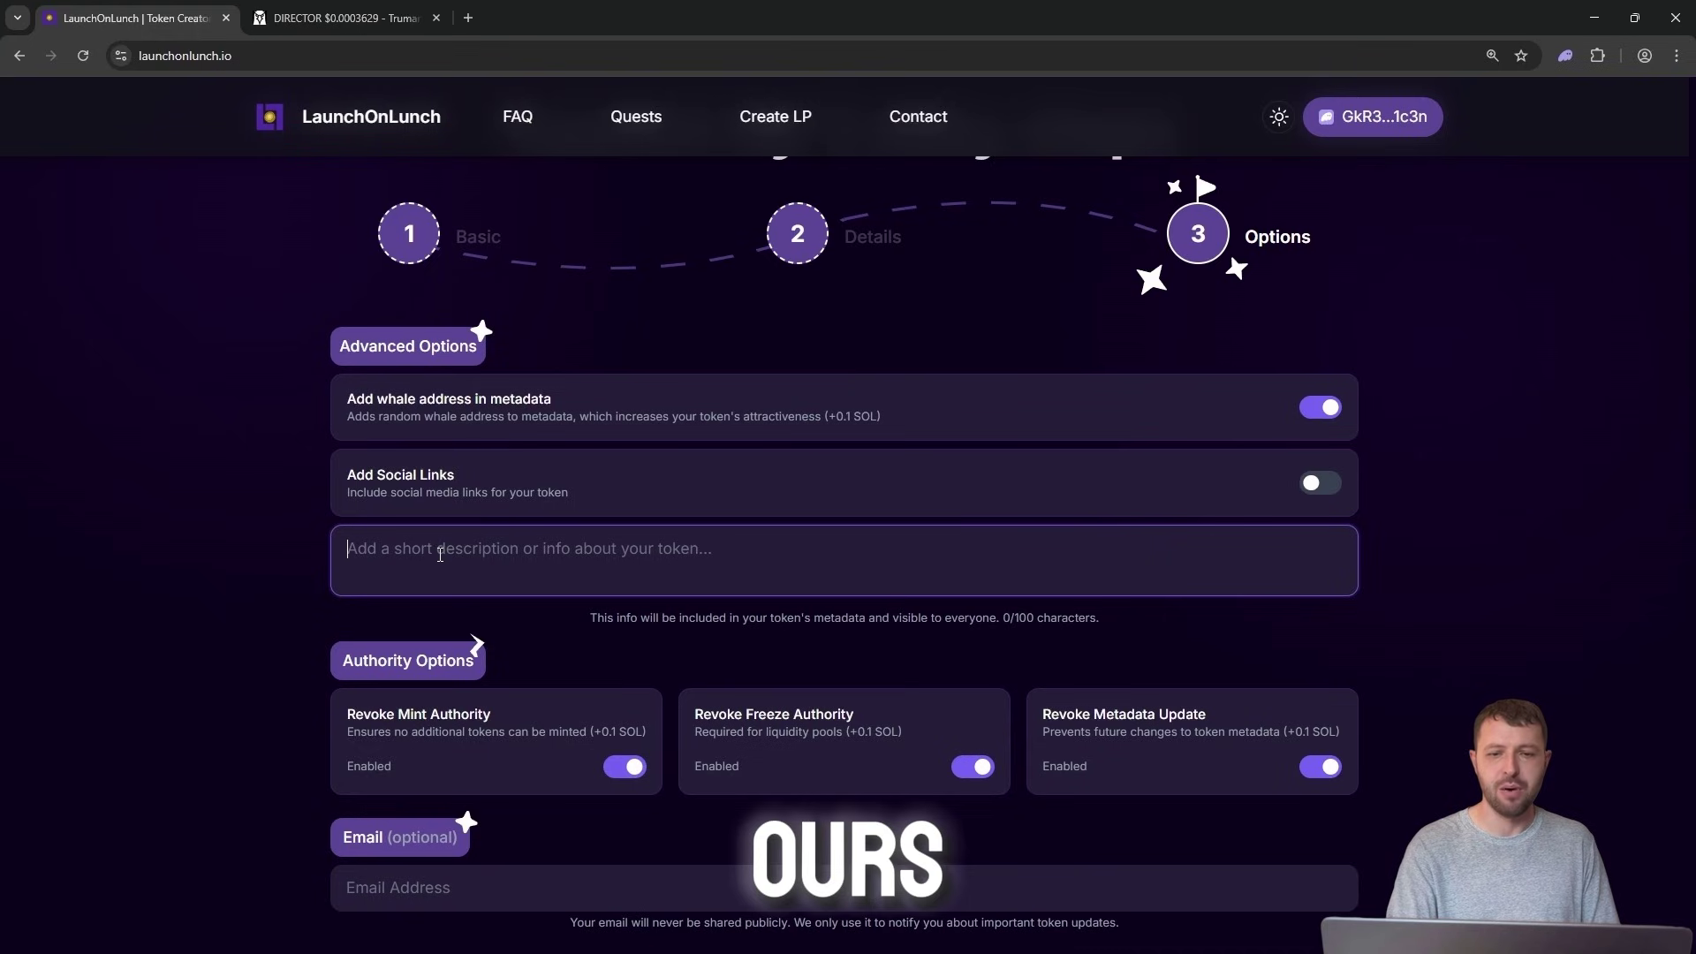
{"action": "right_click", "coordinate": [439, 554]}
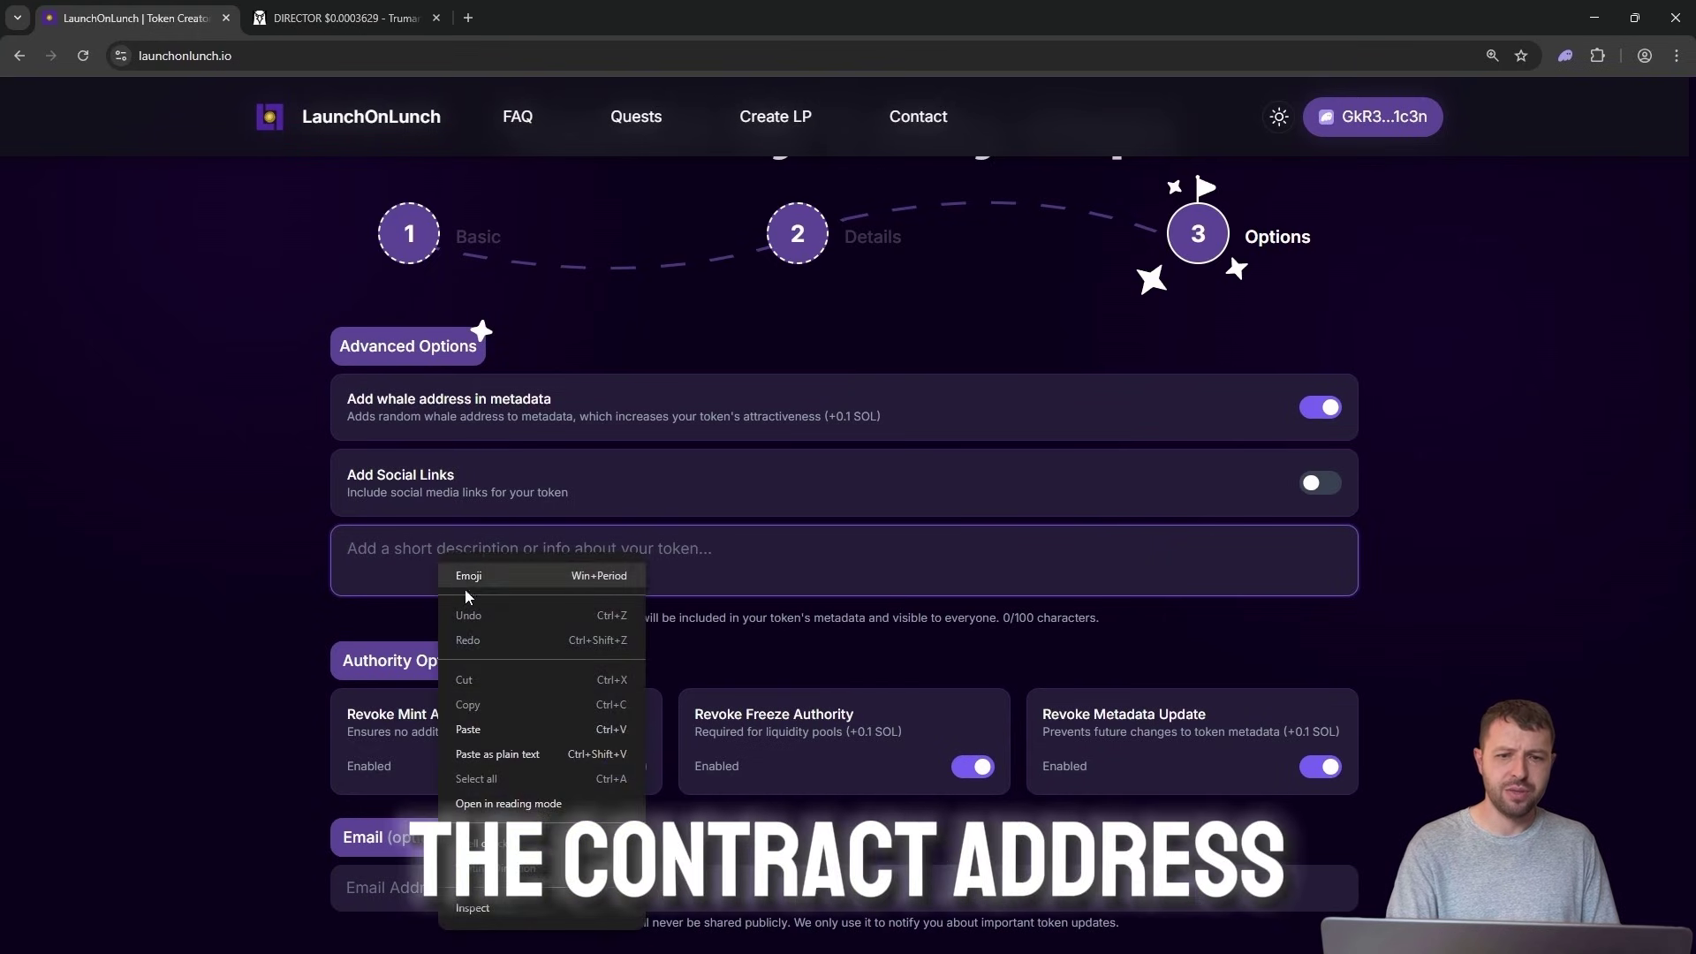
{"action": "left_click", "coordinate": [489, 727]}
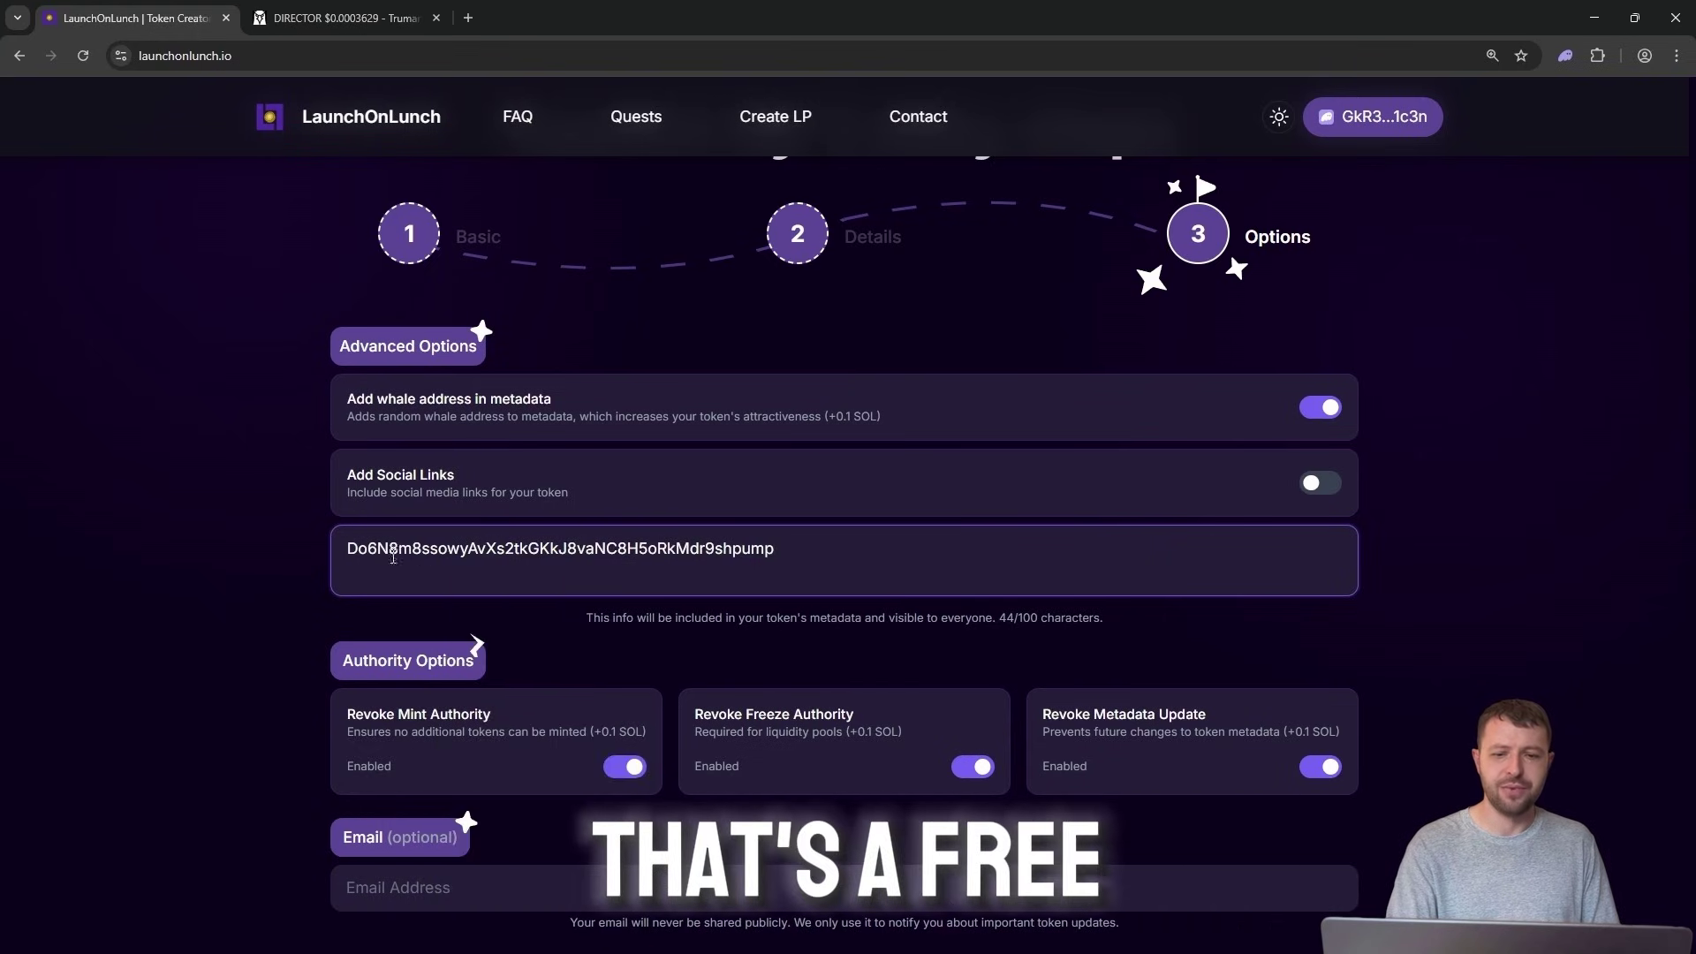
{"action": "left_click_drag", "start_coordinate": [346, 549], "coordinate": [735, 551]}
{"action": "left_click", "coordinate": [737, 550]}
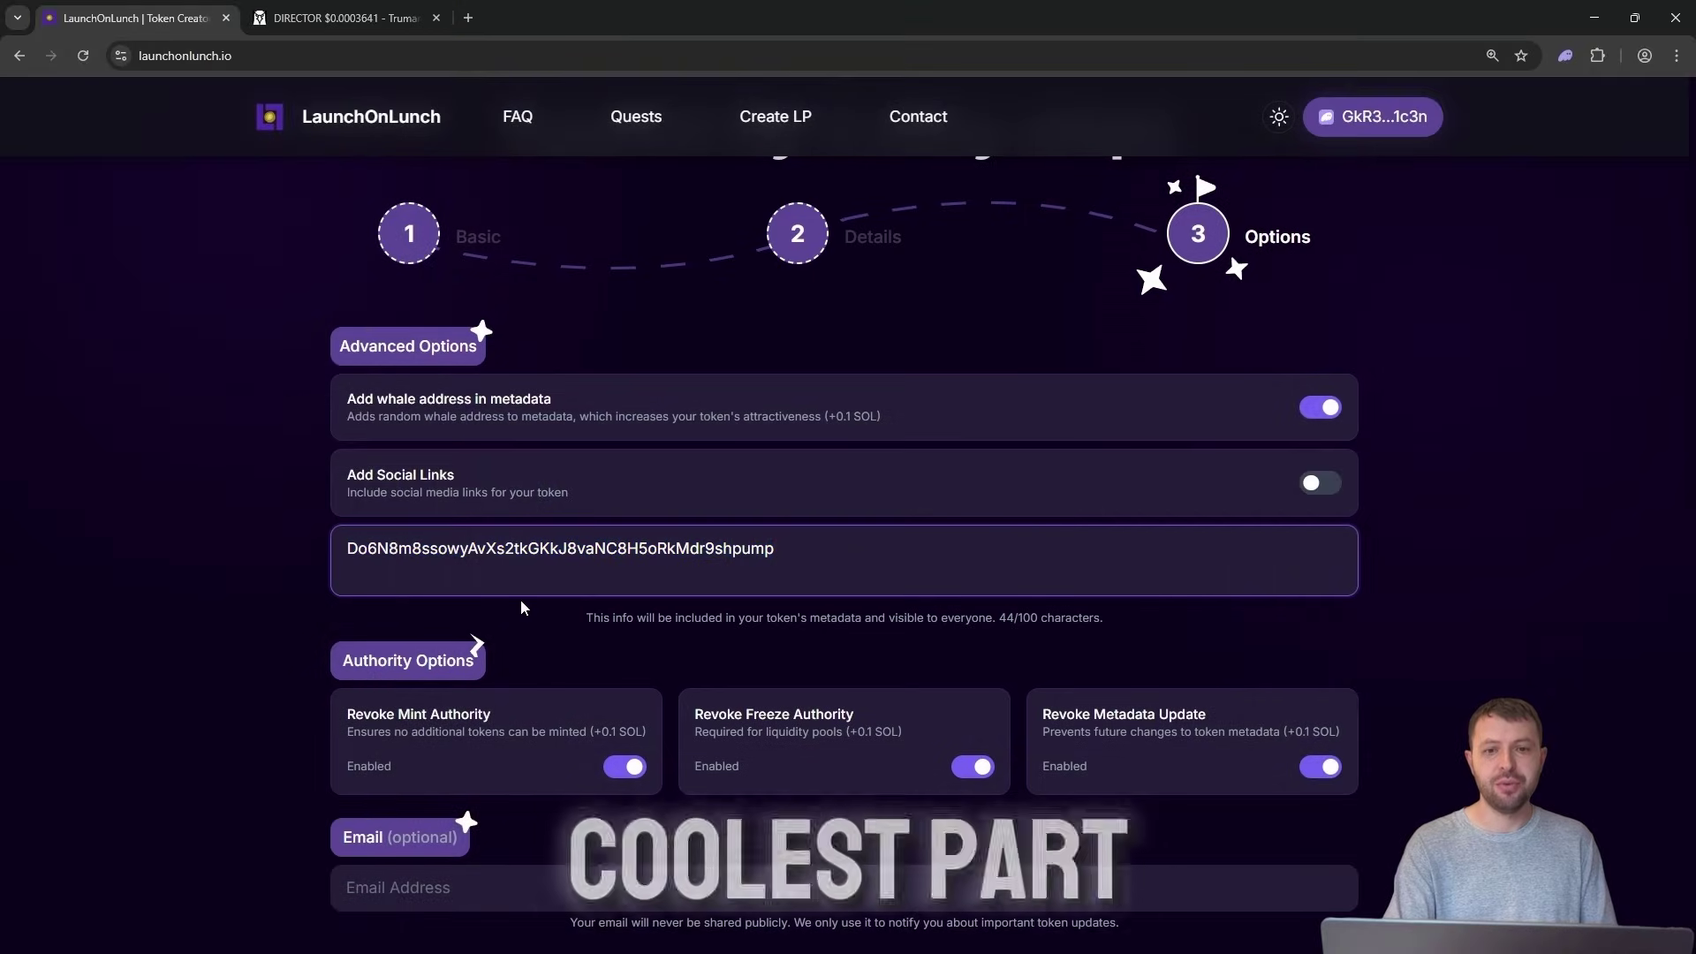
{"action": "left_click", "coordinate": [521, 599]}
{"action": "scroll", "coordinate": [793, 557], "scroll_direction": "down", "scroll_amount": 2}
{"action": "scroll", "coordinate": [794, 551], "scroll_direction": "down", "scroll_amount": 1}
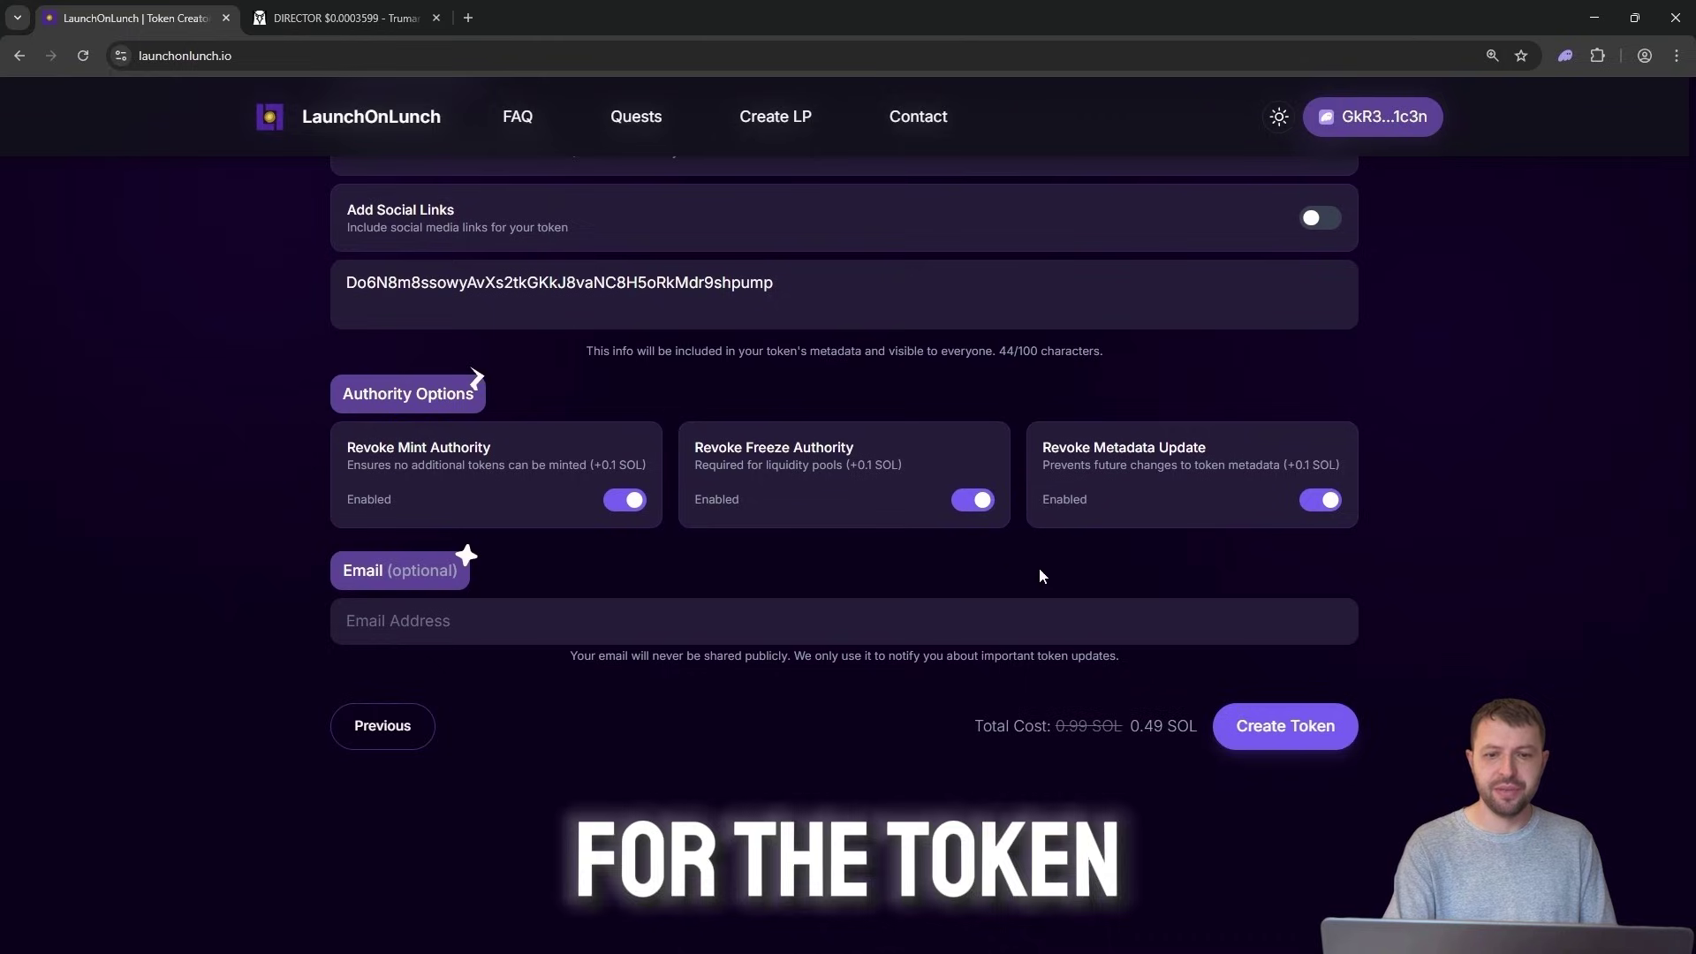
- Create the token with a 0.49 SOL wallet payment, approving all three Phantom transactions
{"action": "left_click", "coordinate": [1285, 726]}
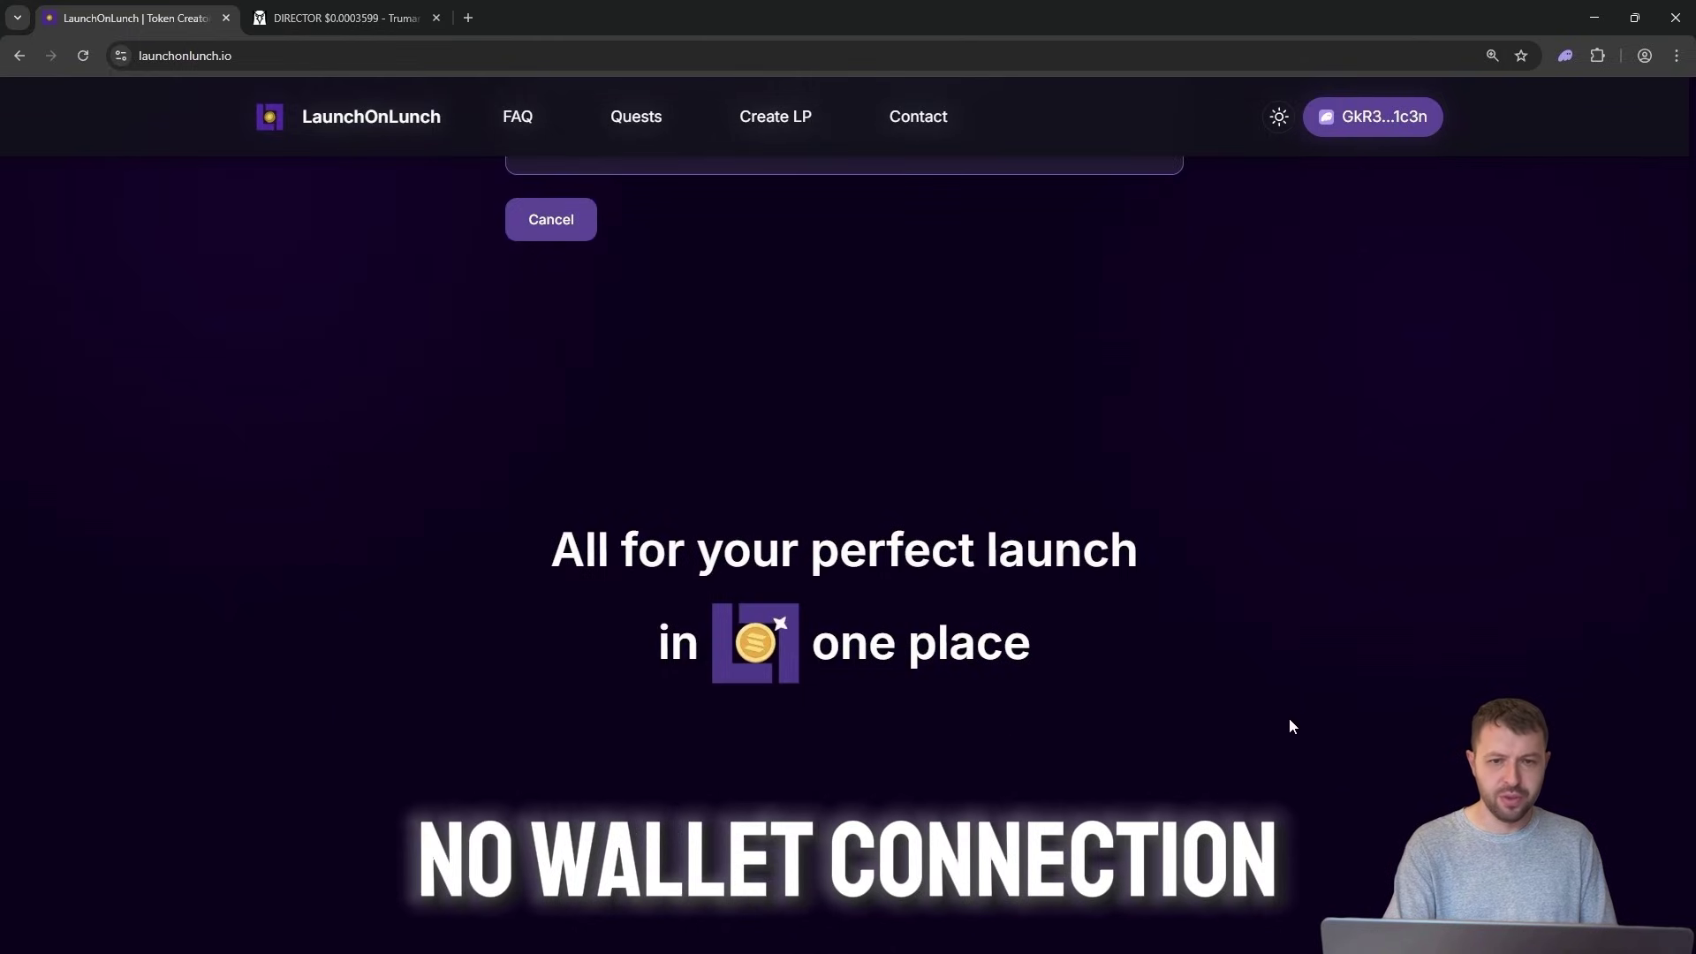
{"action": "scroll", "coordinate": [1197, 609], "scroll_direction": "up", "scroll_amount": 1}
{"action": "scroll", "coordinate": [1197, 609], "scroll_direction": "up", "scroll_amount": 2}
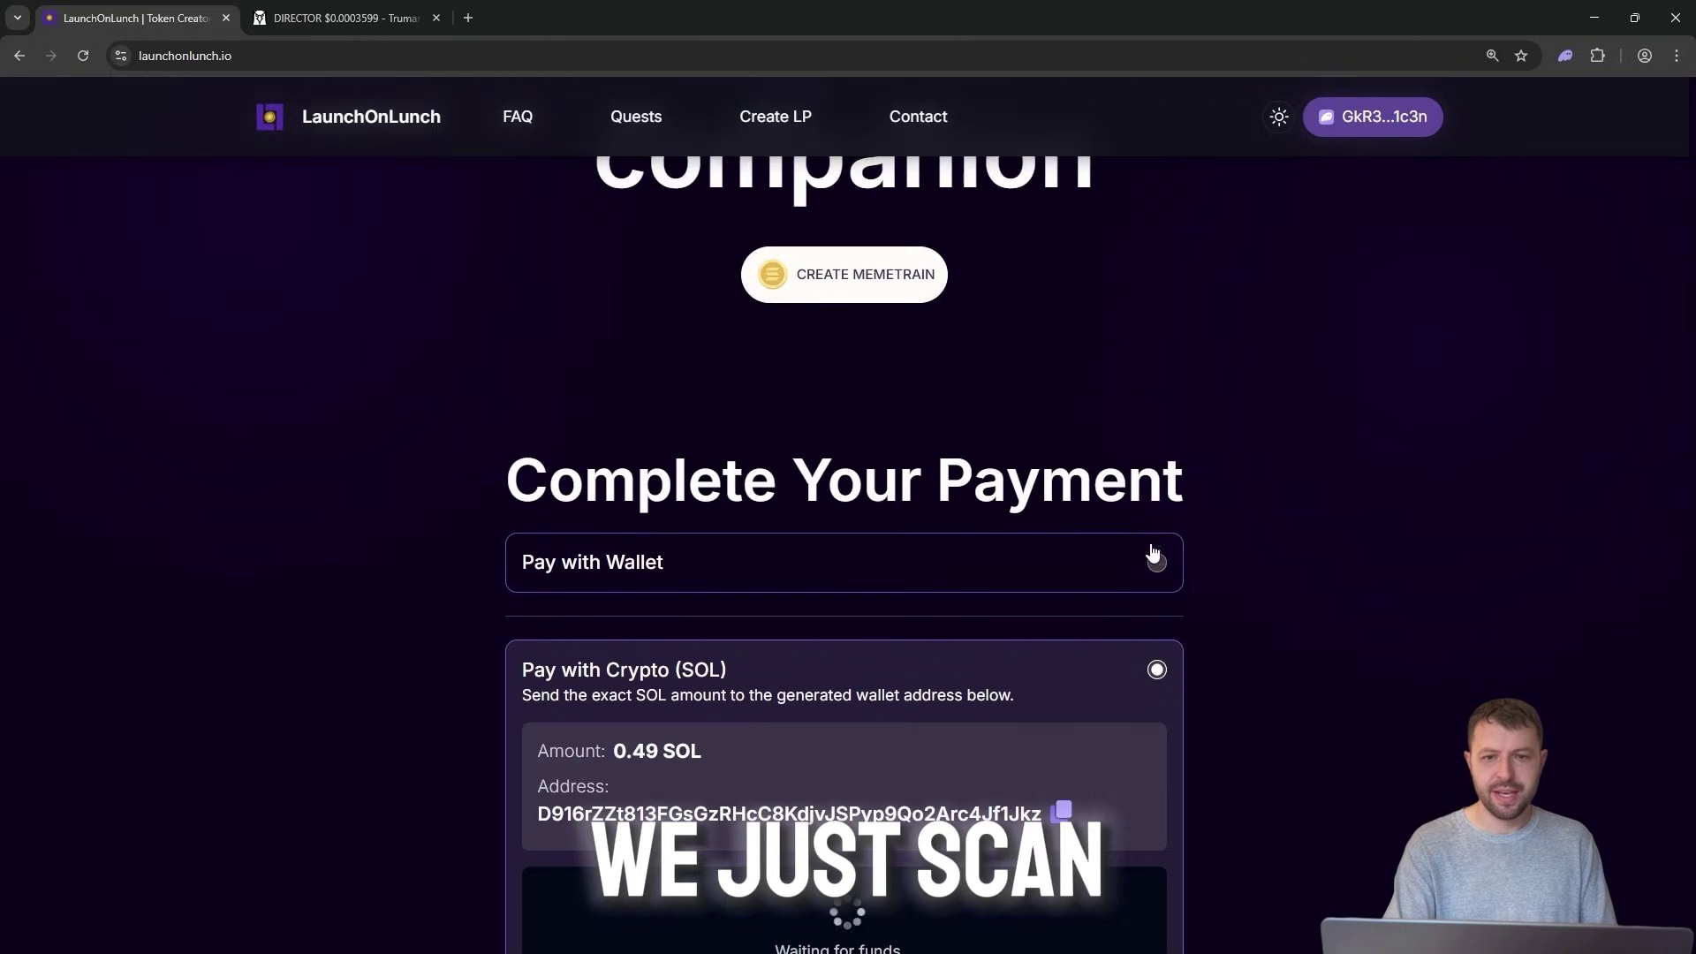
{"action": "left_click", "coordinate": [1111, 549]}
{"action": "scroll", "coordinate": [1153, 534], "scroll_direction": "down", "scroll_amount": 1}
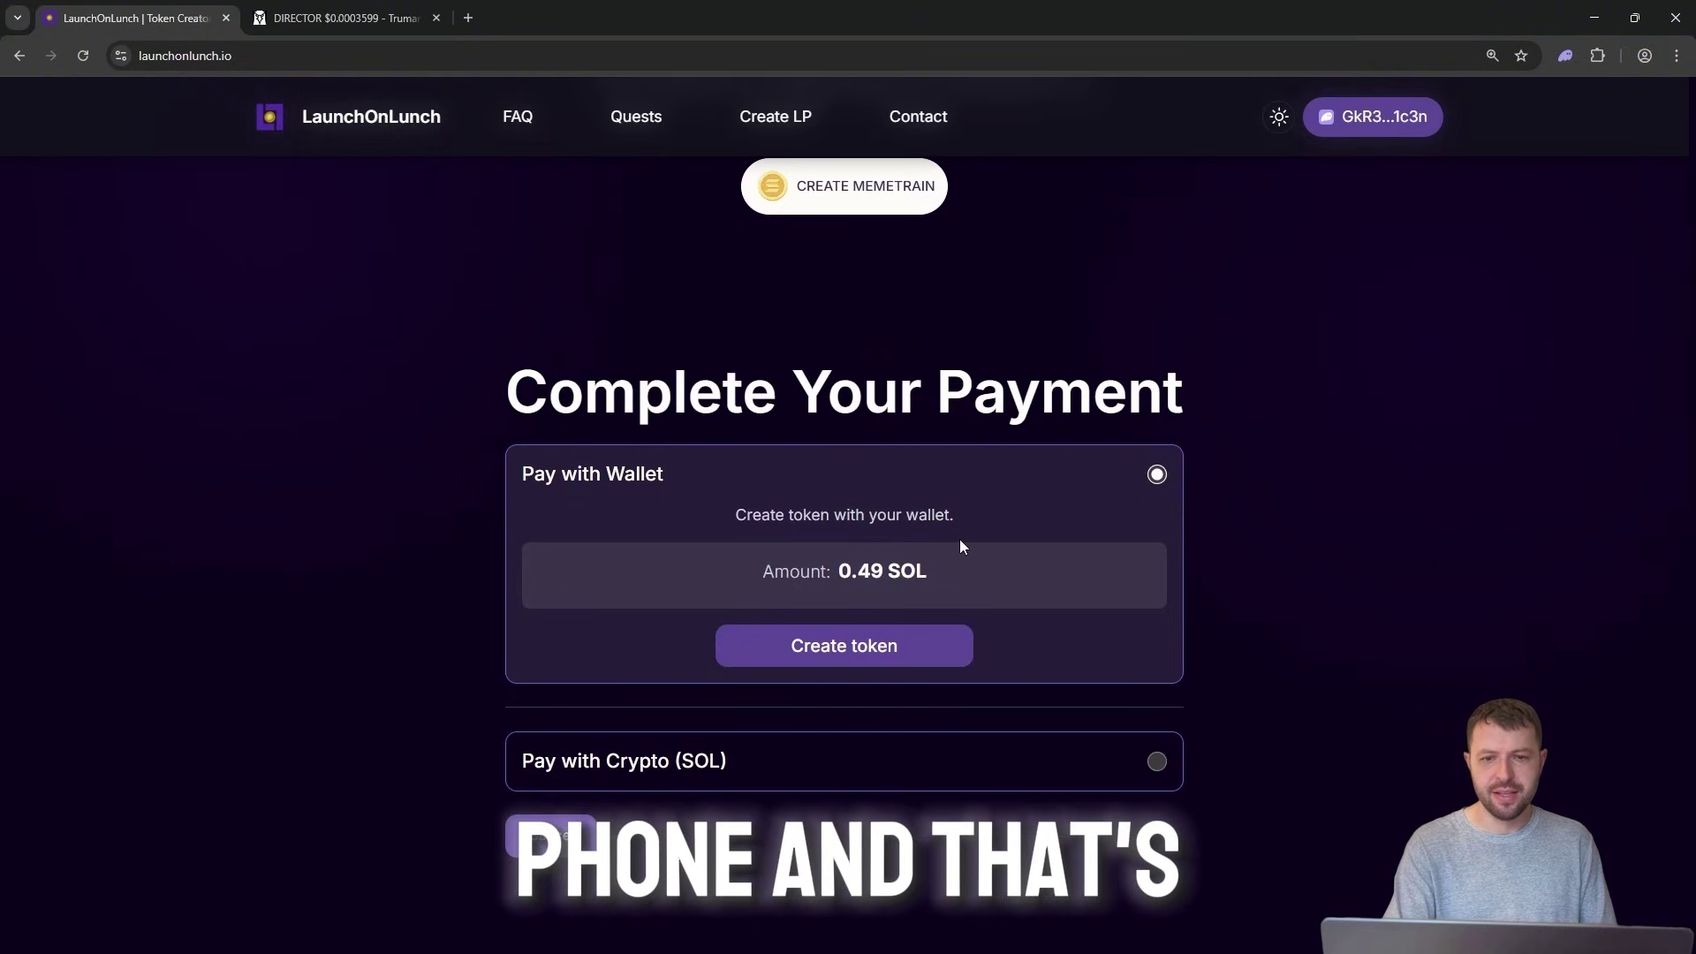
{"action": "left_click", "coordinate": [853, 649]}
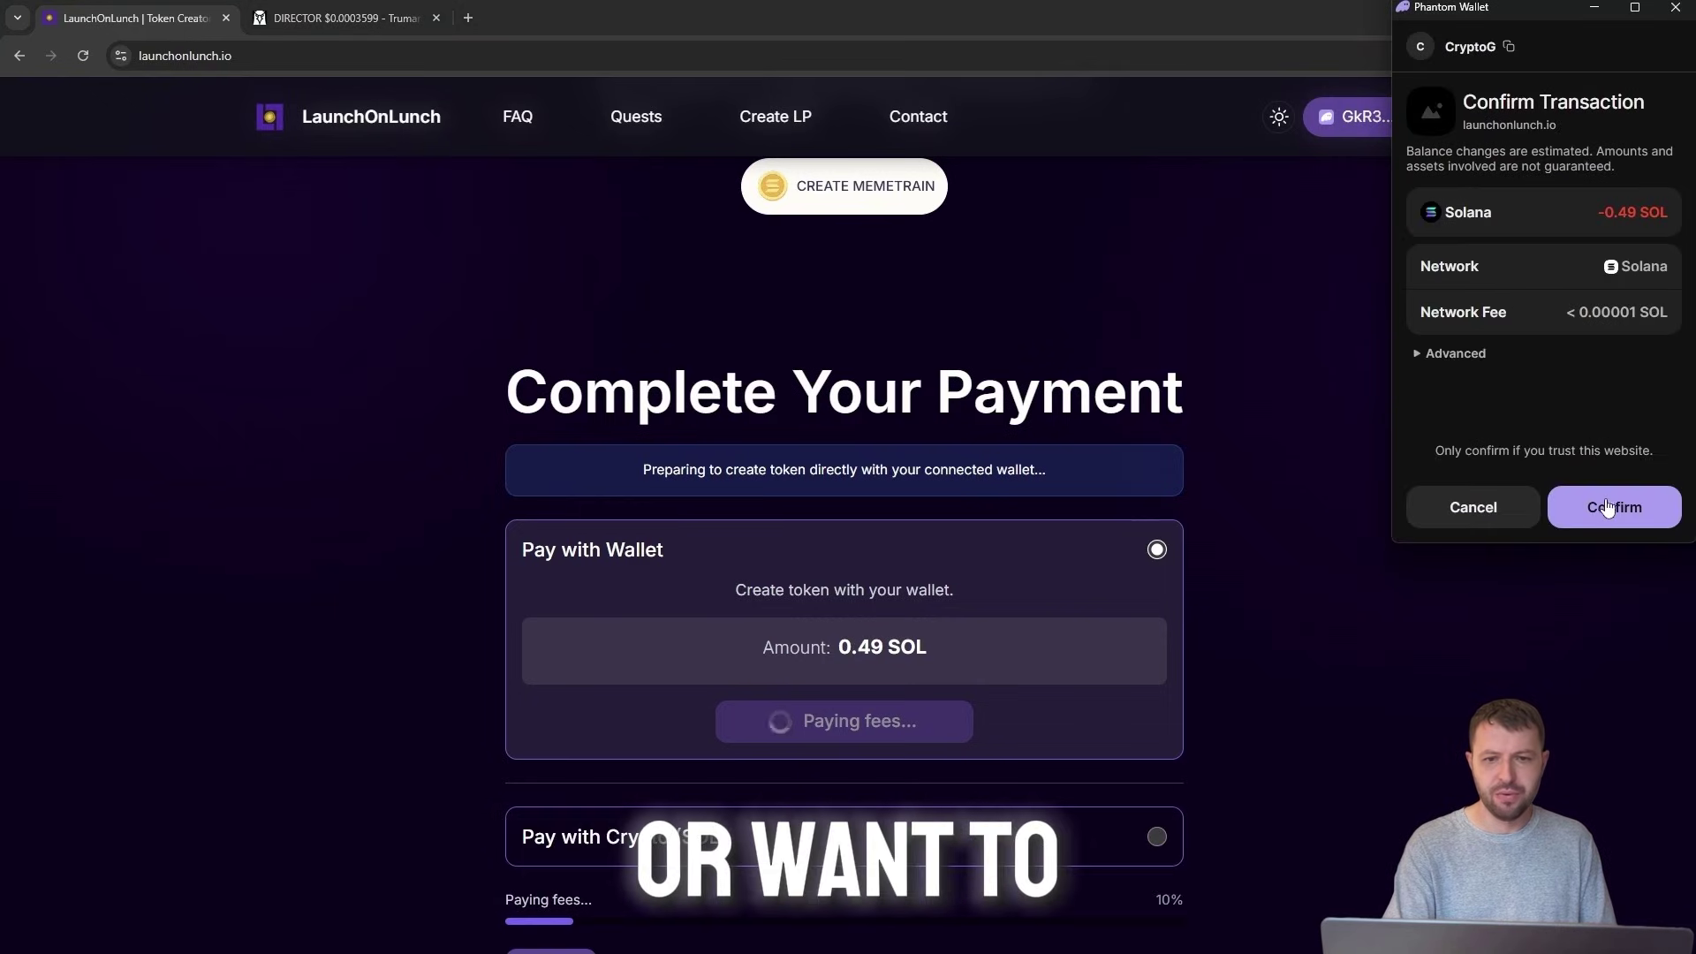
{"action": "left_click", "coordinate": [1614, 506]}
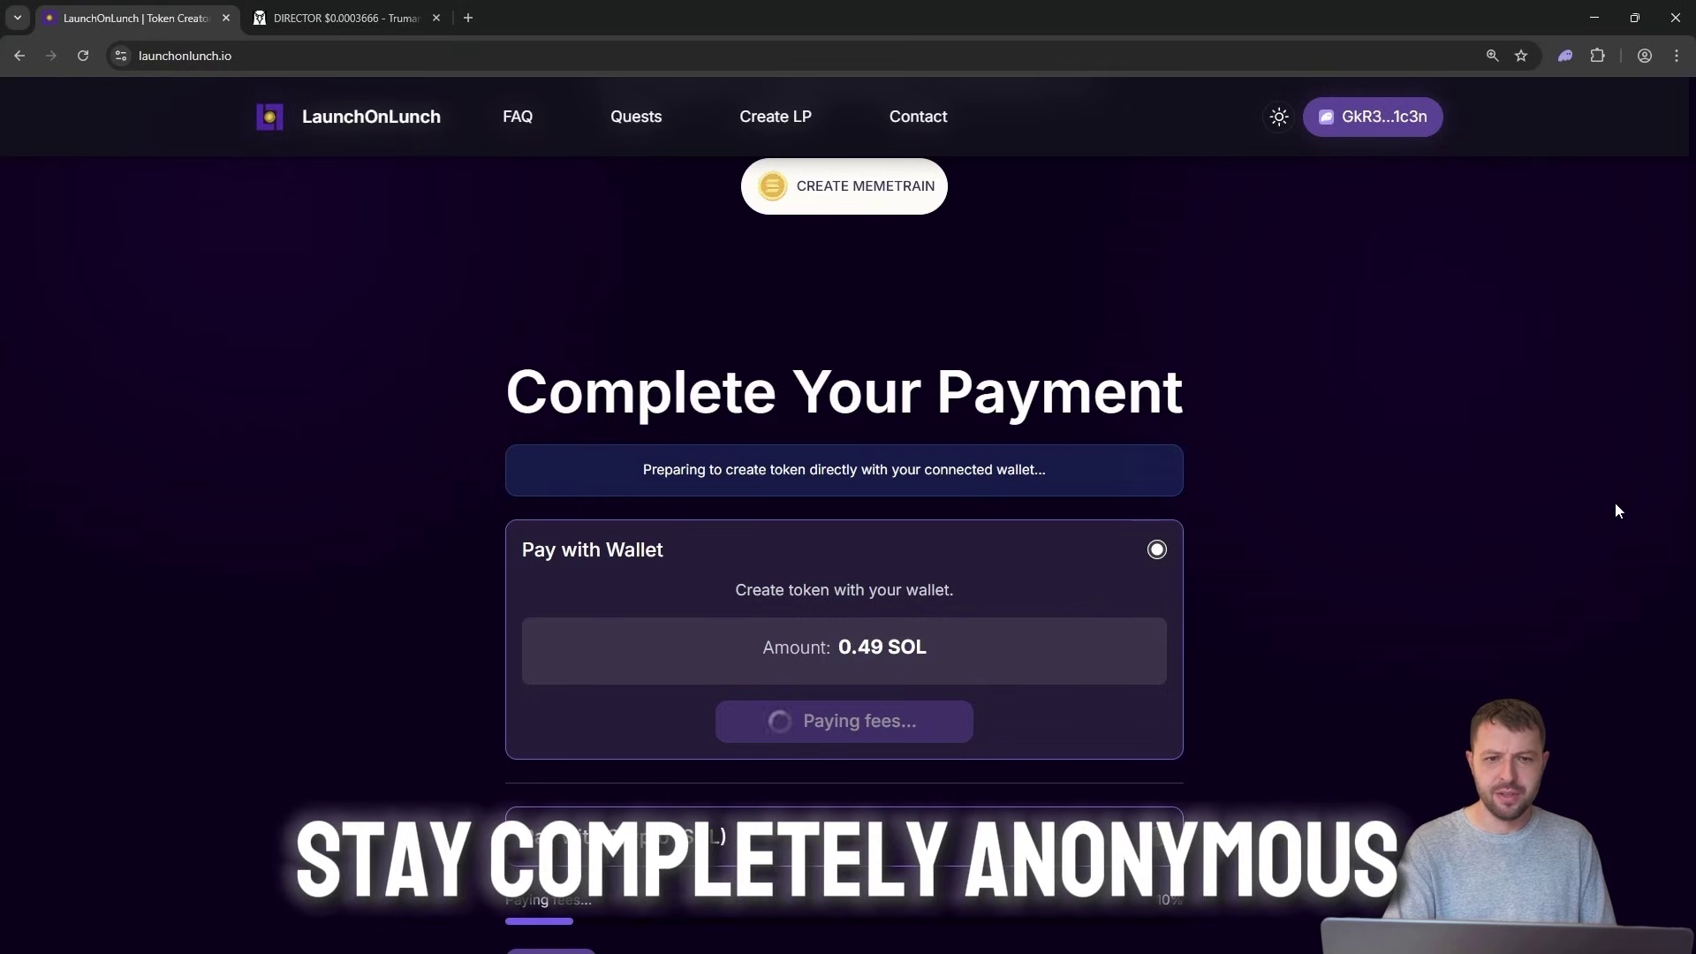
{"action": "left_click", "coordinate": [1616, 503]}
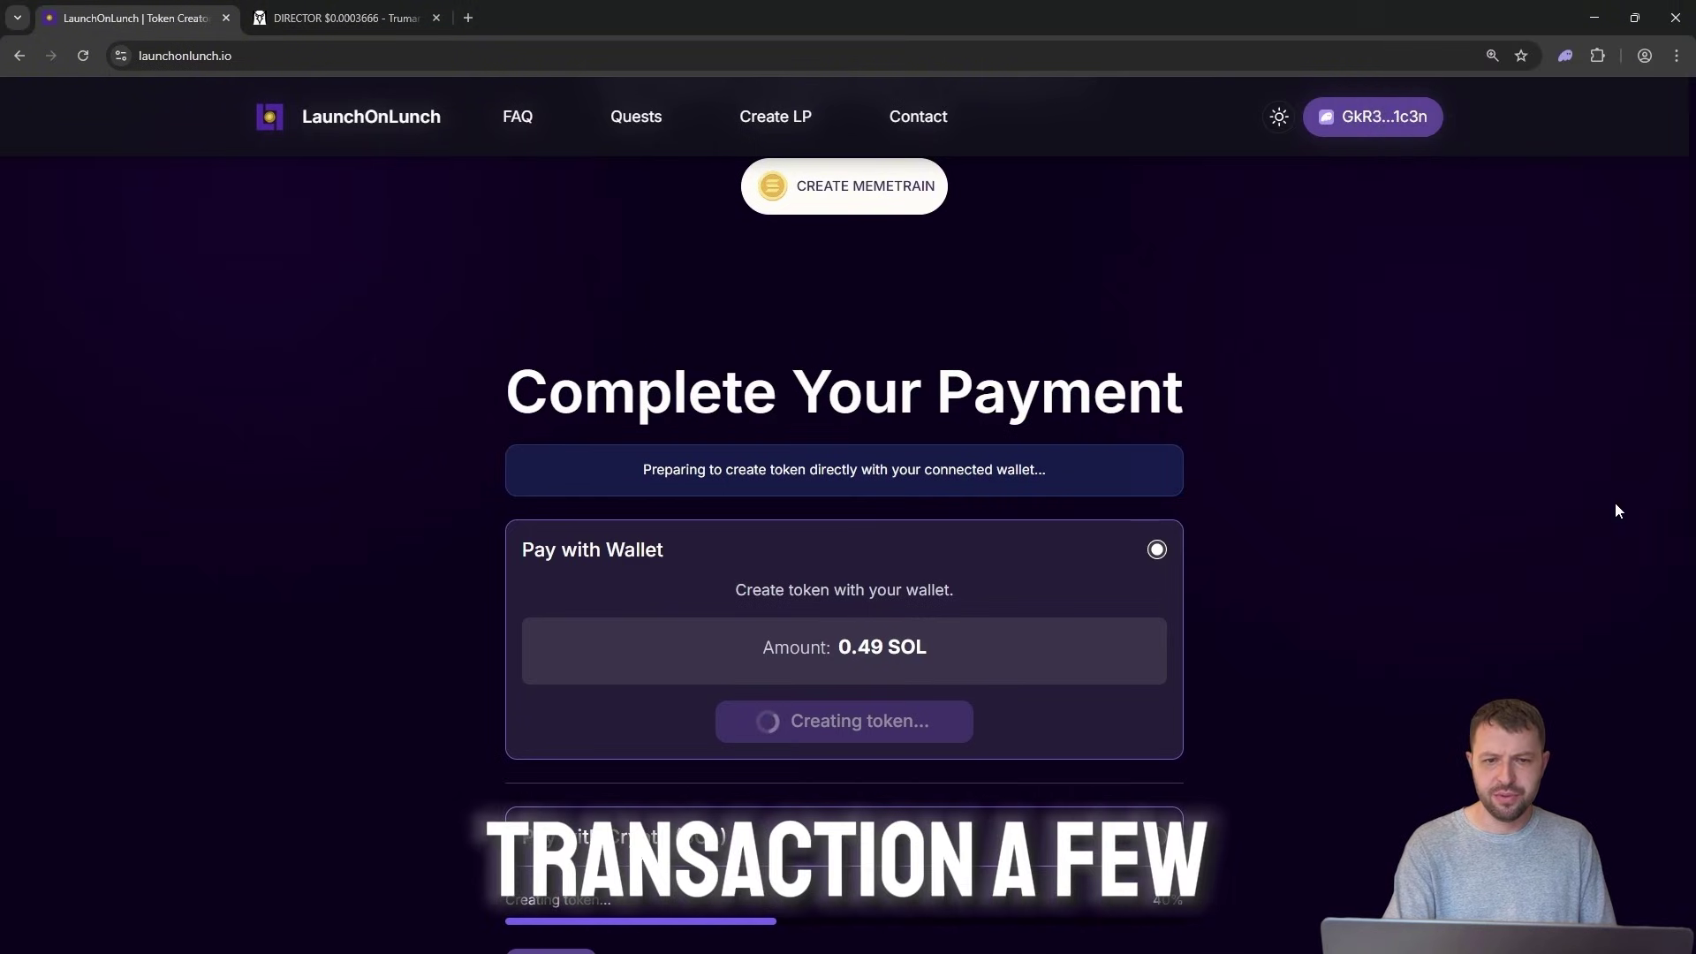
{"action": "left_click", "coordinate": [1615, 508]}
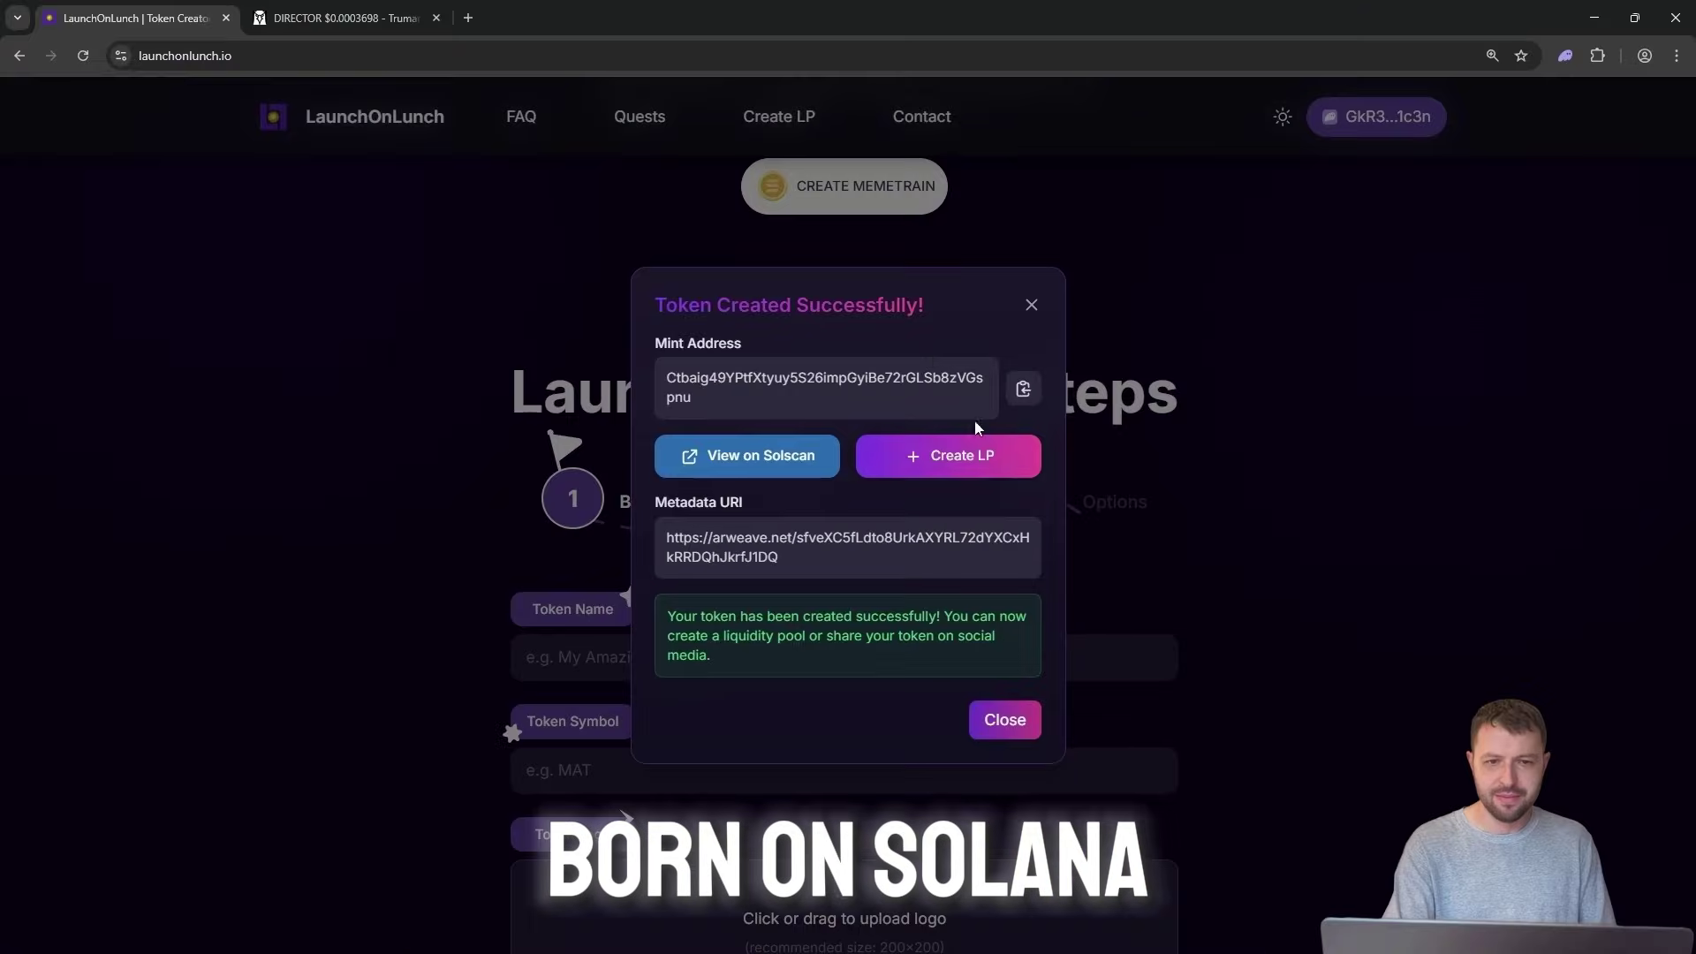
- Load the new token's Solscan metadata page by mint address and copy its Arweave uri
{"action": "left_click", "coordinate": [338, 18]}
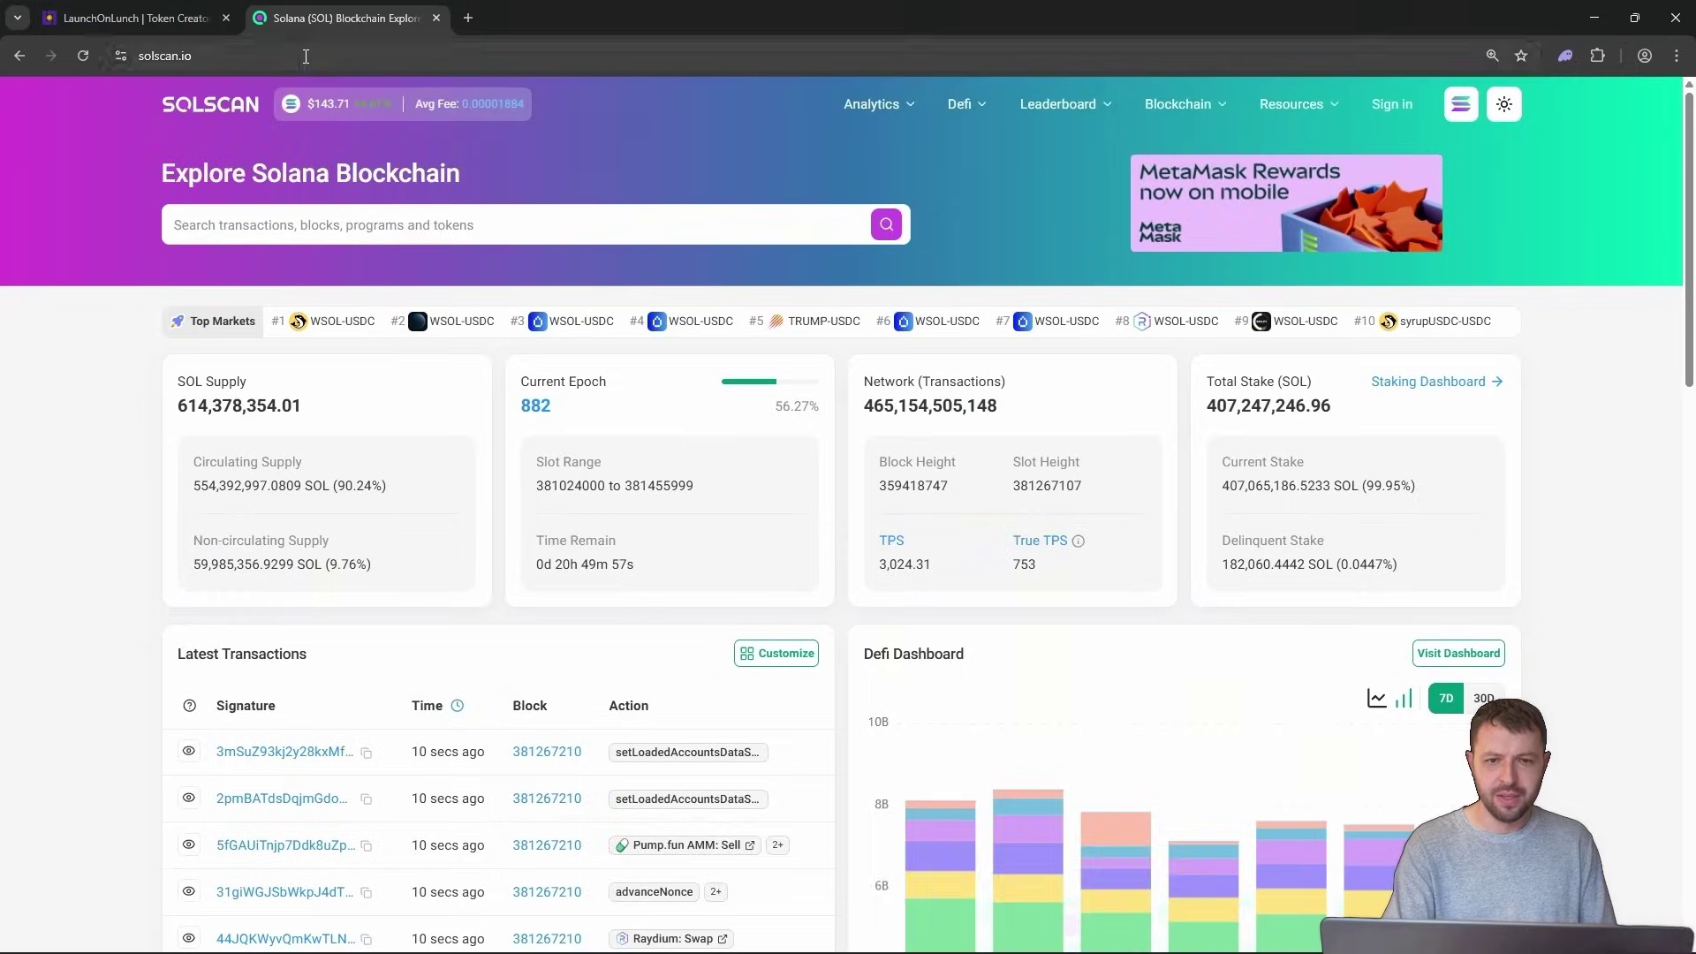
{"action": "left_click", "coordinate": [275, 54]}
{"action": "type", "text": "/token/"}
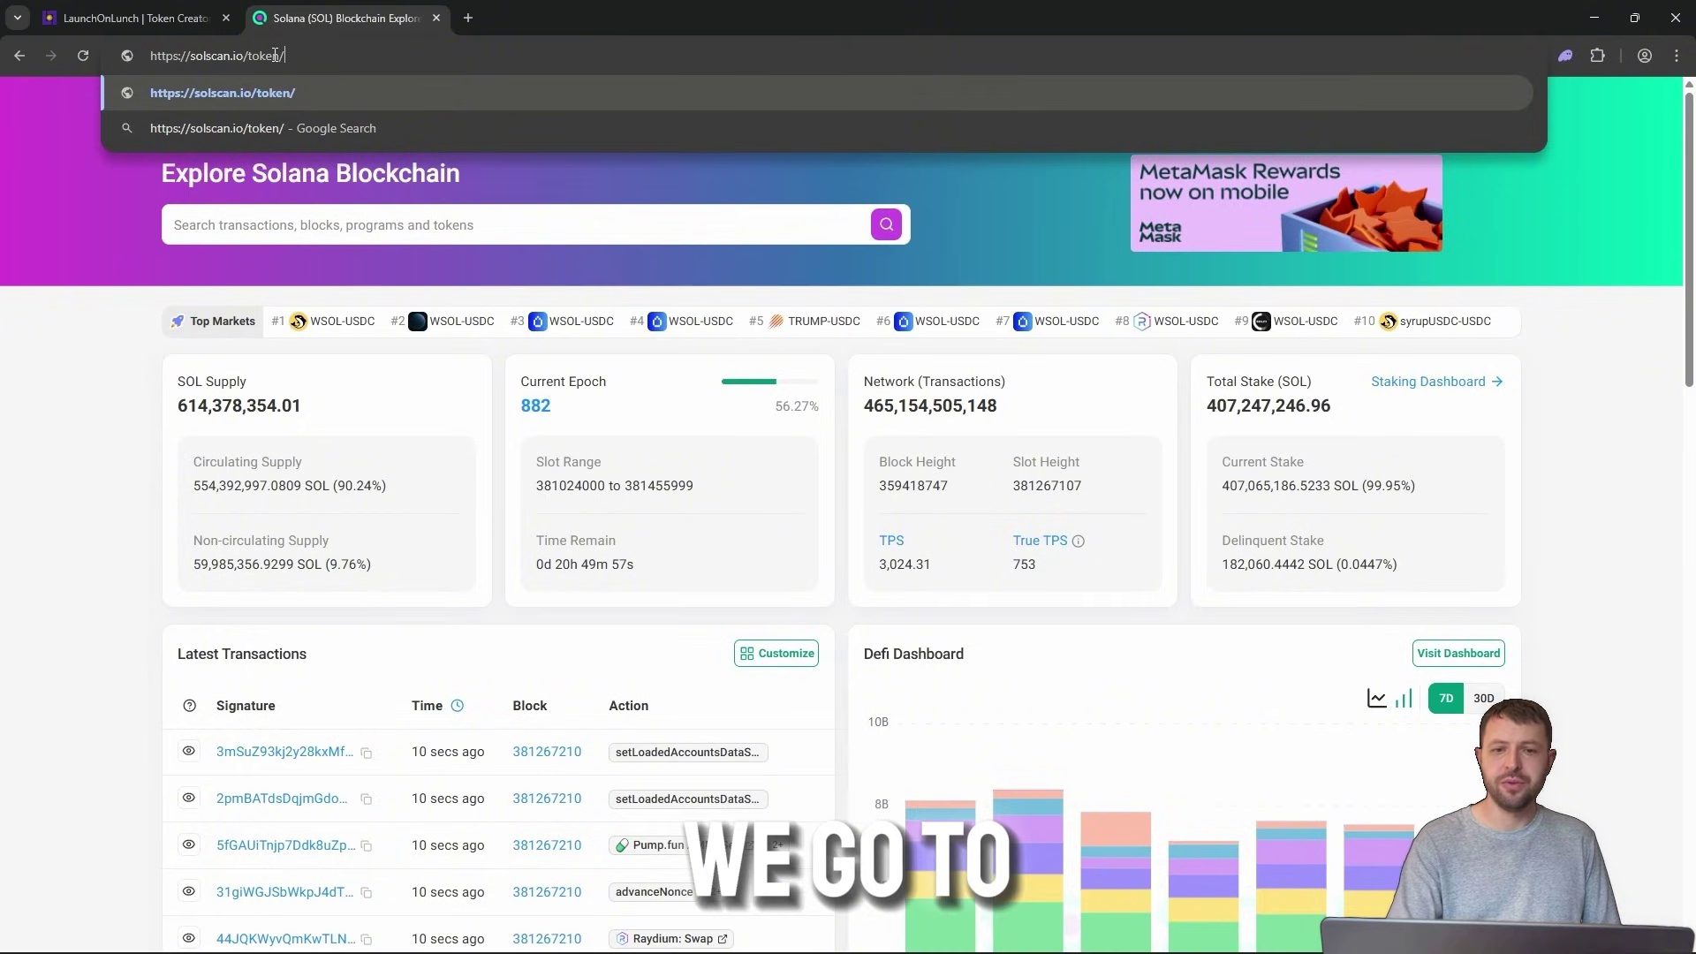
{"action": "key", "text": "ctrl+v"}
{"action": "type", "text": "#meta"}
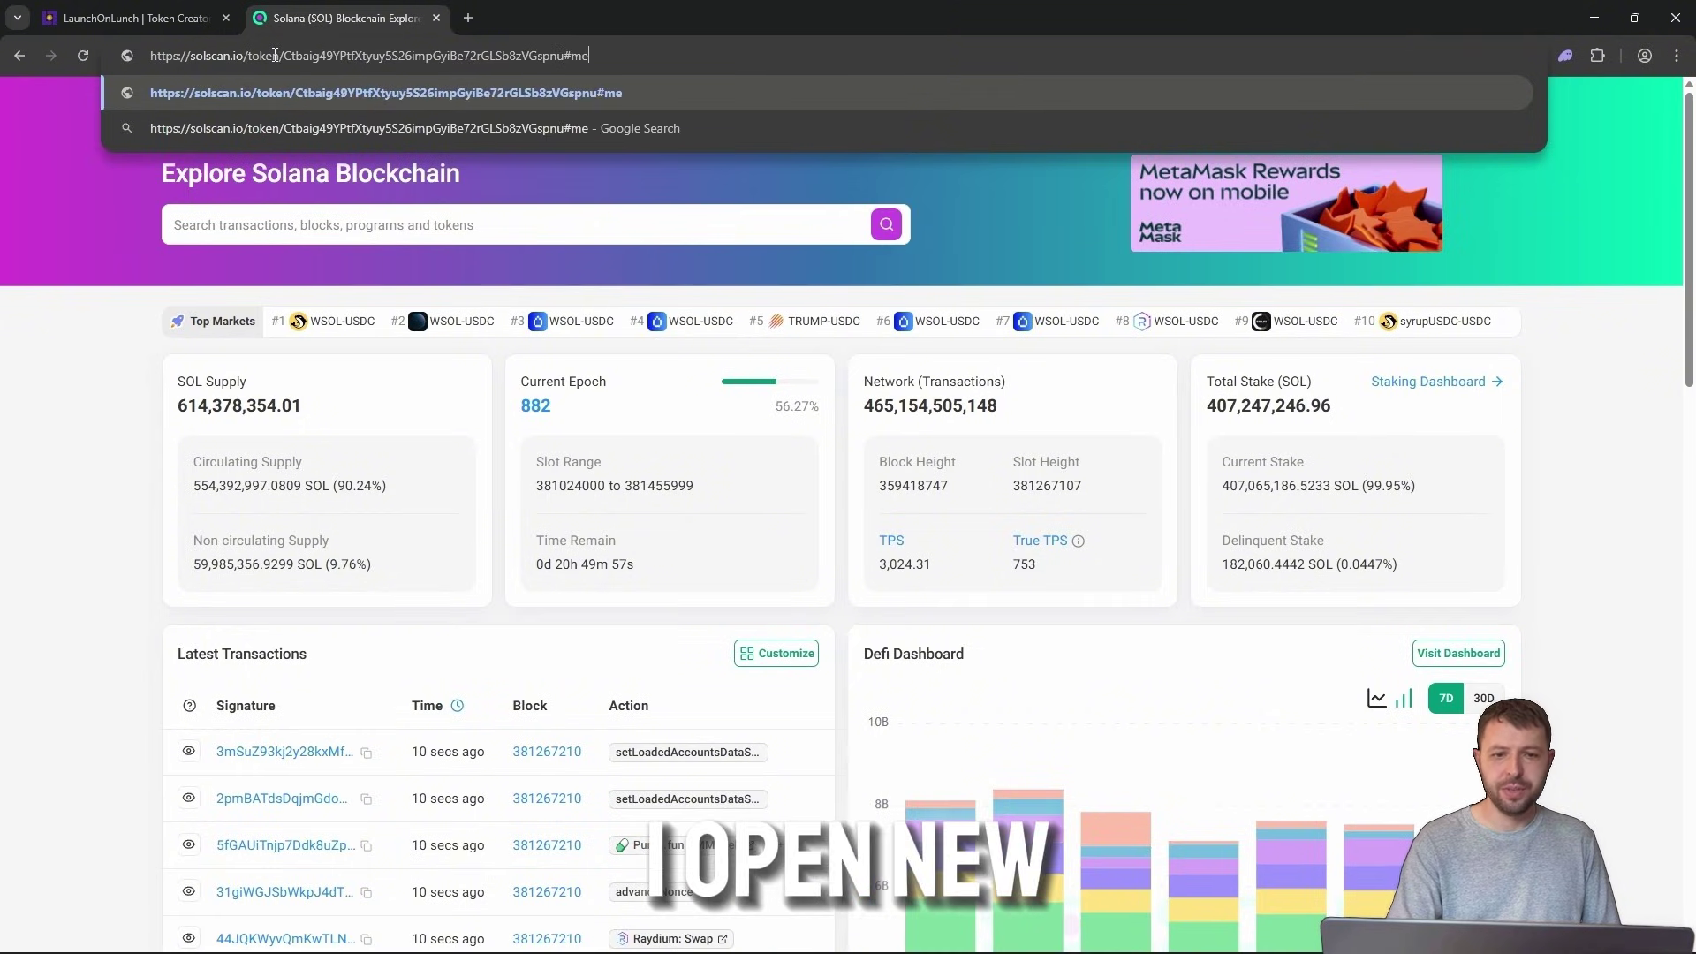
{"action": "type", "text": "data"}
{"action": "key", "text": "Return"}
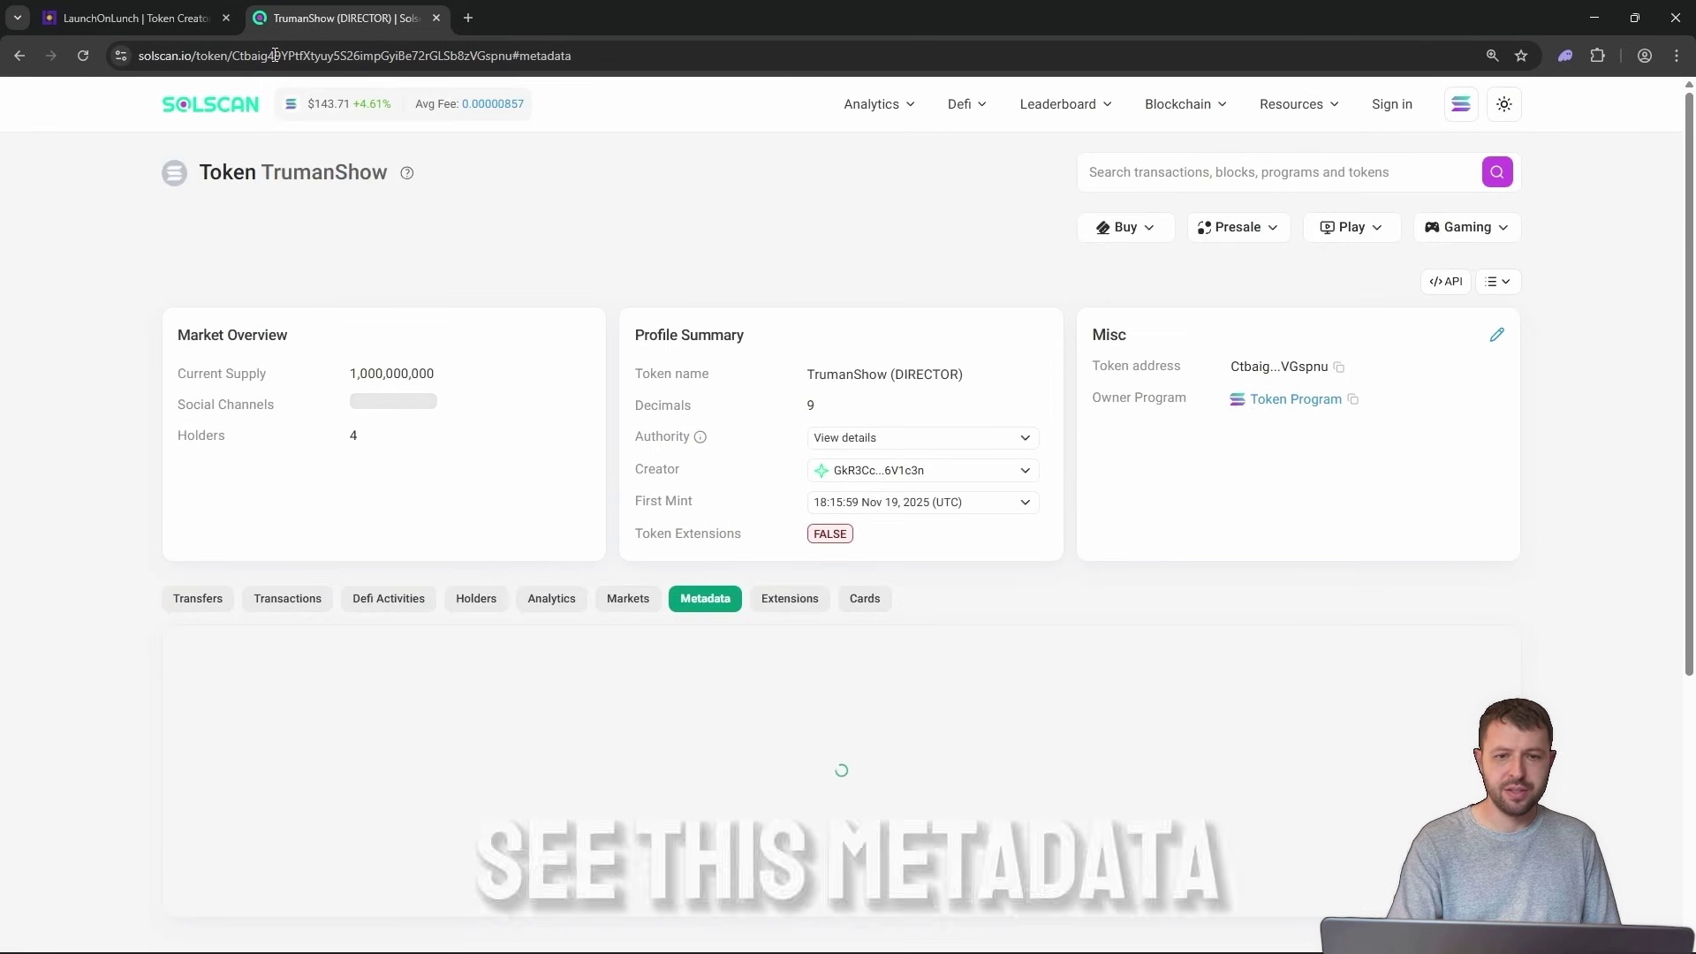
{"action": "scroll", "coordinate": [570, 286], "scroll_direction": "down", "scroll_amount": 3}
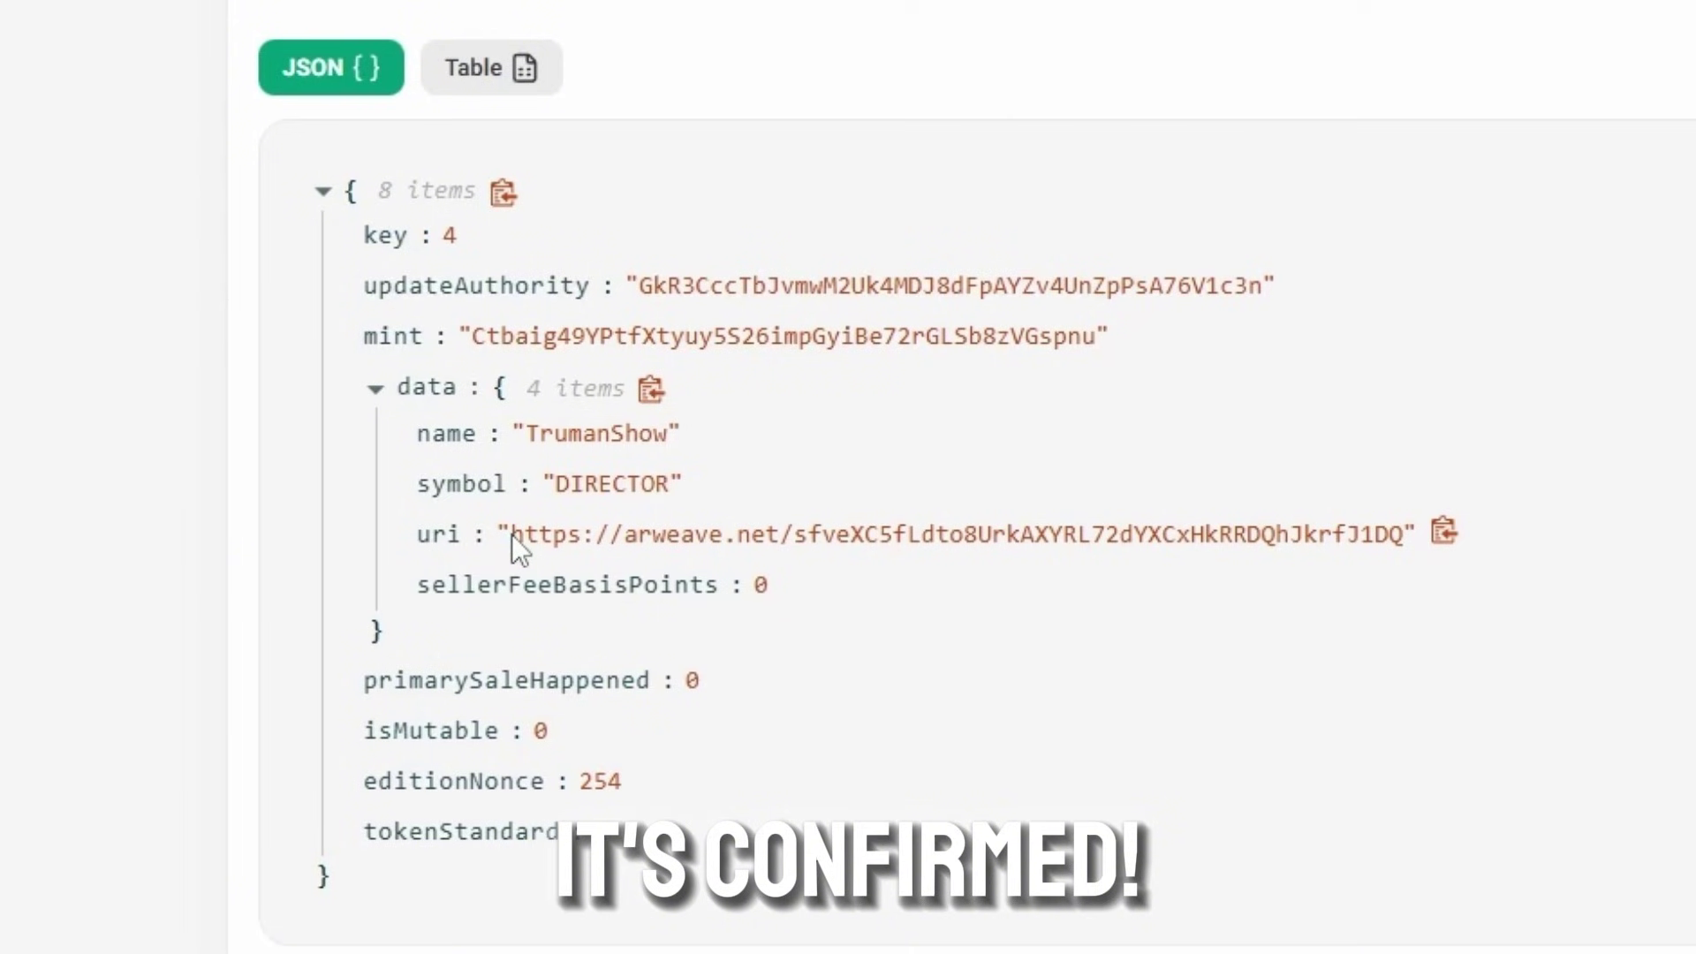
{"action": "left_click_drag", "start_coordinate": [513, 534], "coordinate": [1402, 550]}
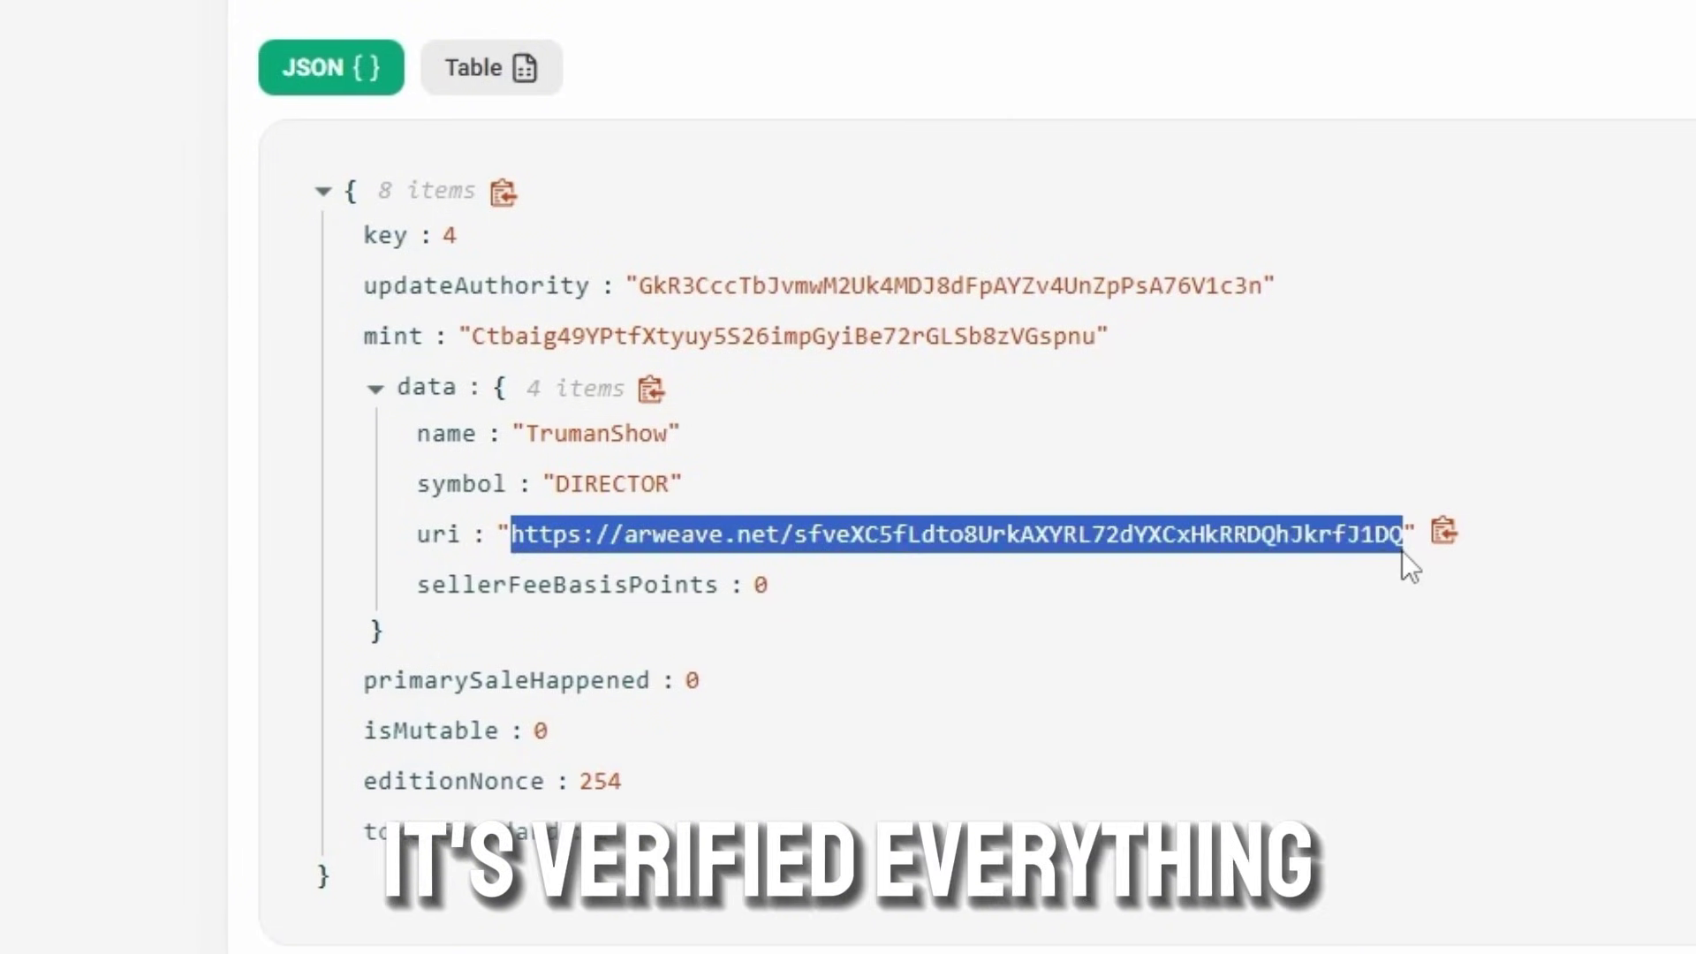
{"action": "right_click", "coordinate": [1114, 530]}
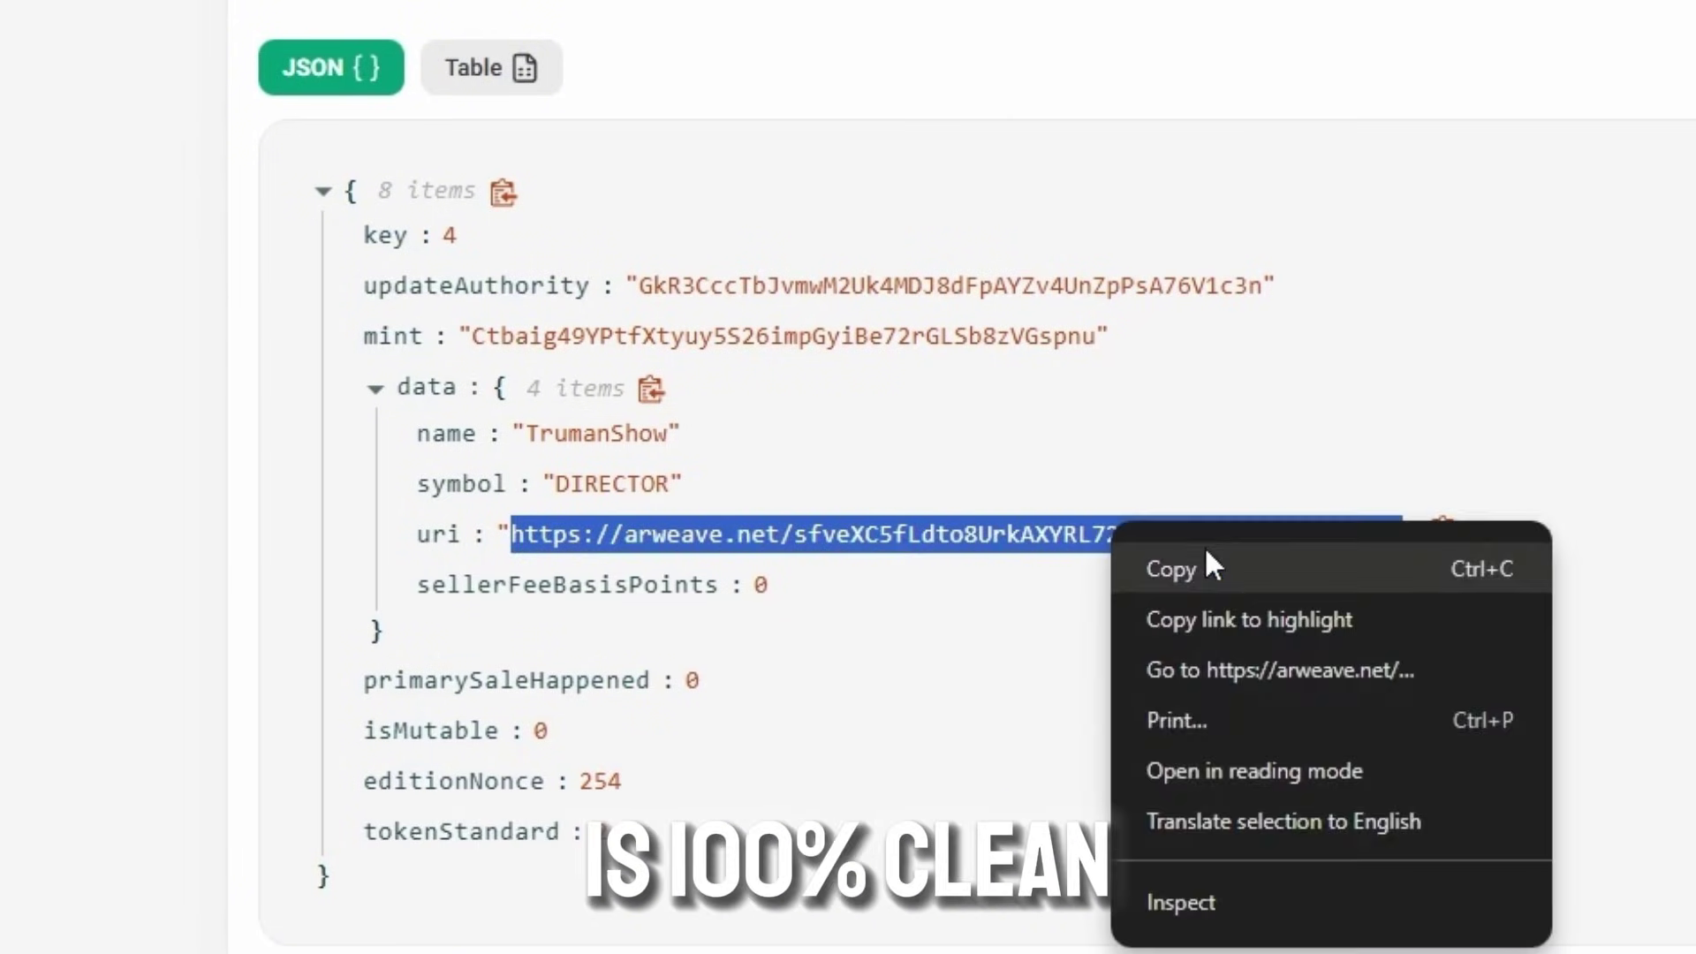
{"action": "left_click", "coordinate": [1207, 558]}
- Open the copied Arweave metadata link in a new tab, formatted and zoomed in
{"action": "left_click", "coordinate": [468, 18]}
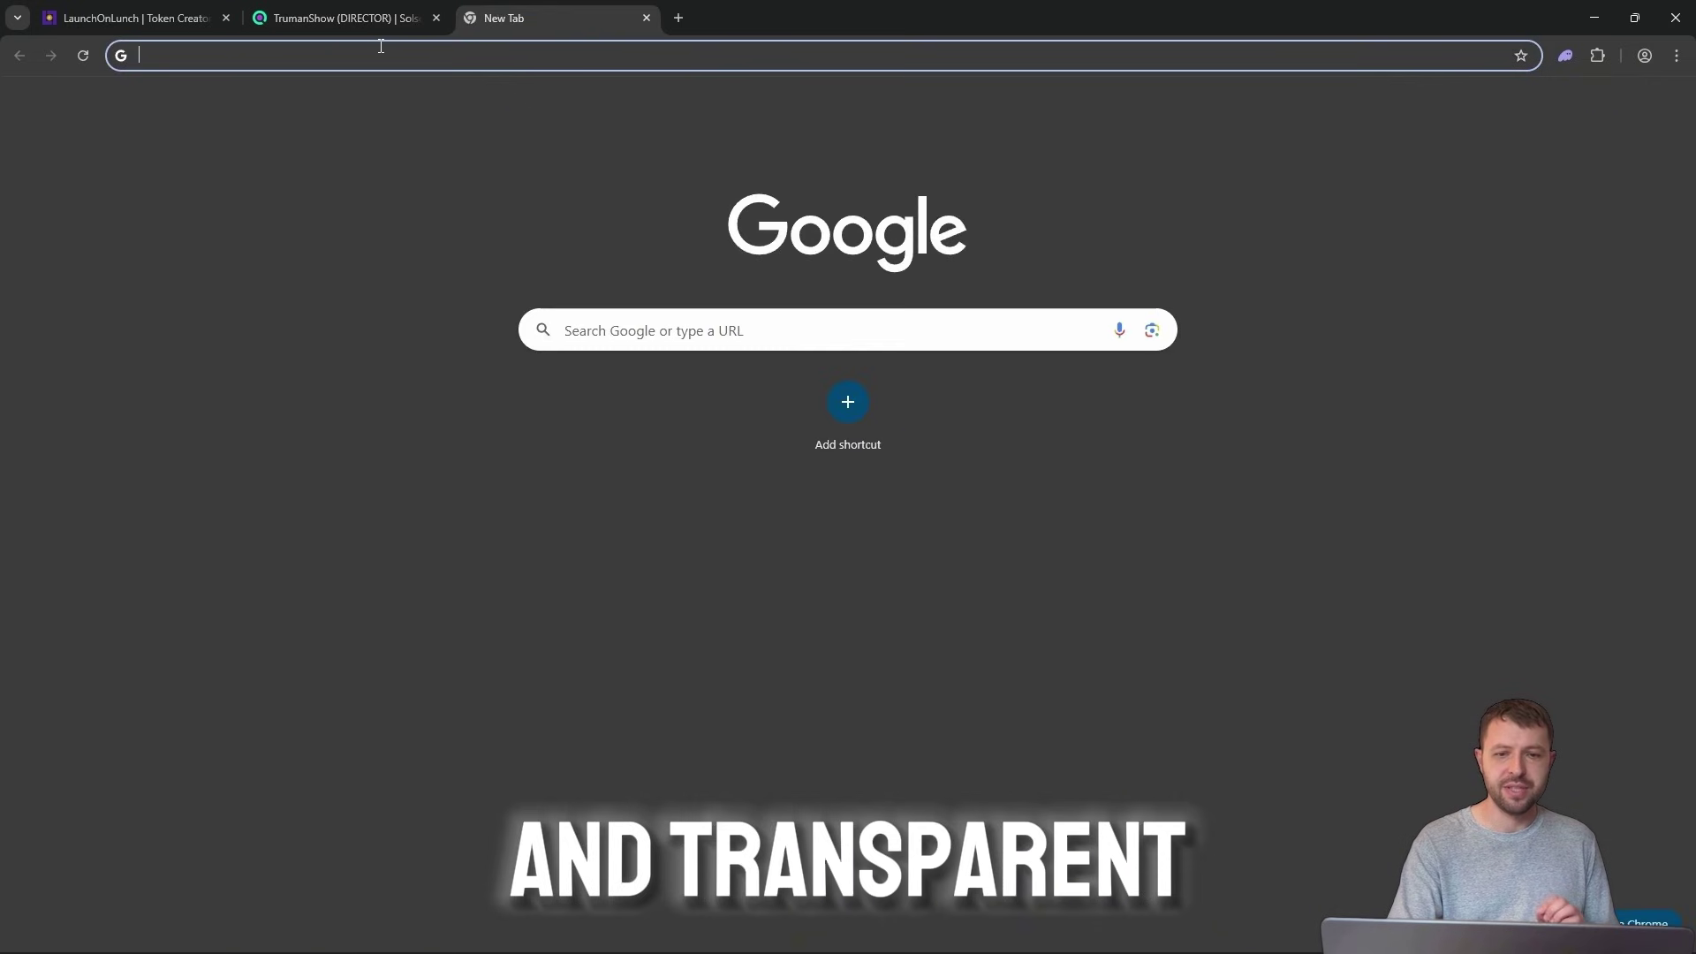
{"action": "right_click", "coordinate": [379, 51]}
{"action": "left_click", "coordinate": [449, 222]}
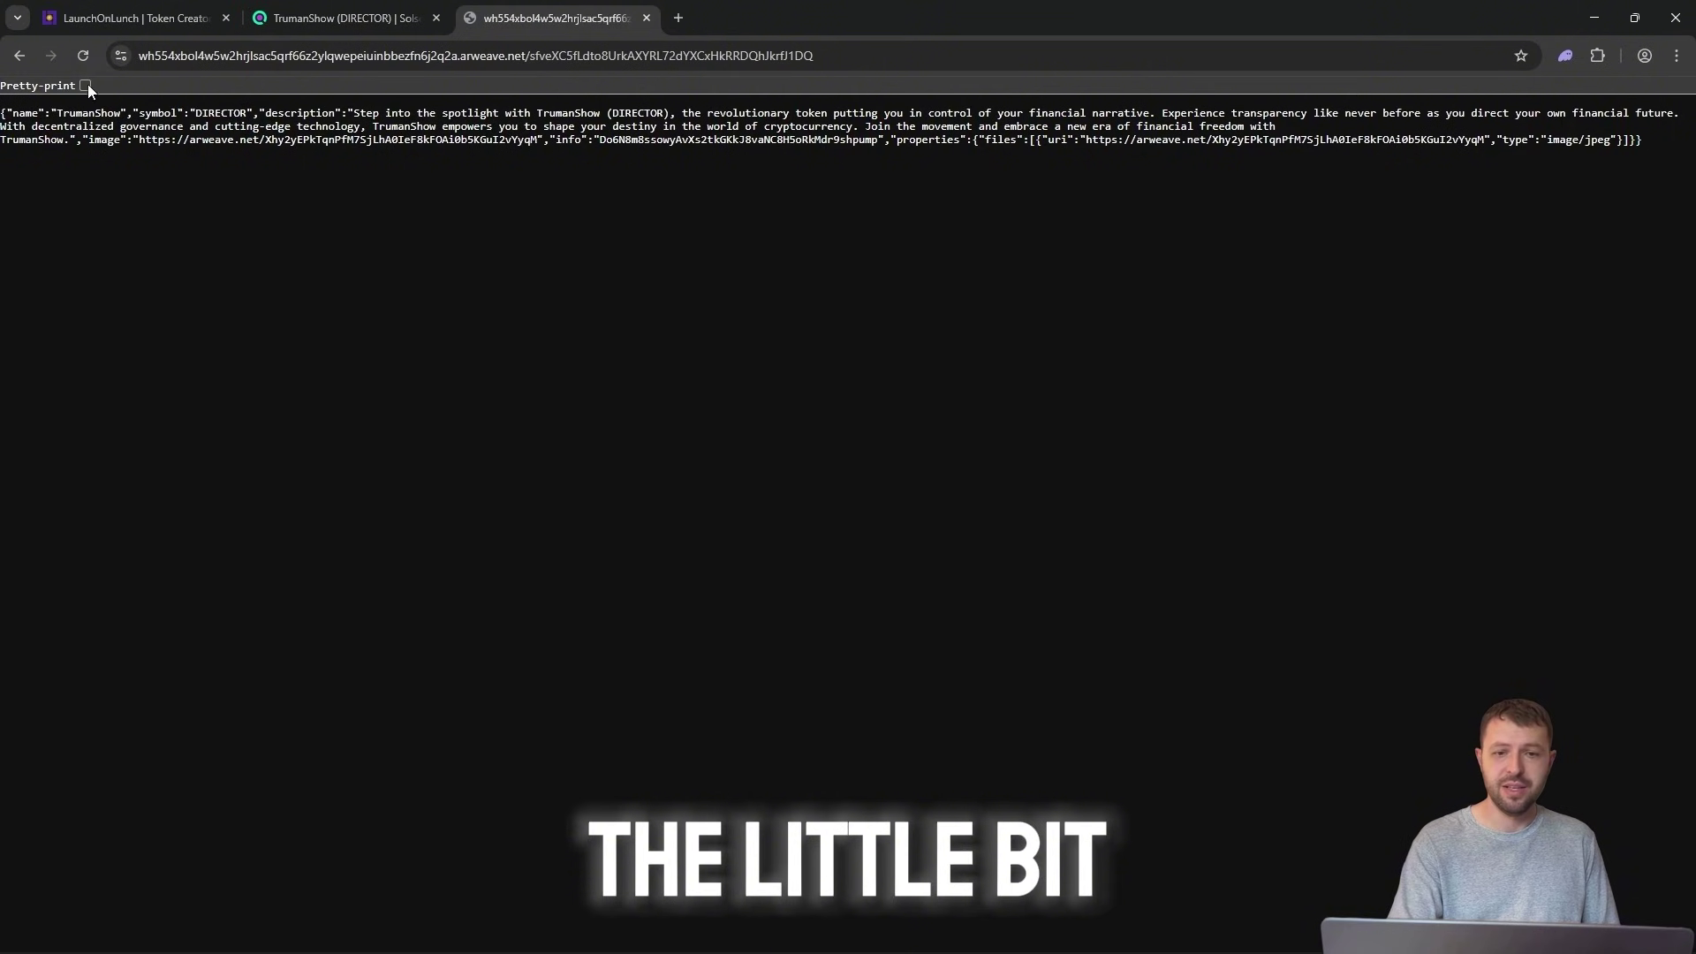
{"action": "left_click", "coordinate": [83, 86]}
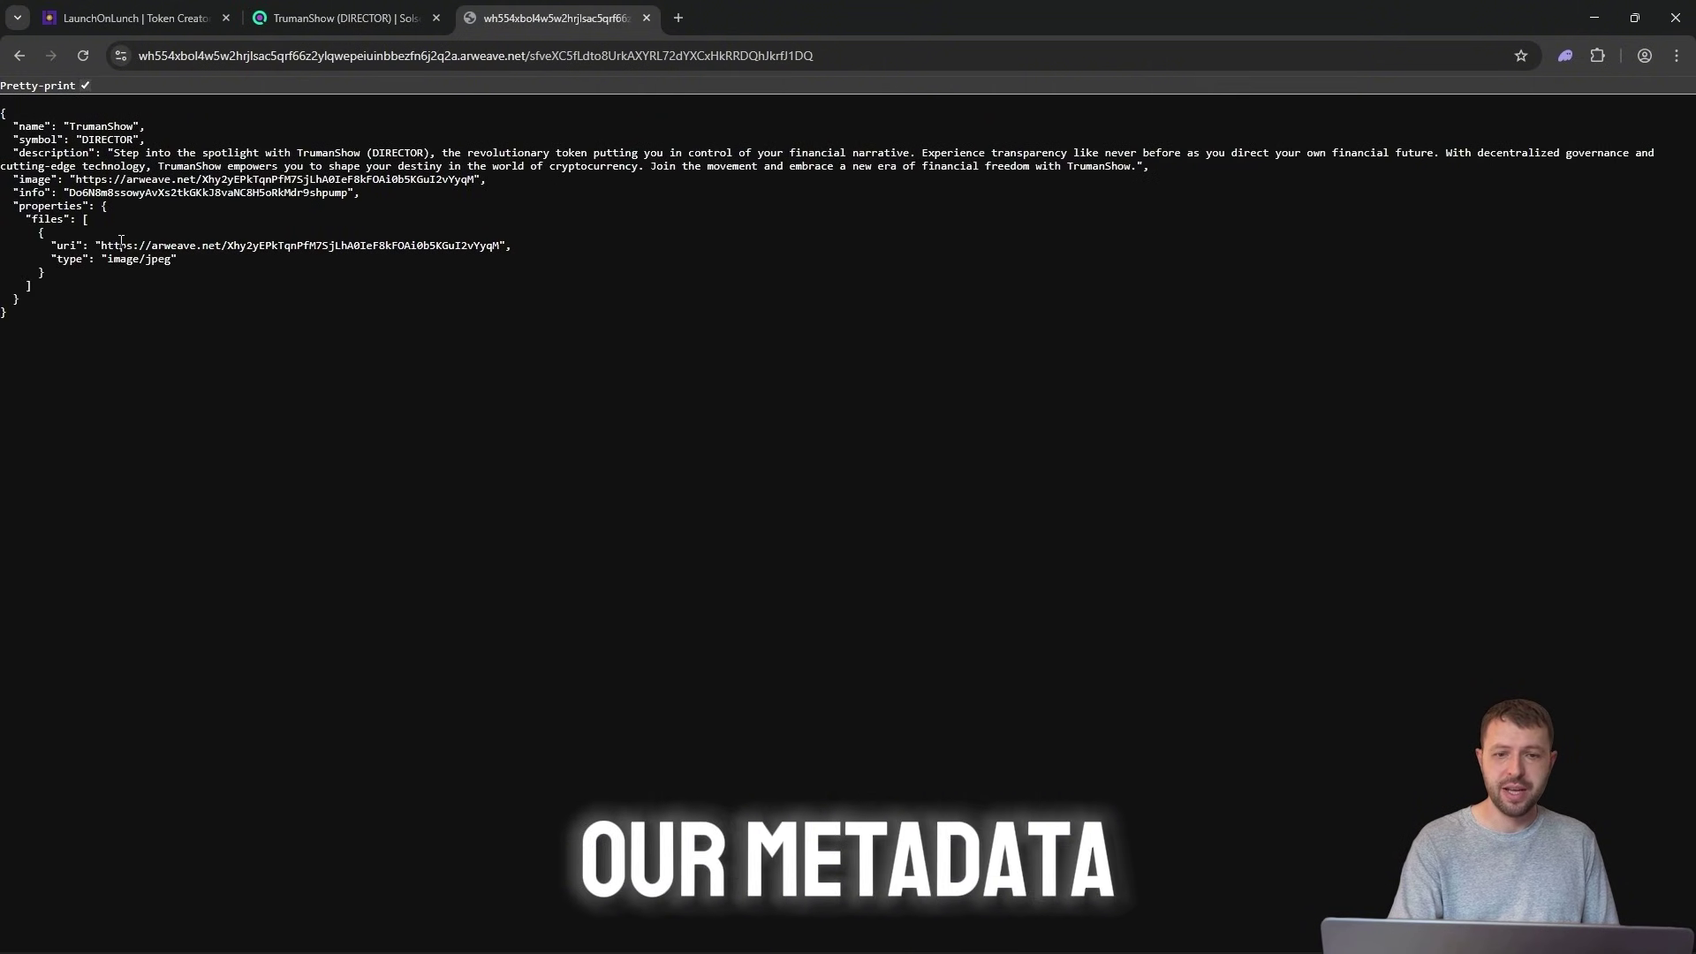
{"action": "key", "text": "ctrl+plus"}
{"action": "key", "text": "ctrl+plus"}
{"action": "key", "text": "ctrl+plus"}
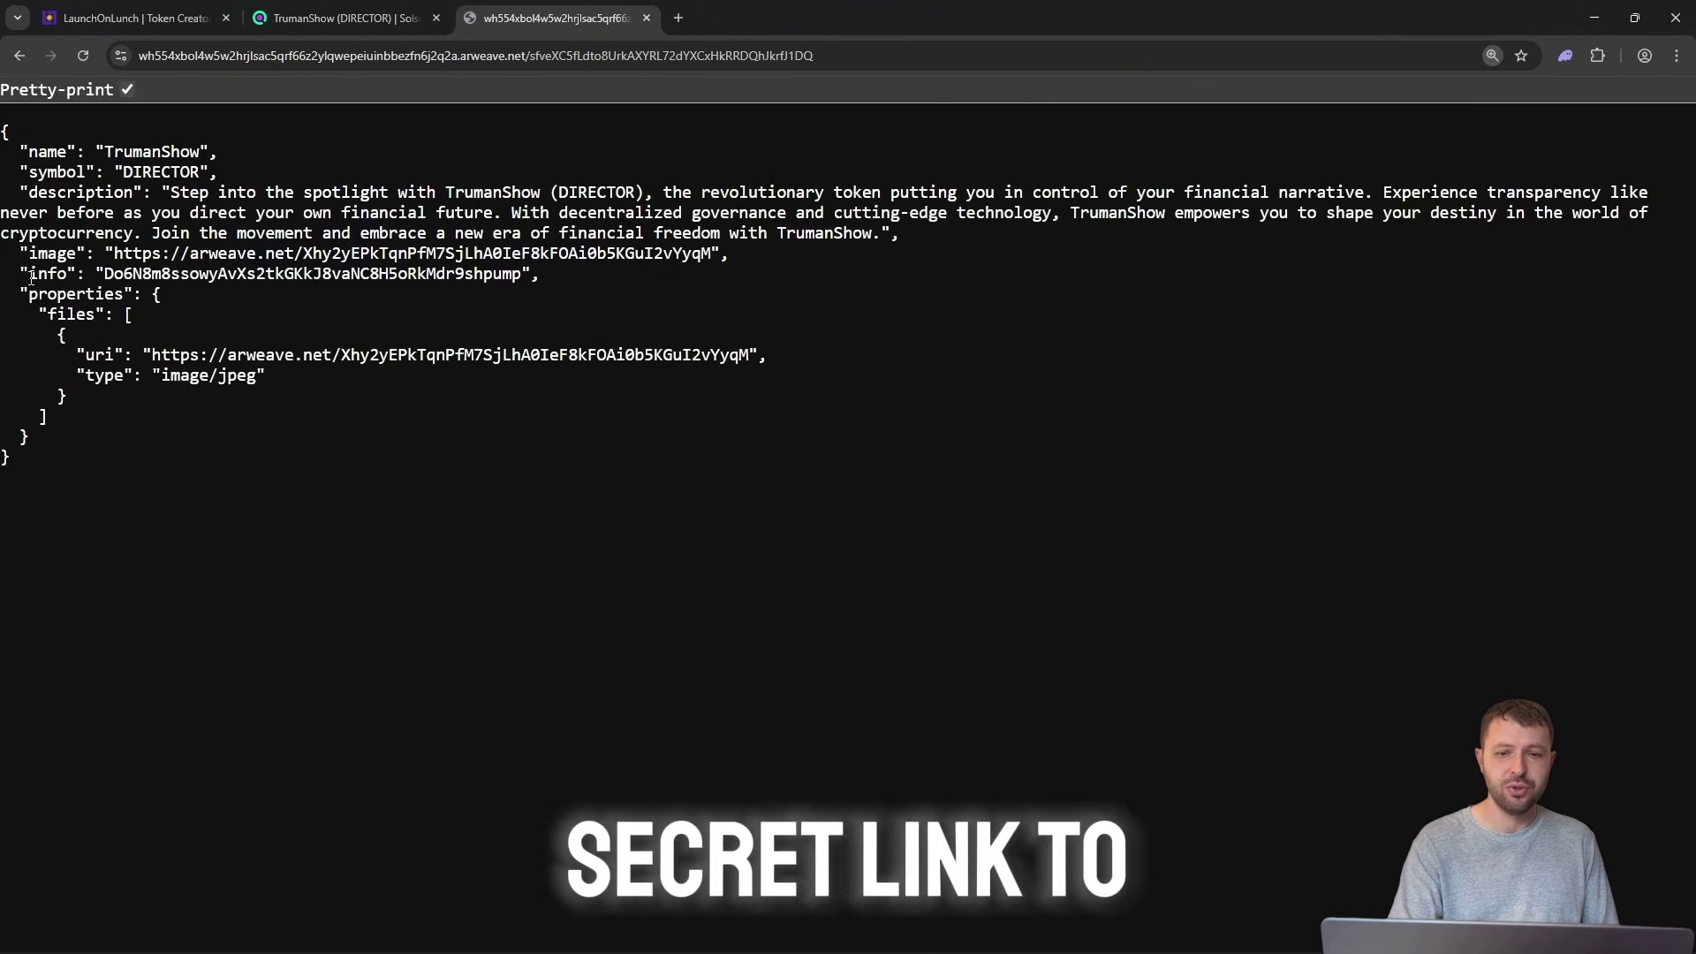
- Select the info field's address ending in pump in the metadata JSON
{"action": "left_click_drag", "start_coordinate": [23, 273], "coordinate": [252, 274]}
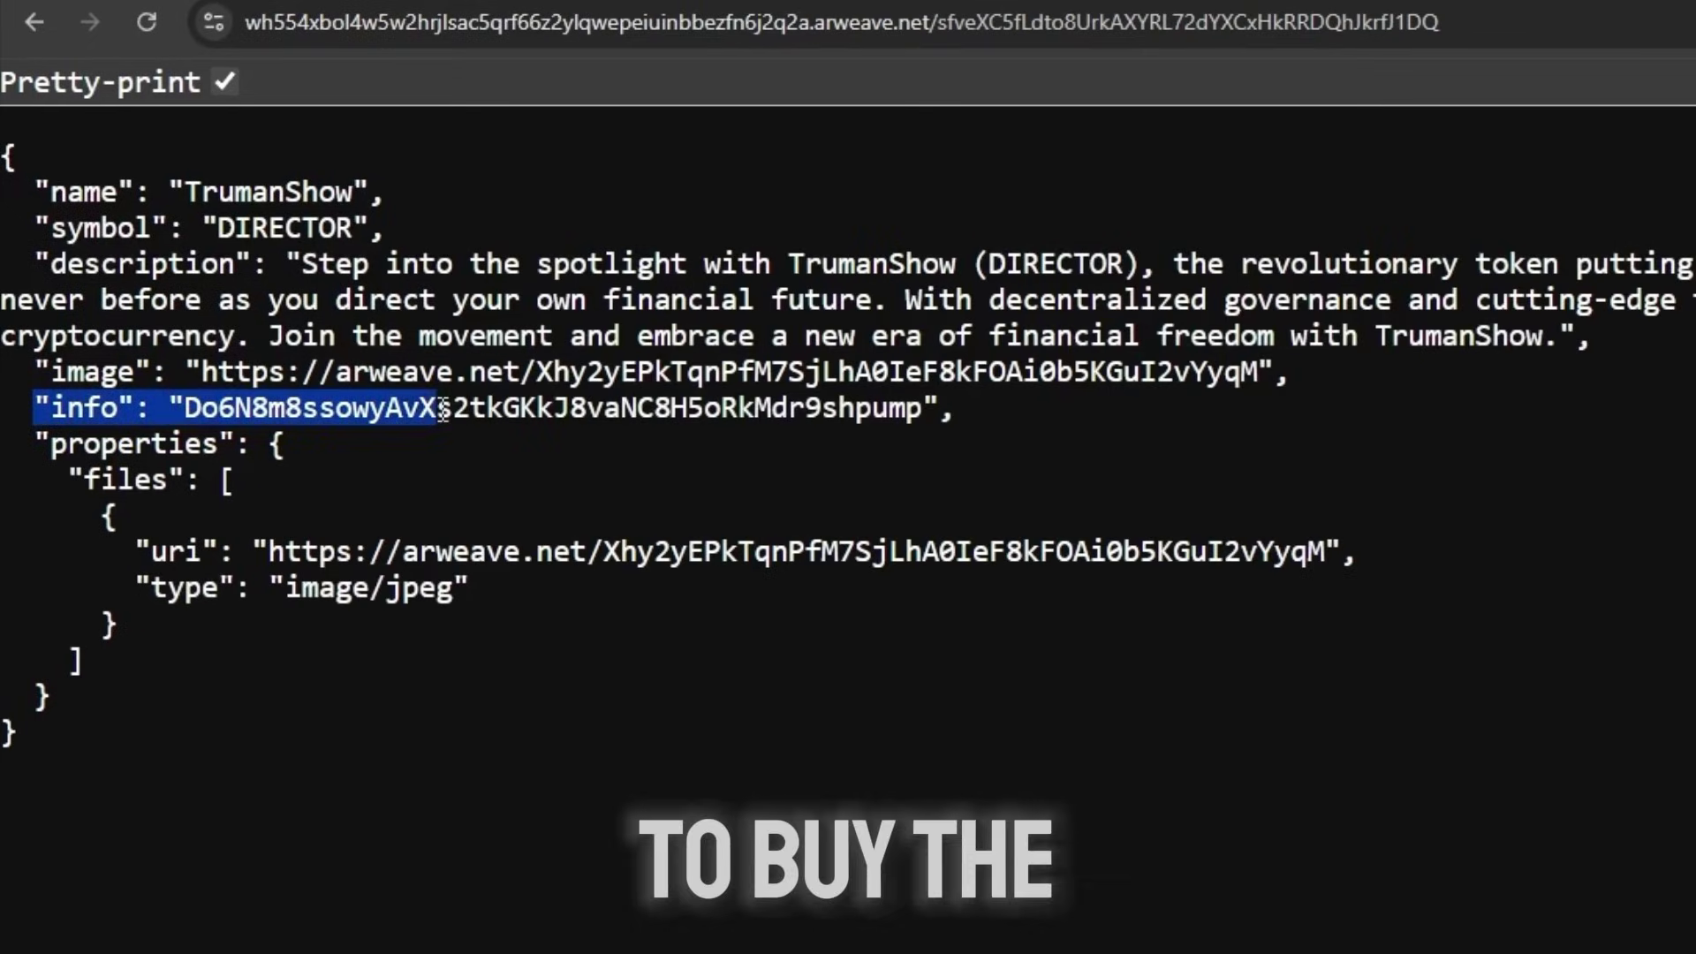
{"action": "left_click_drag", "start_coordinate": [442, 408], "coordinate": [892, 407]}
{"action": "left_click", "coordinate": [204, 408]}
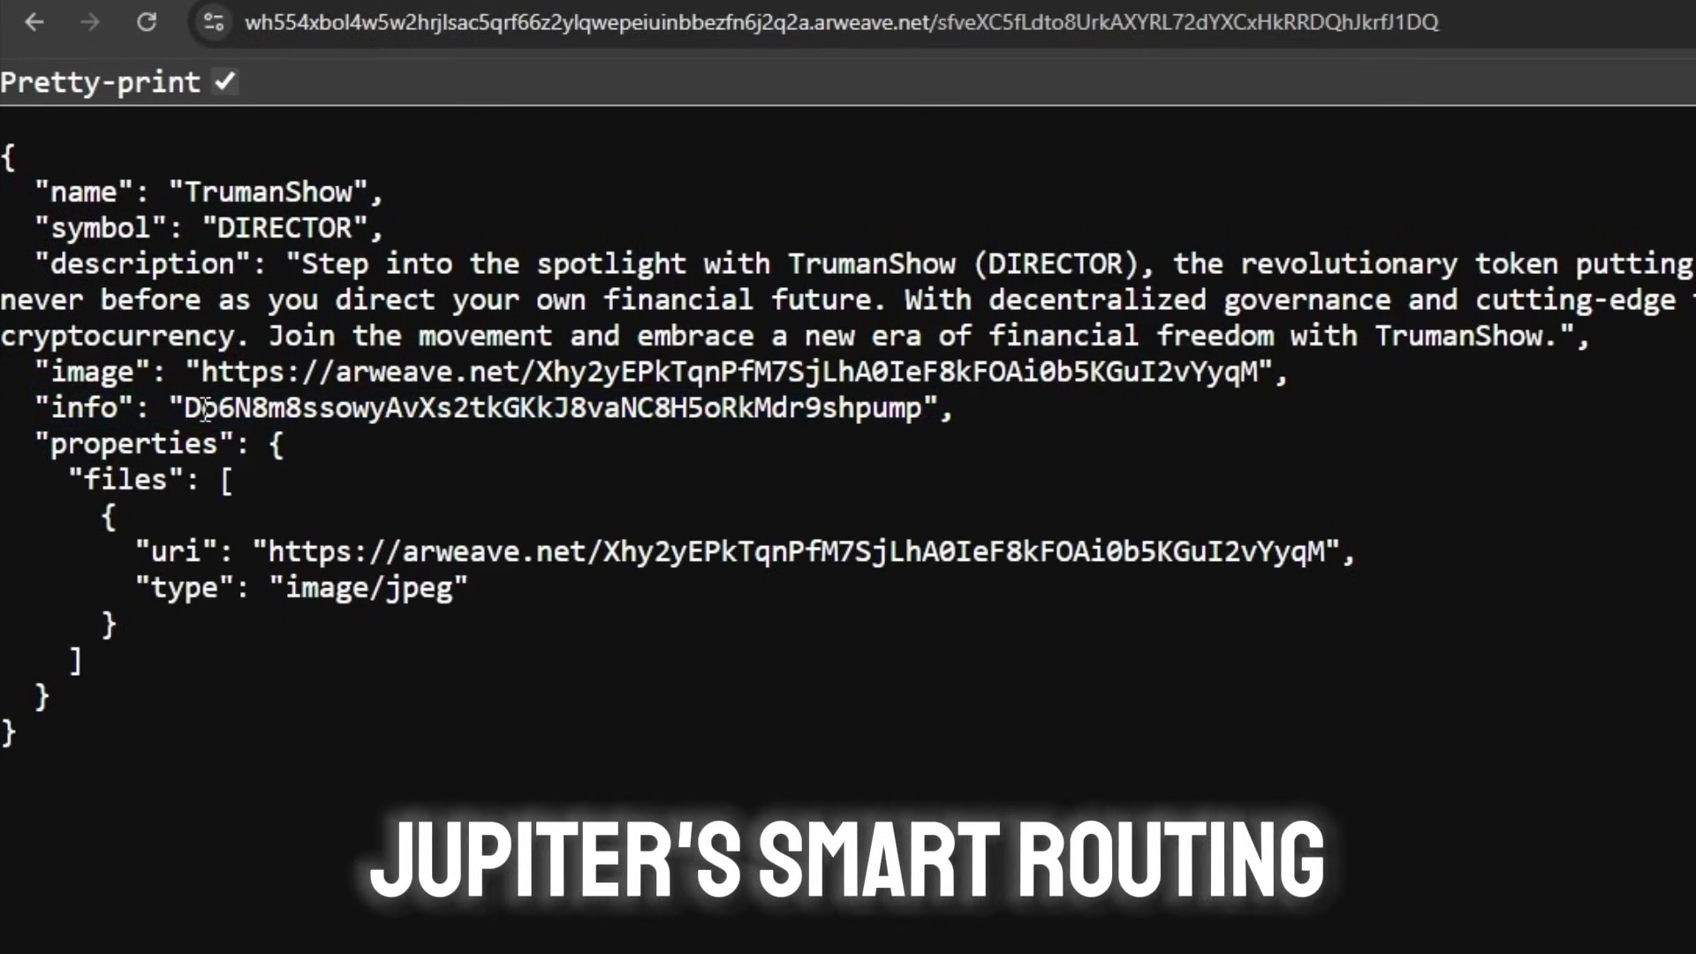
{"action": "left_click_drag", "start_coordinate": [265, 409], "coordinate": [922, 409]}
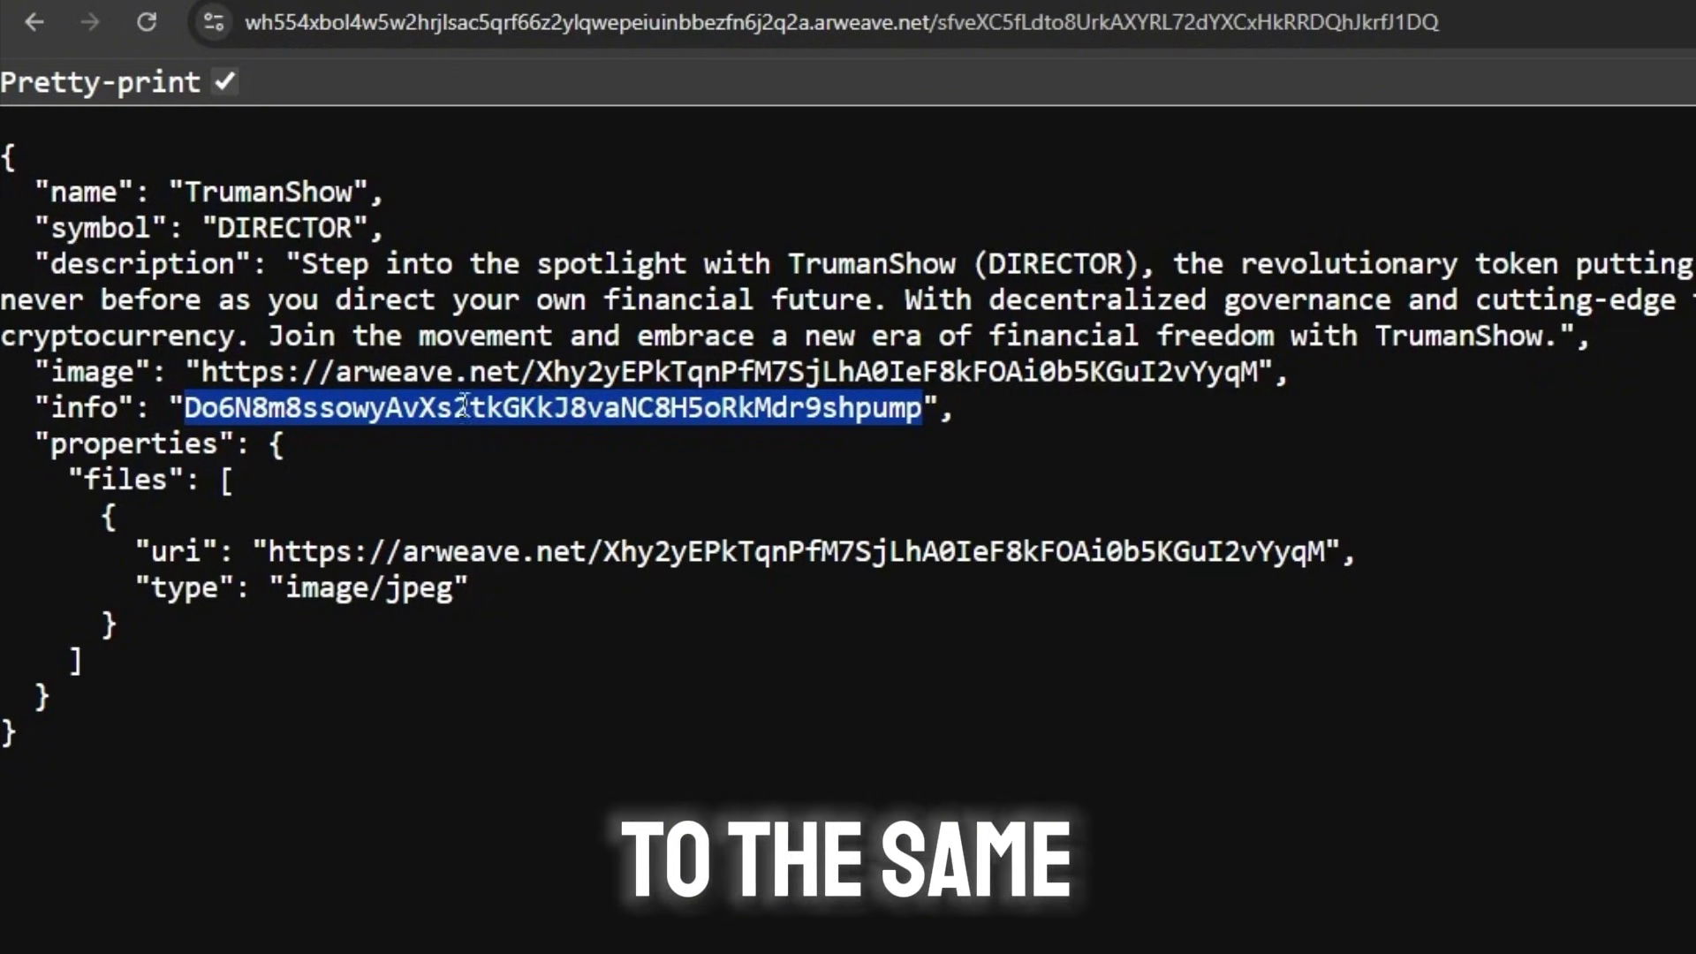
{"action": "left_click", "coordinate": [586, 416]}
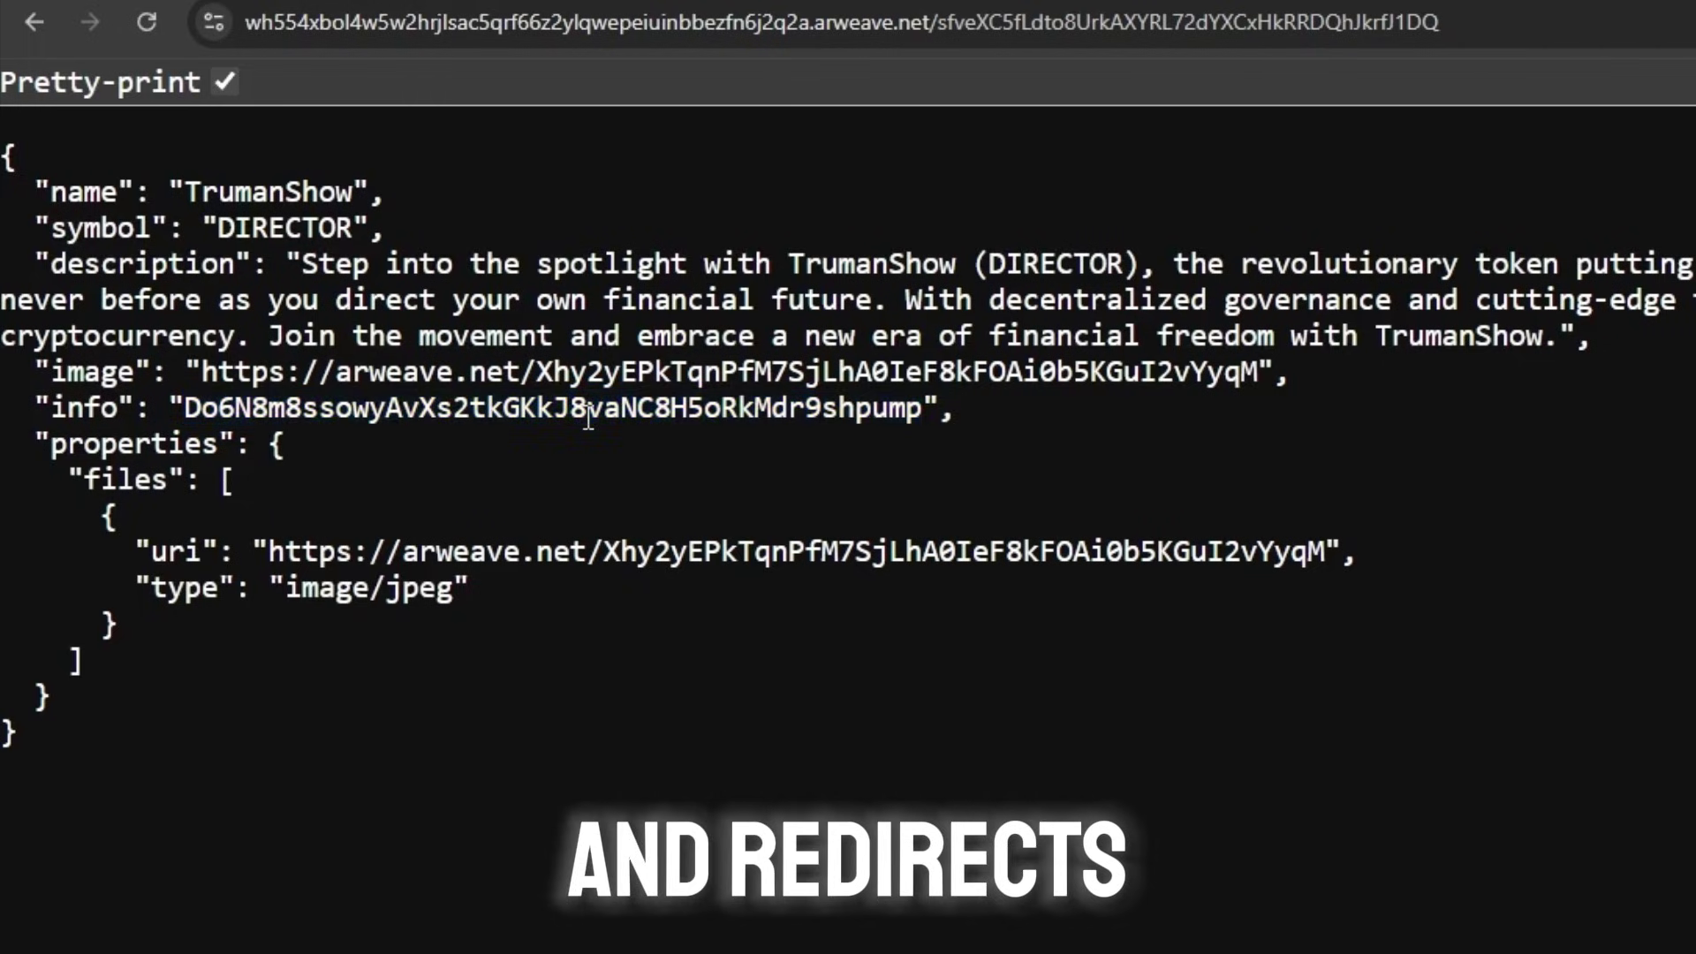
{"action": "left_click_drag", "start_coordinate": [35, 407], "coordinate": [219, 411]}
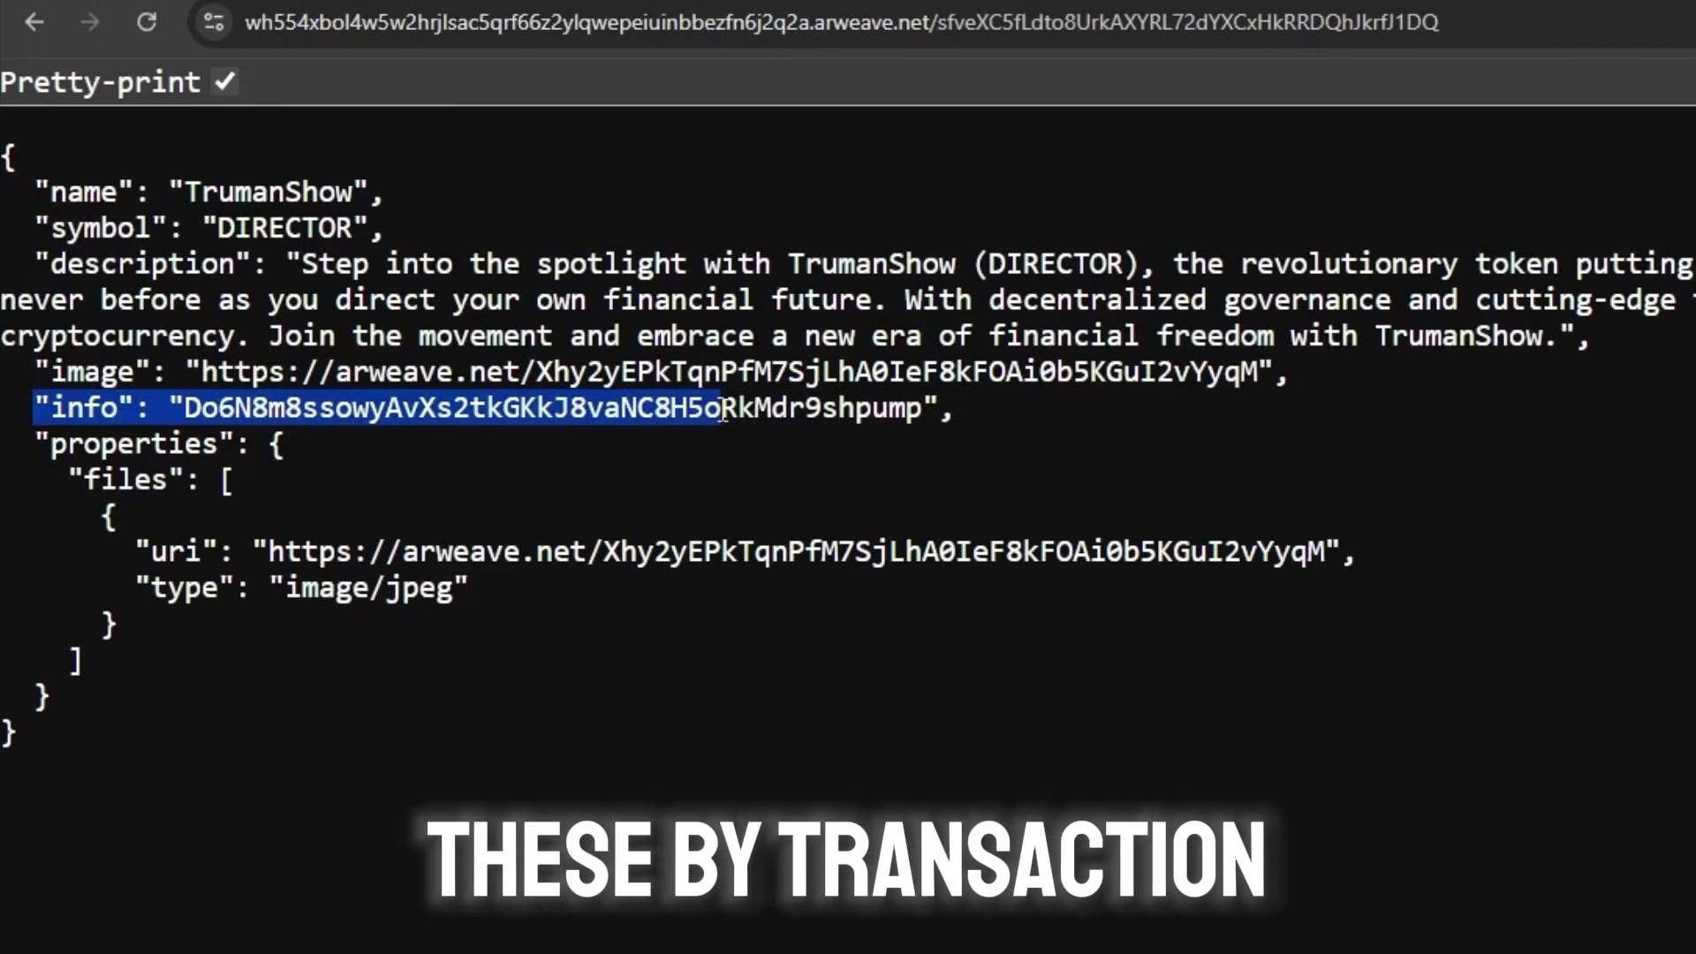
{"action": "left_click_drag", "start_coordinate": [916, 402], "coordinate": [932, 407]}
{"action": "left_click", "coordinate": [775, 416]}
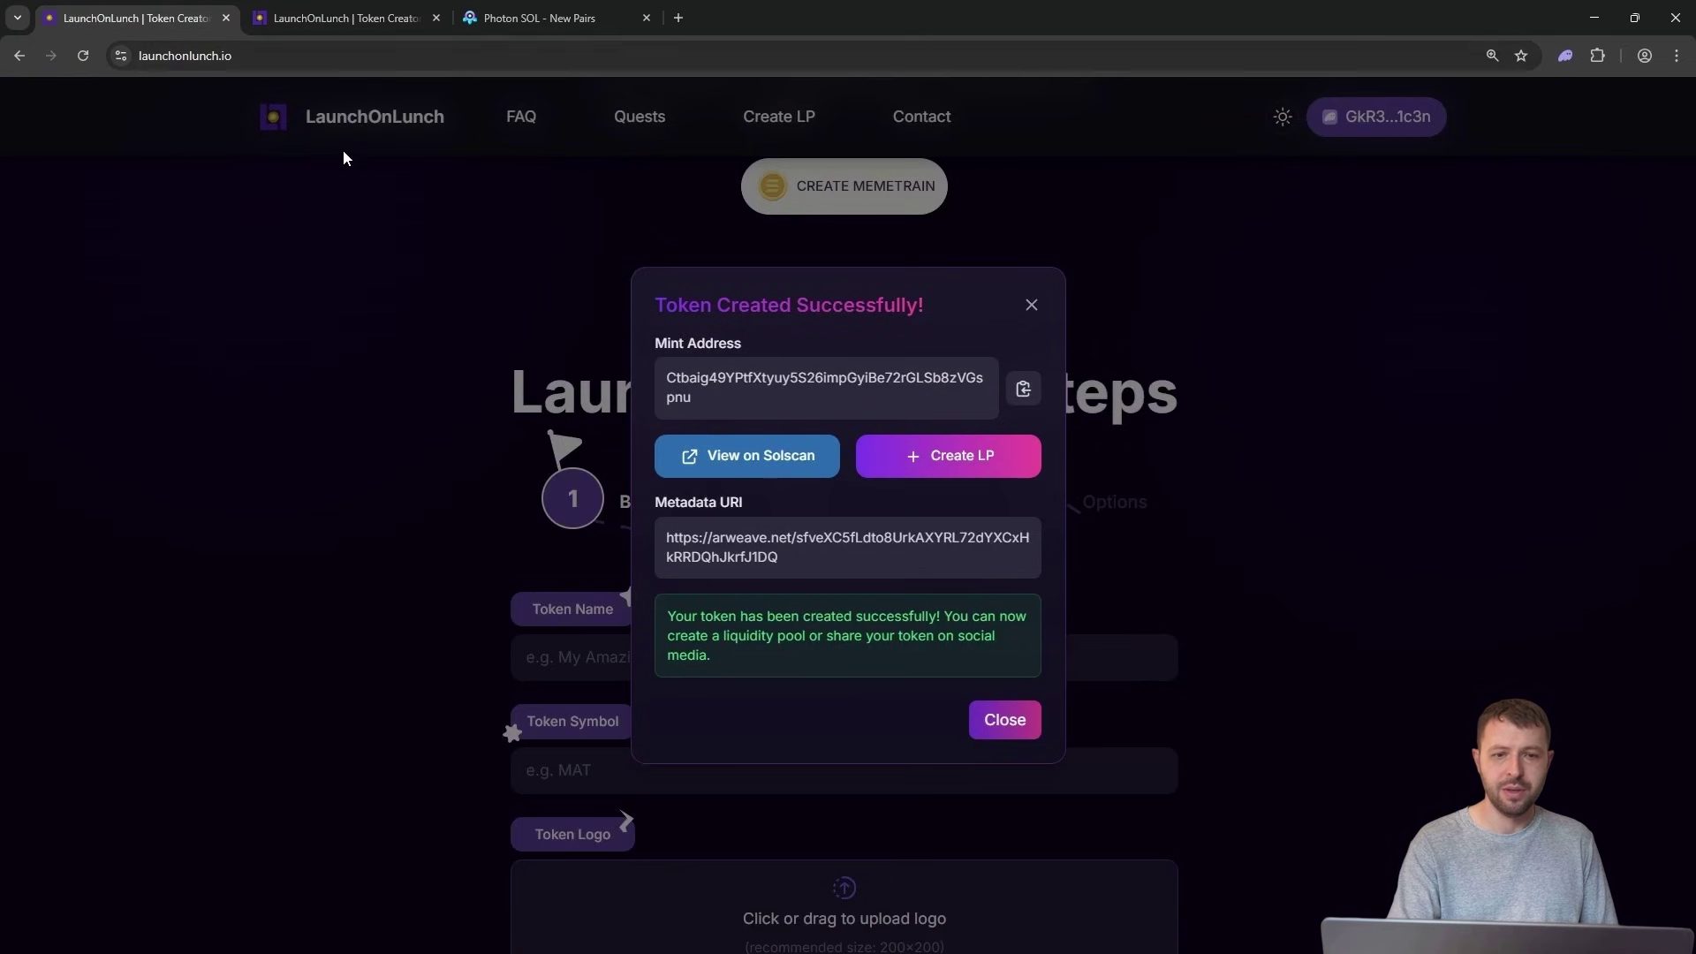
- Copy the mint address from the success dialog and bring up Photon's New Pairs list
{"action": "left_click", "coordinate": [1030, 393]}
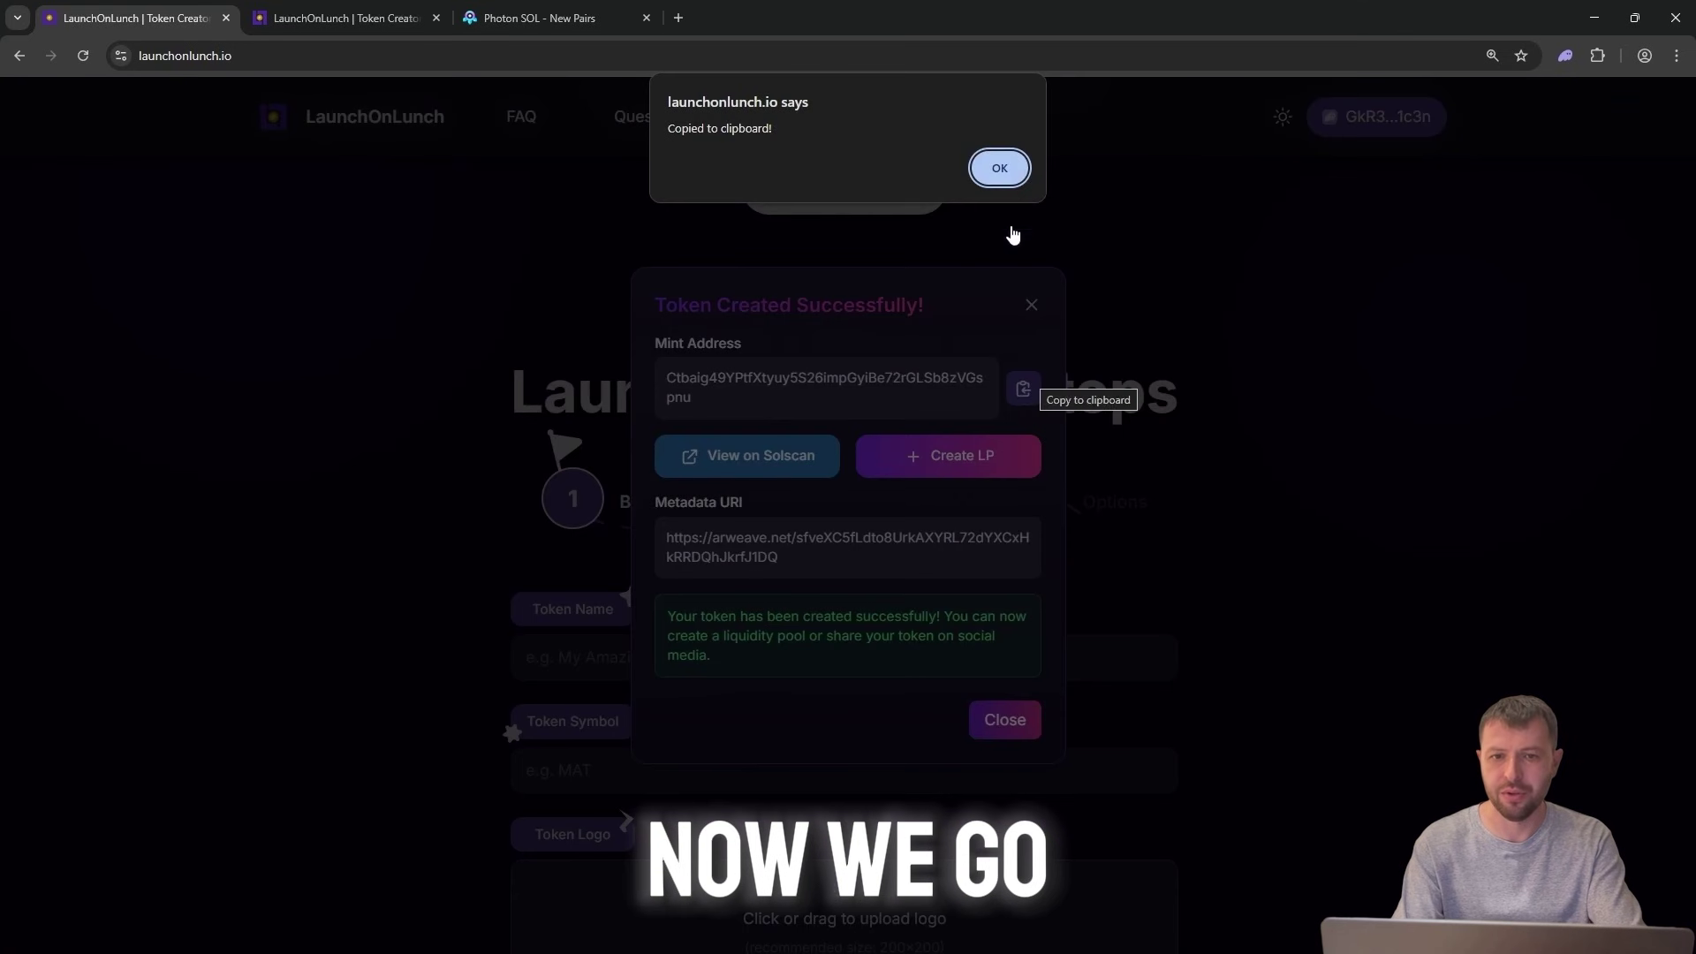
{"action": "left_click", "coordinate": [995, 167]}
{"action": "left_click", "coordinate": [558, 17]}
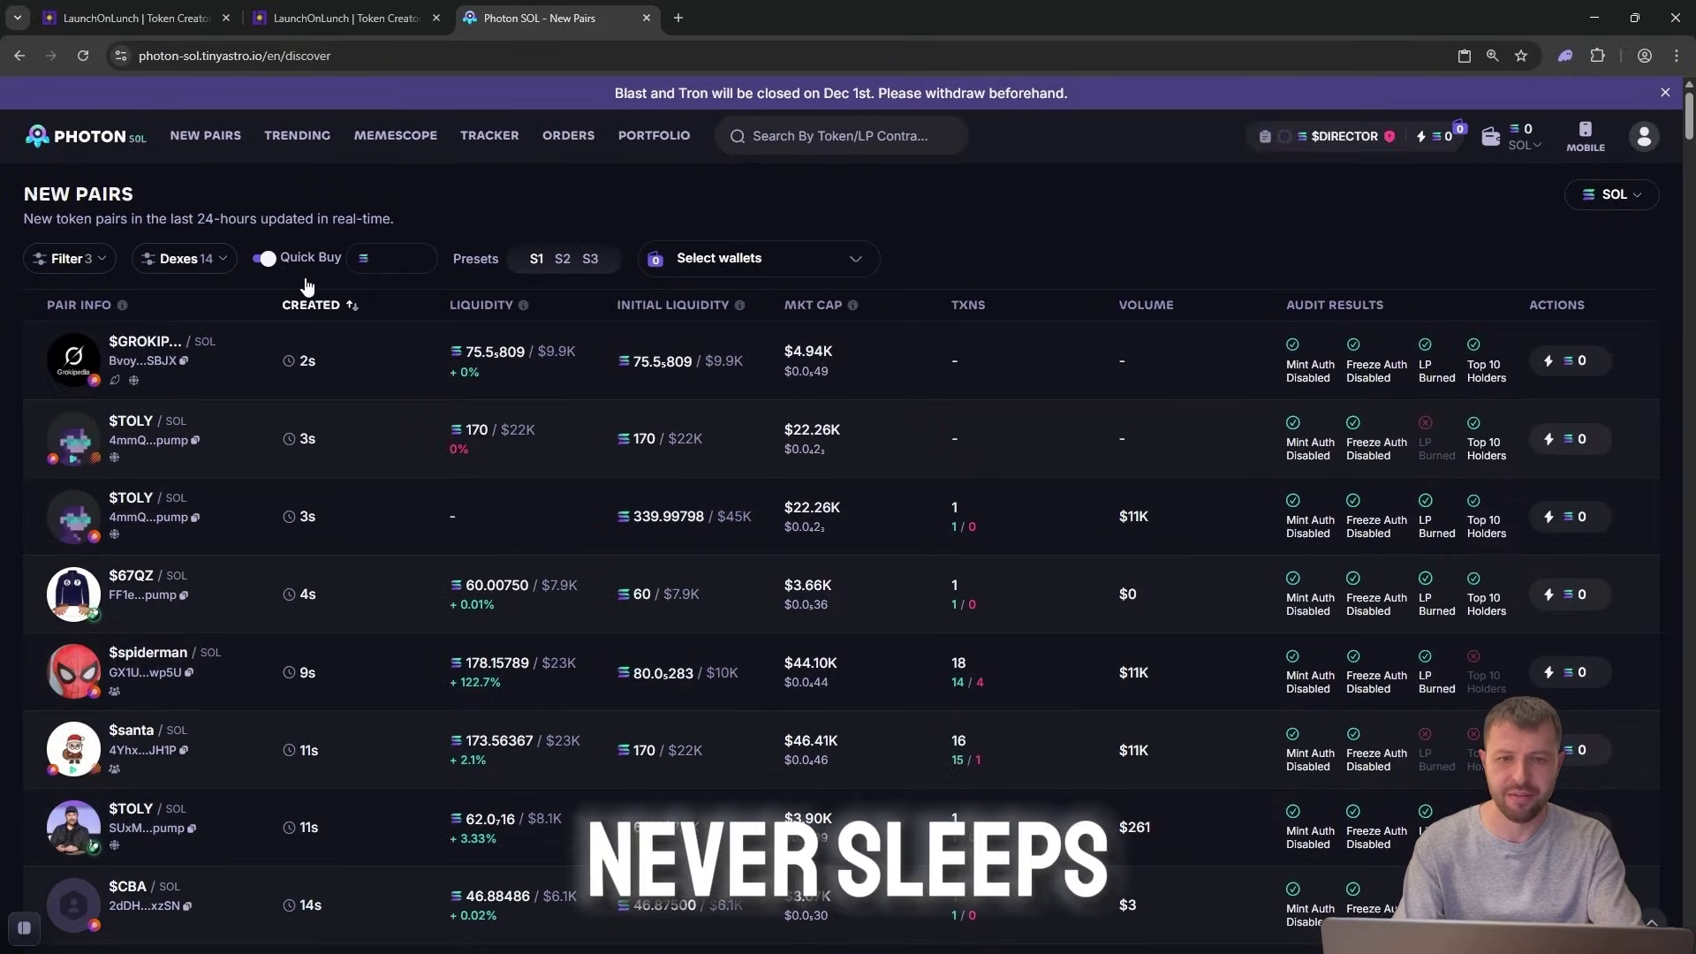
- Load the DIRECTOR pair page by pasting the mint address after /lp/ in a New Pairs URL
{"action": "left_click", "coordinate": [247, 359]}
{"action": "left_click_drag", "start_coordinate": [331, 54], "coordinate": [861, 54]}
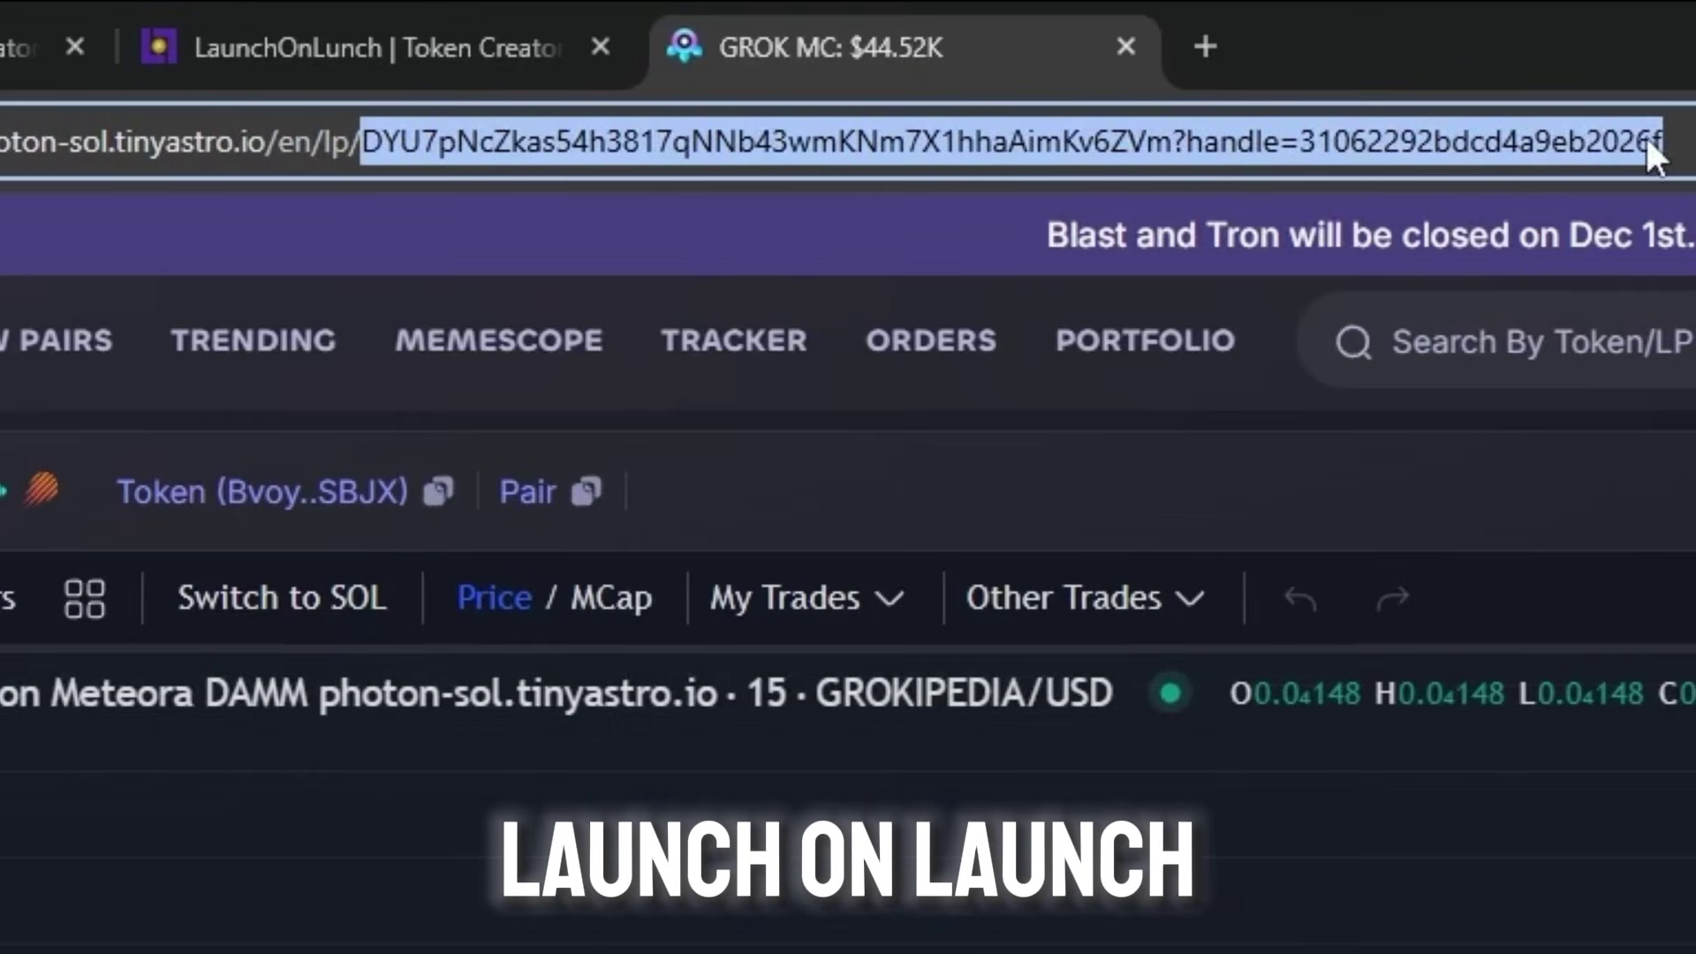
{"action": "key", "text": "ctrl+v"}
{"action": "left_click", "coordinate": [1076, 232]}
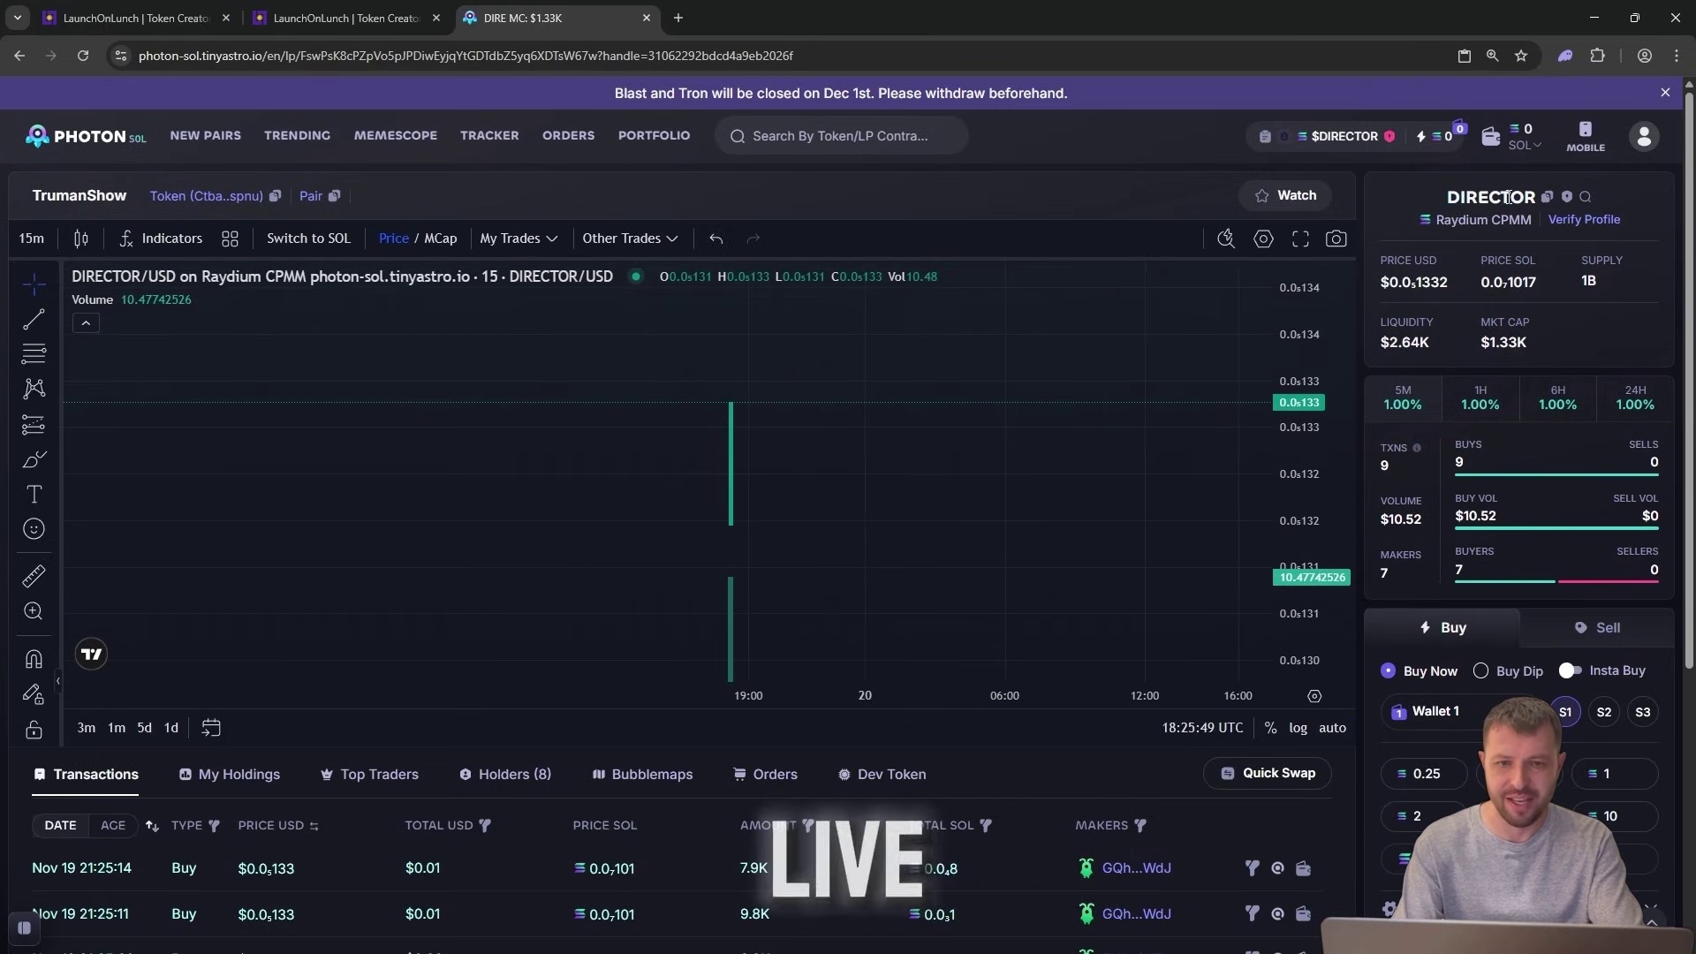
{"action": "scroll", "coordinate": [783, 758], "scroll_direction": "down", "scroll_amount": 2}
{"action": "scroll", "coordinate": [783, 758], "scroll_direction": "down", "scroll_amount": 1}
{"action": "scroll", "coordinate": [452, 815], "scroll_direction": "down", "scroll_amount": 1}
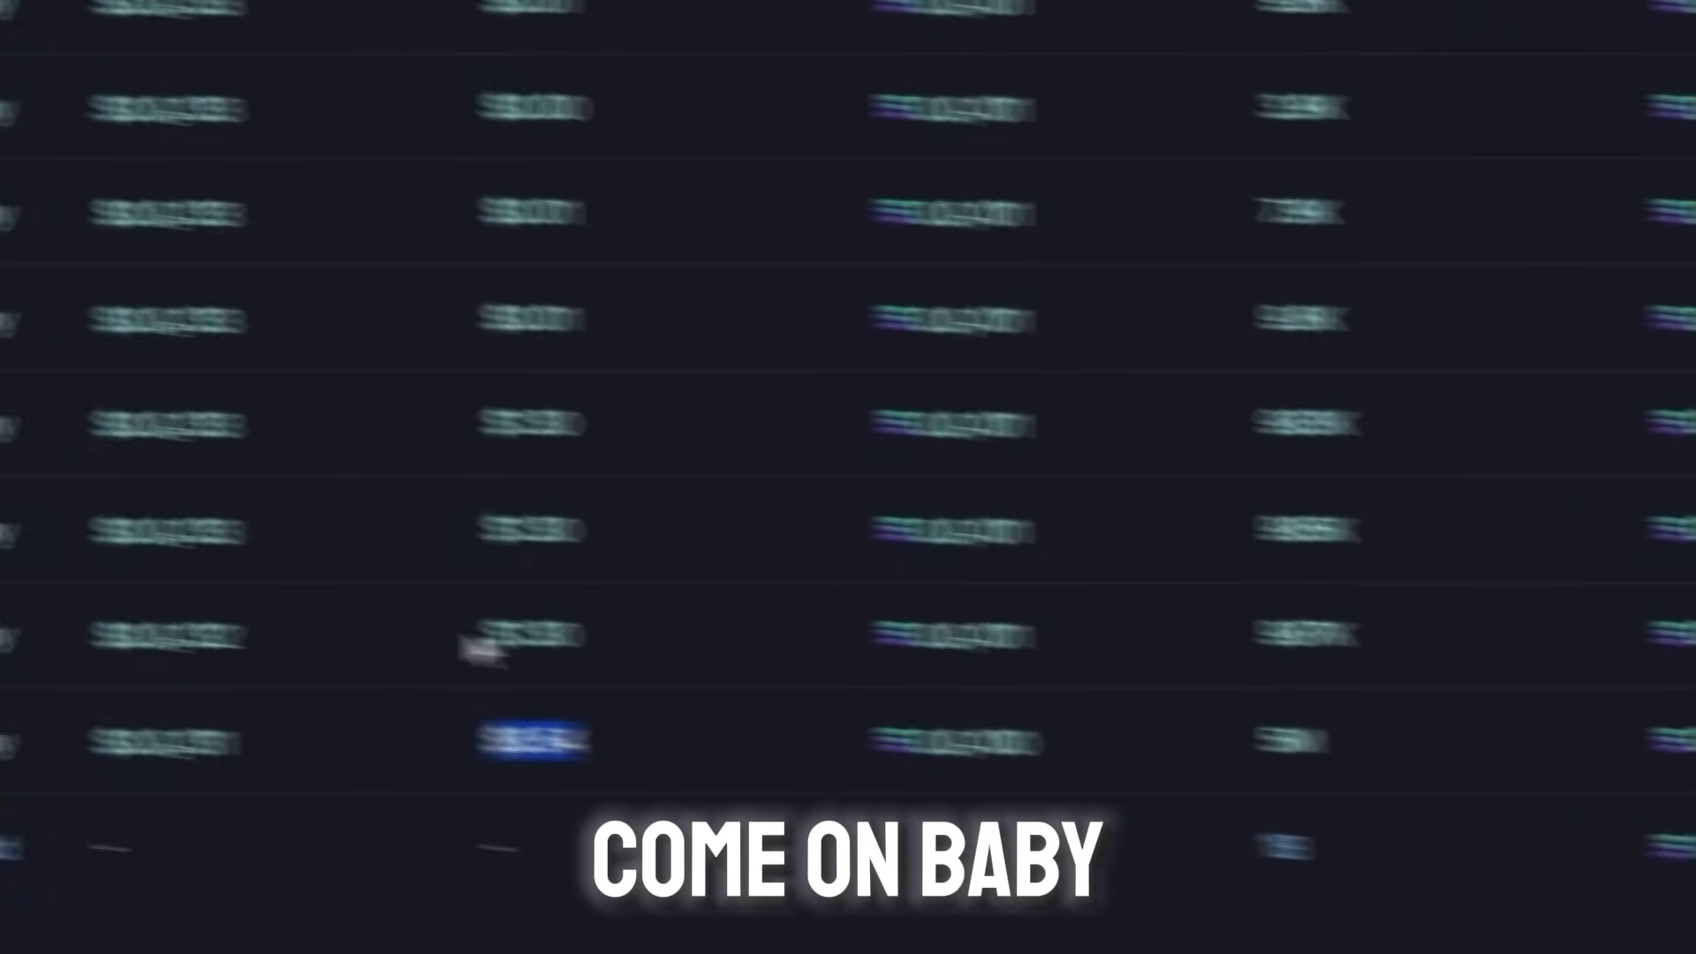
- Inspect the $6.48 buy and chart price scale, glance at DexScreener, then return to Photon
{"action": "double_click", "coordinate": [447, 455]}
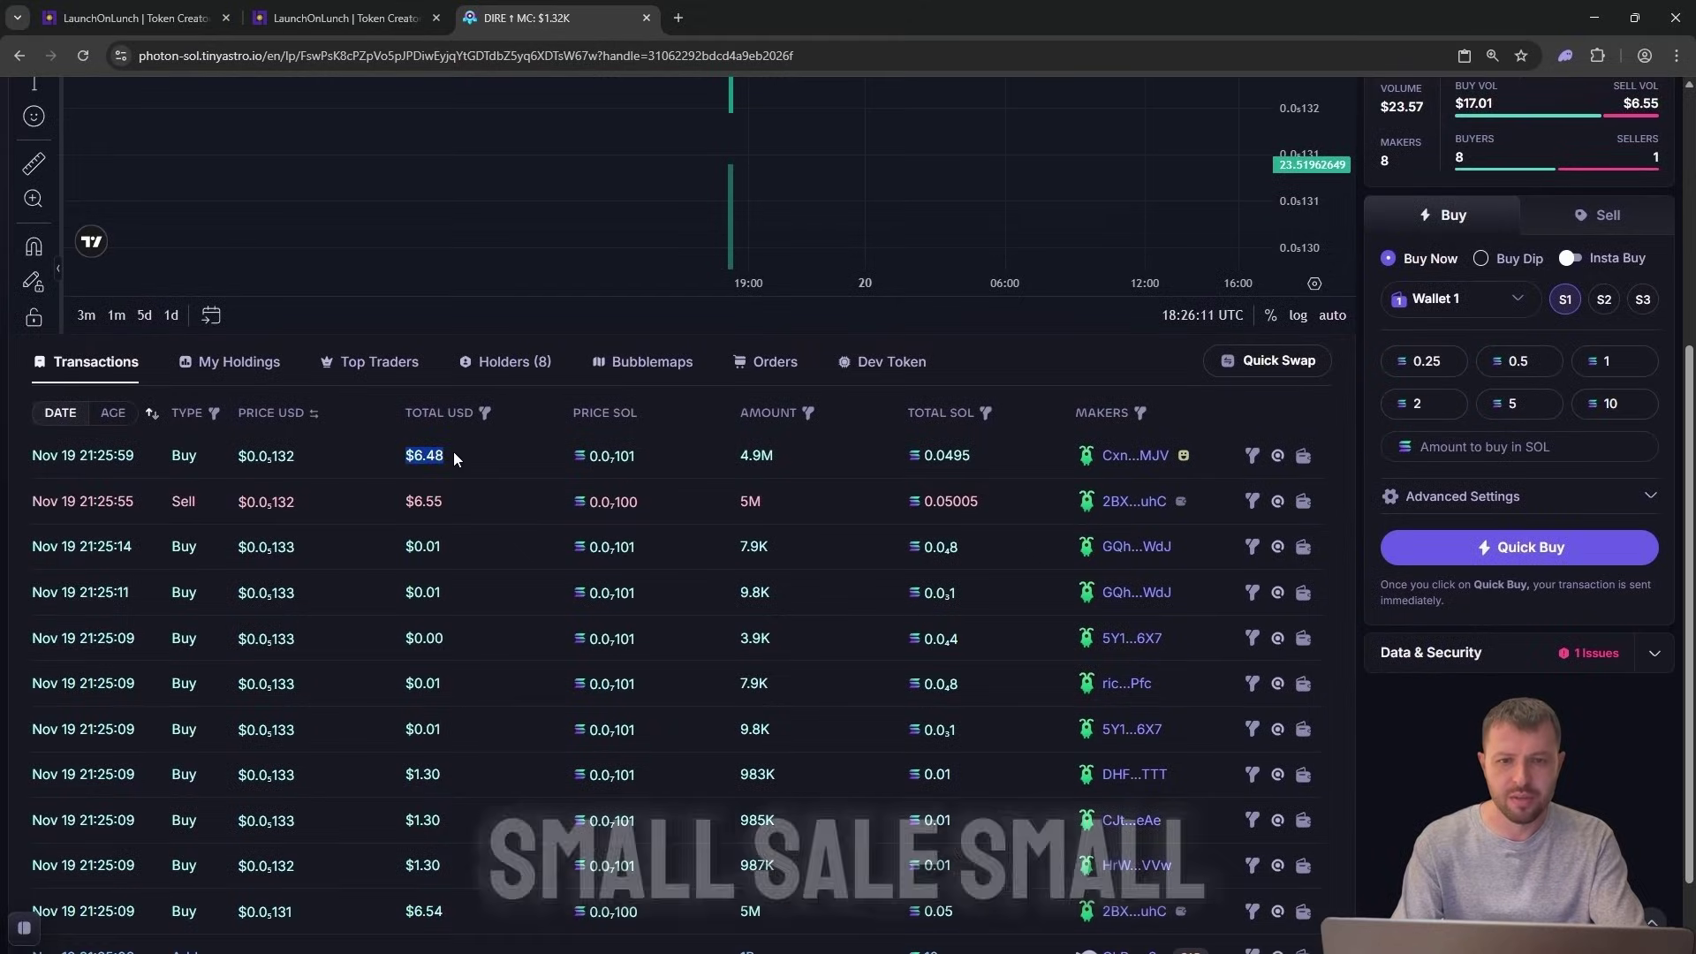
{"action": "left_click", "coordinate": [453, 454]}
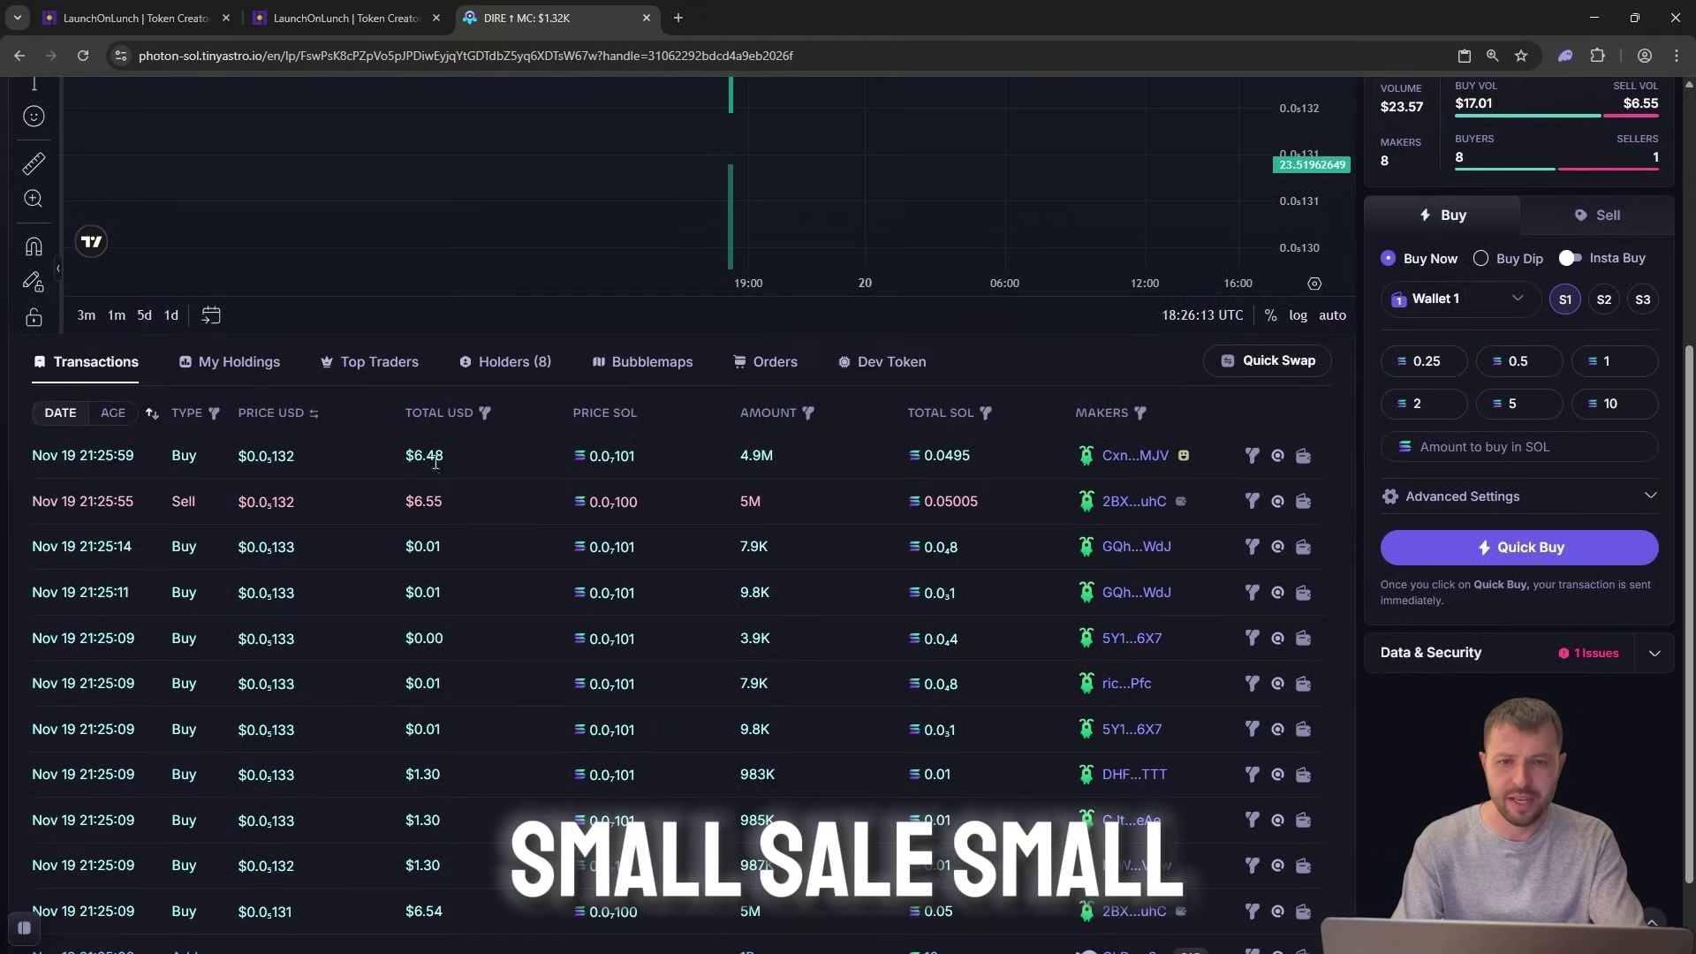
{"action": "scroll", "coordinate": [1281, 816], "scroll_direction": "up", "scroll_amount": 3}
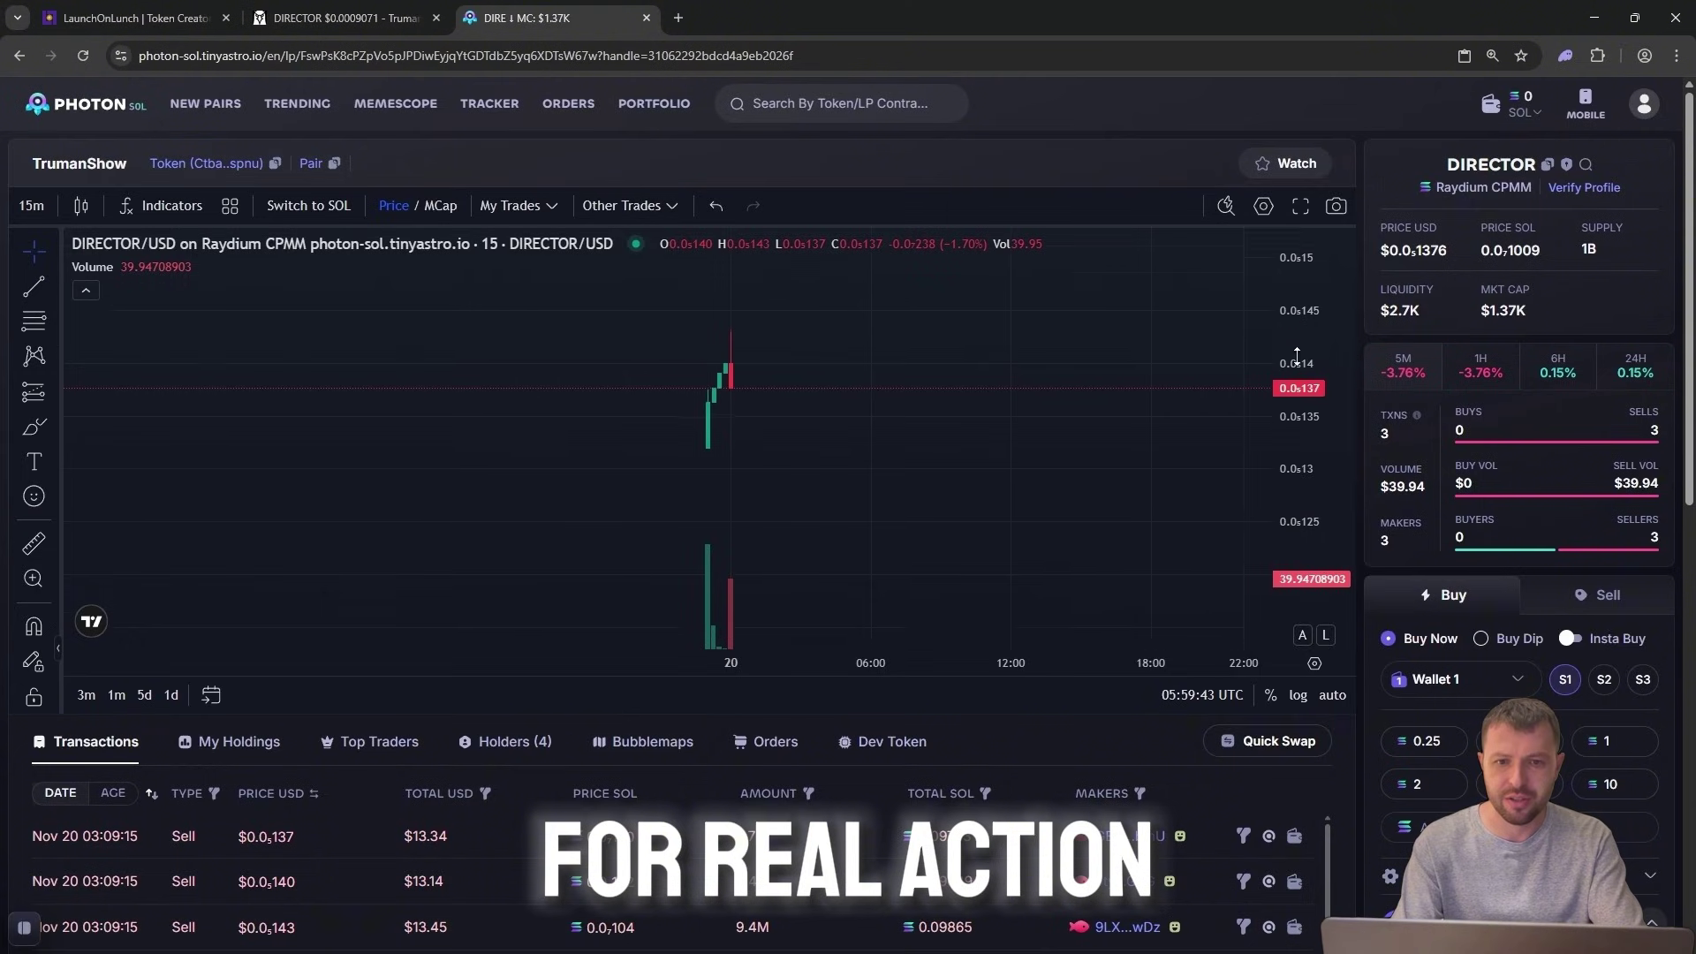
{"action": "mouse_move", "coordinate": [1295, 355]}
{"action": "left_mouse_down"}
{"action": "mouse_move", "coordinate": [1116, 457]}
{"action": "mouse_move", "coordinate": [1136, 411]}
{"action": "left_mouse_up"}
{"action": "left_click", "coordinate": [342, 18]}
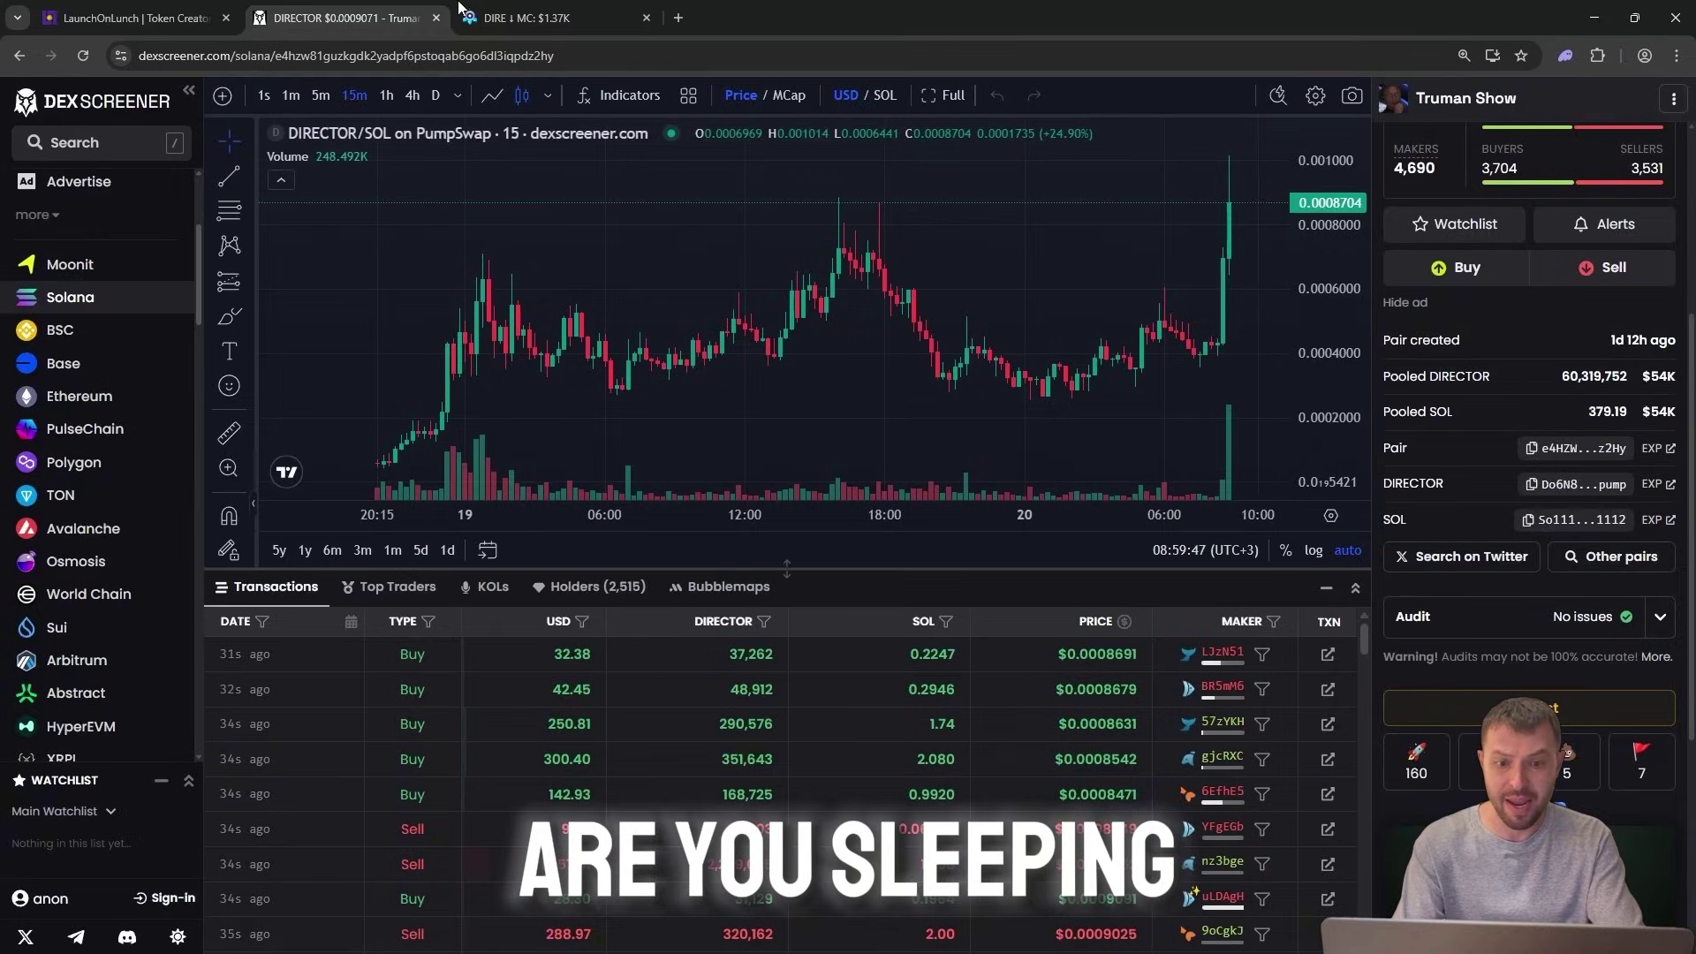
{"action": "left_click", "coordinate": [504, 9]}
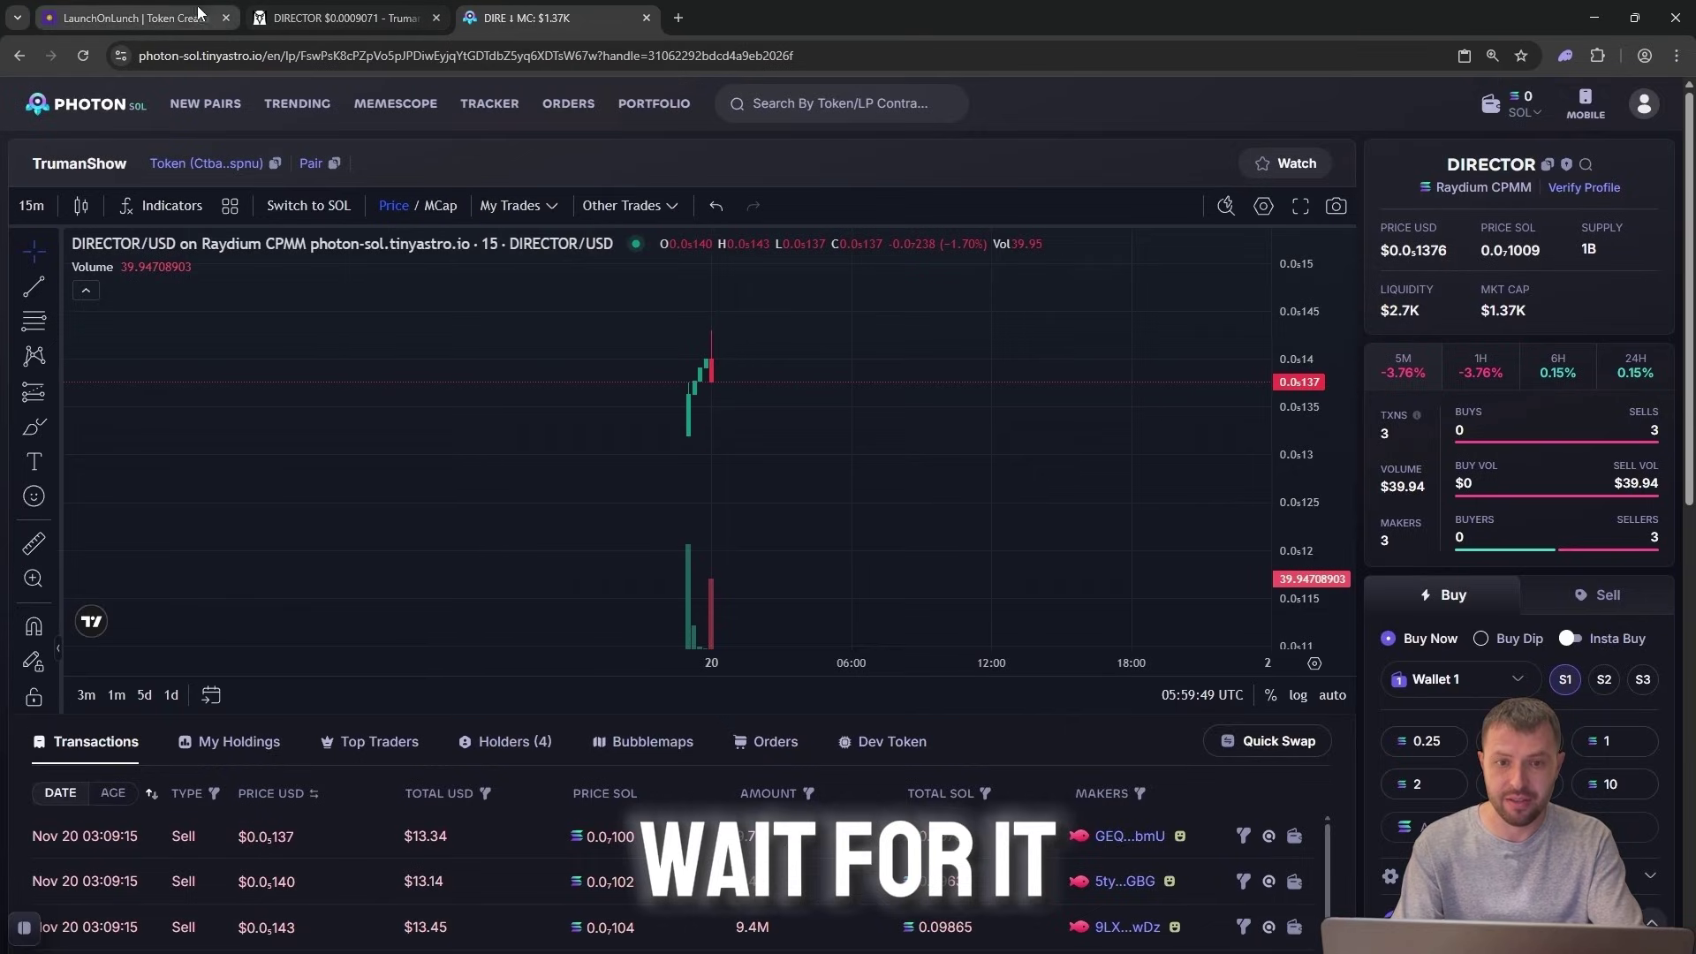
{"action": "scroll", "coordinate": [1347, 825], "scroll_direction": "down", "scroll_amount": 2}
{"action": "scroll", "coordinate": [1206, 765], "scroll_direction": "down", "scroll_amount": 2}
{"action": "scroll", "coordinate": [1206, 765], "scroll_direction": "down", "scroll_amount": 1}
{"action": "scroll", "coordinate": [1084, 747], "scroll_direction": "down", "scroll_amount": 2}
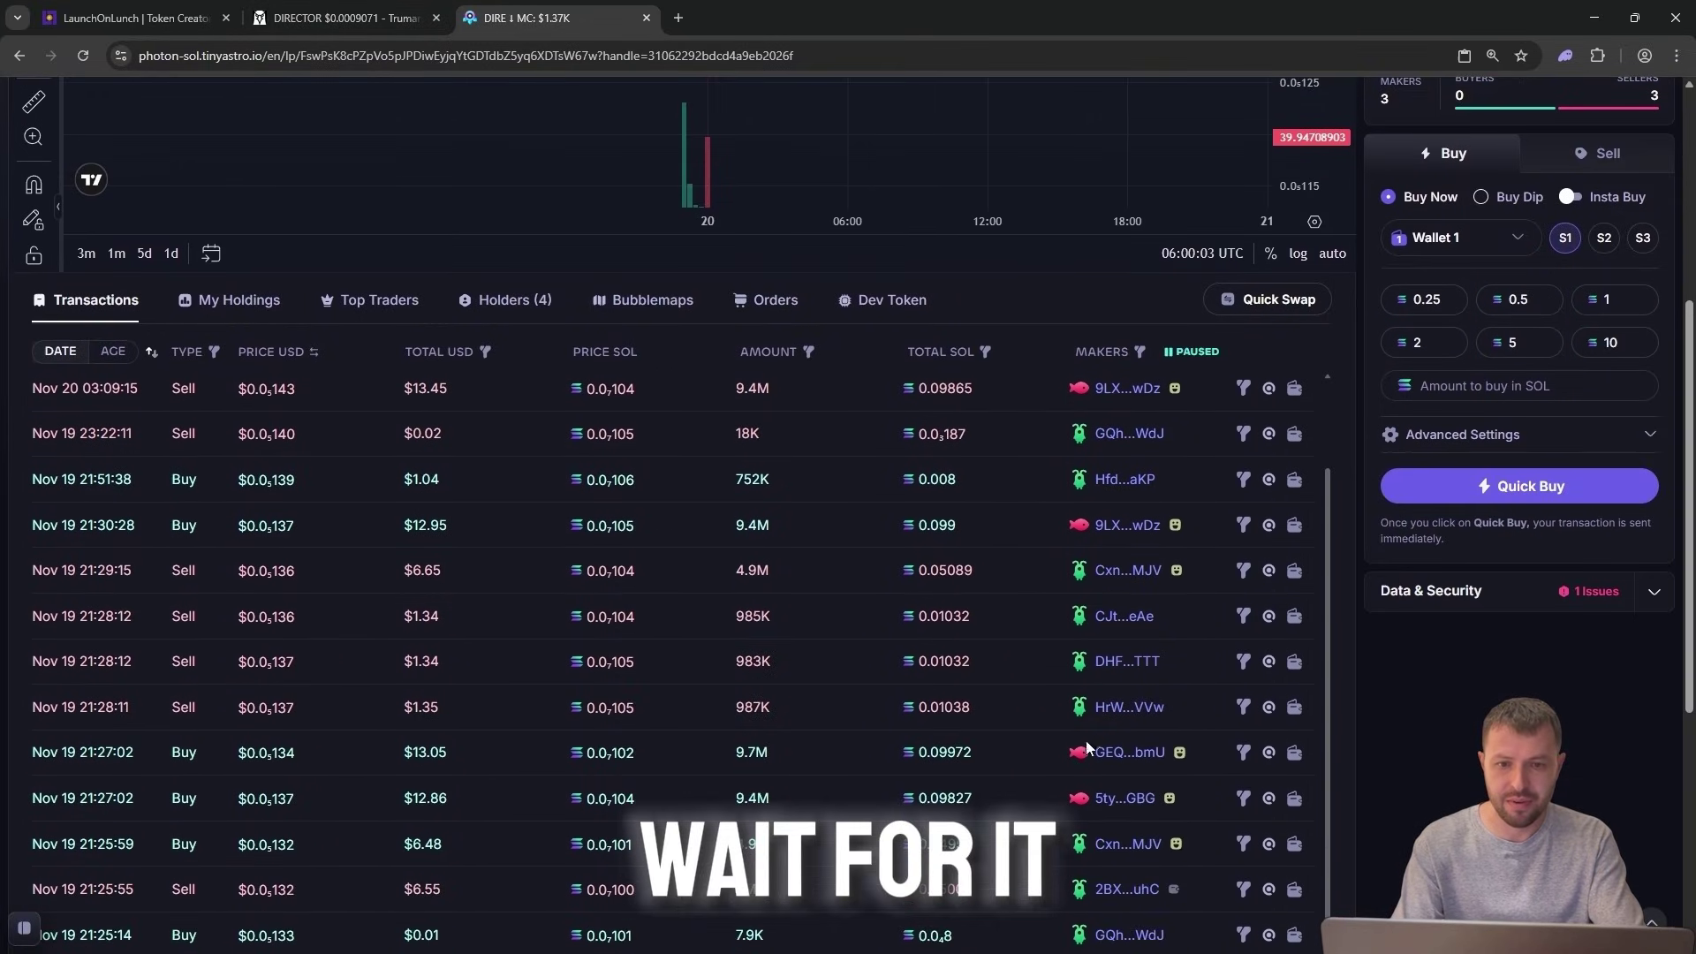
{"action": "scroll", "coordinate": [1086, 741], "scroll_direction": "down", "scroll_amount": 3}
{"action": "scroll", "coordinate": [1081, 745], "scroll_direction": "down", "scroll_amount": 1}
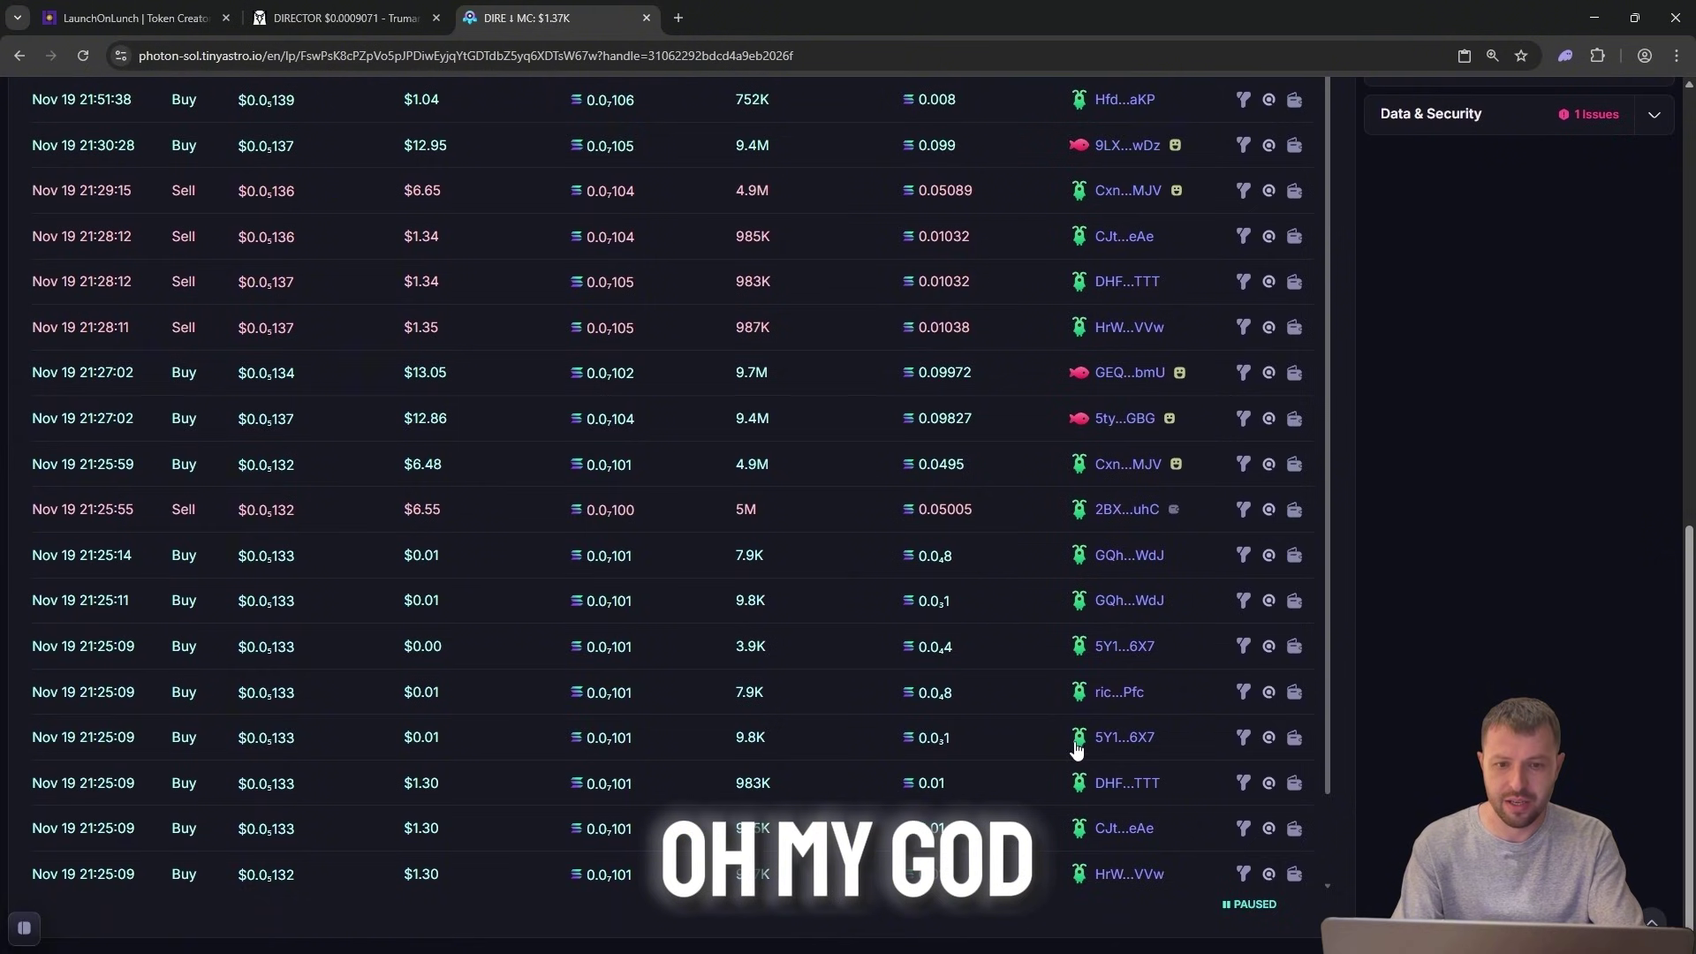
{"action": "scroll", "coordinate": [1076, 750], "scroll_direction": "up", "scroll_amount": 3}
{"action": "scroll", "coordinate": [1075, 749], "scroll_direction": "up", "scroll_amount": 2}
{"action": "scroll", "coordinate": [1076, 749], "scroll_direction": "up", "scroll_amount": 2}
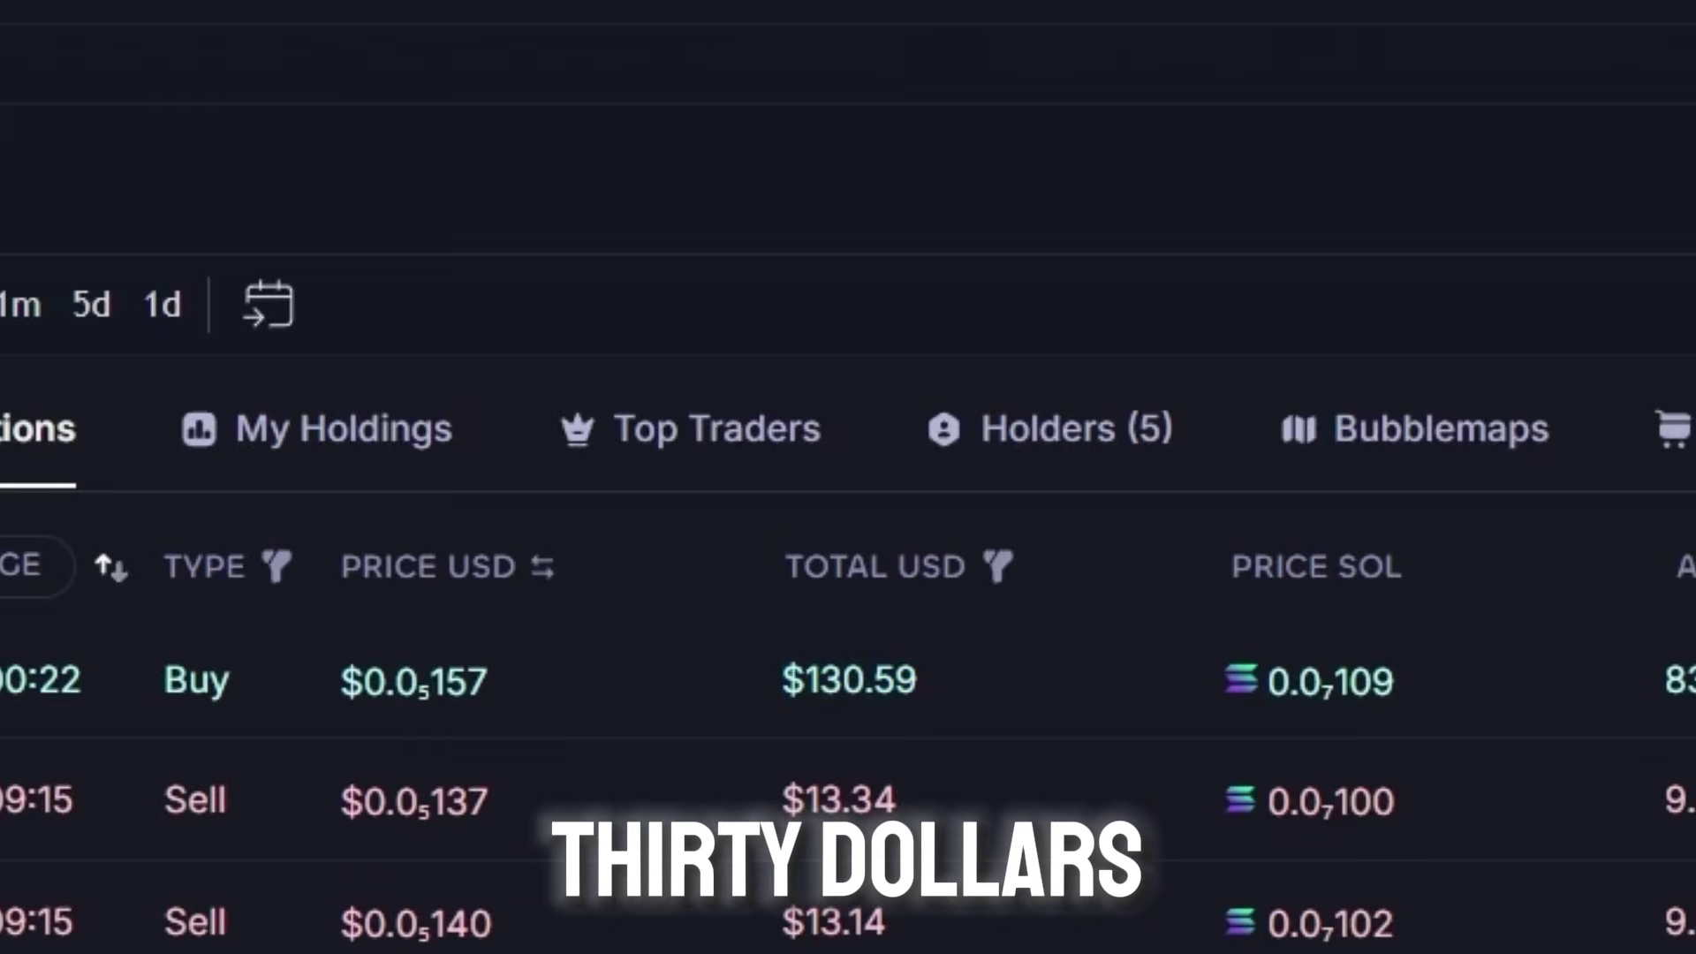
- Highlight incoming buy totals (0.90694 SOL, $130.59, 0.51728 SOL) as new trades arrive
{"action": "left_click_drag", "start_coordinate": [1046, 684], "coordinate": [1244, 681]}
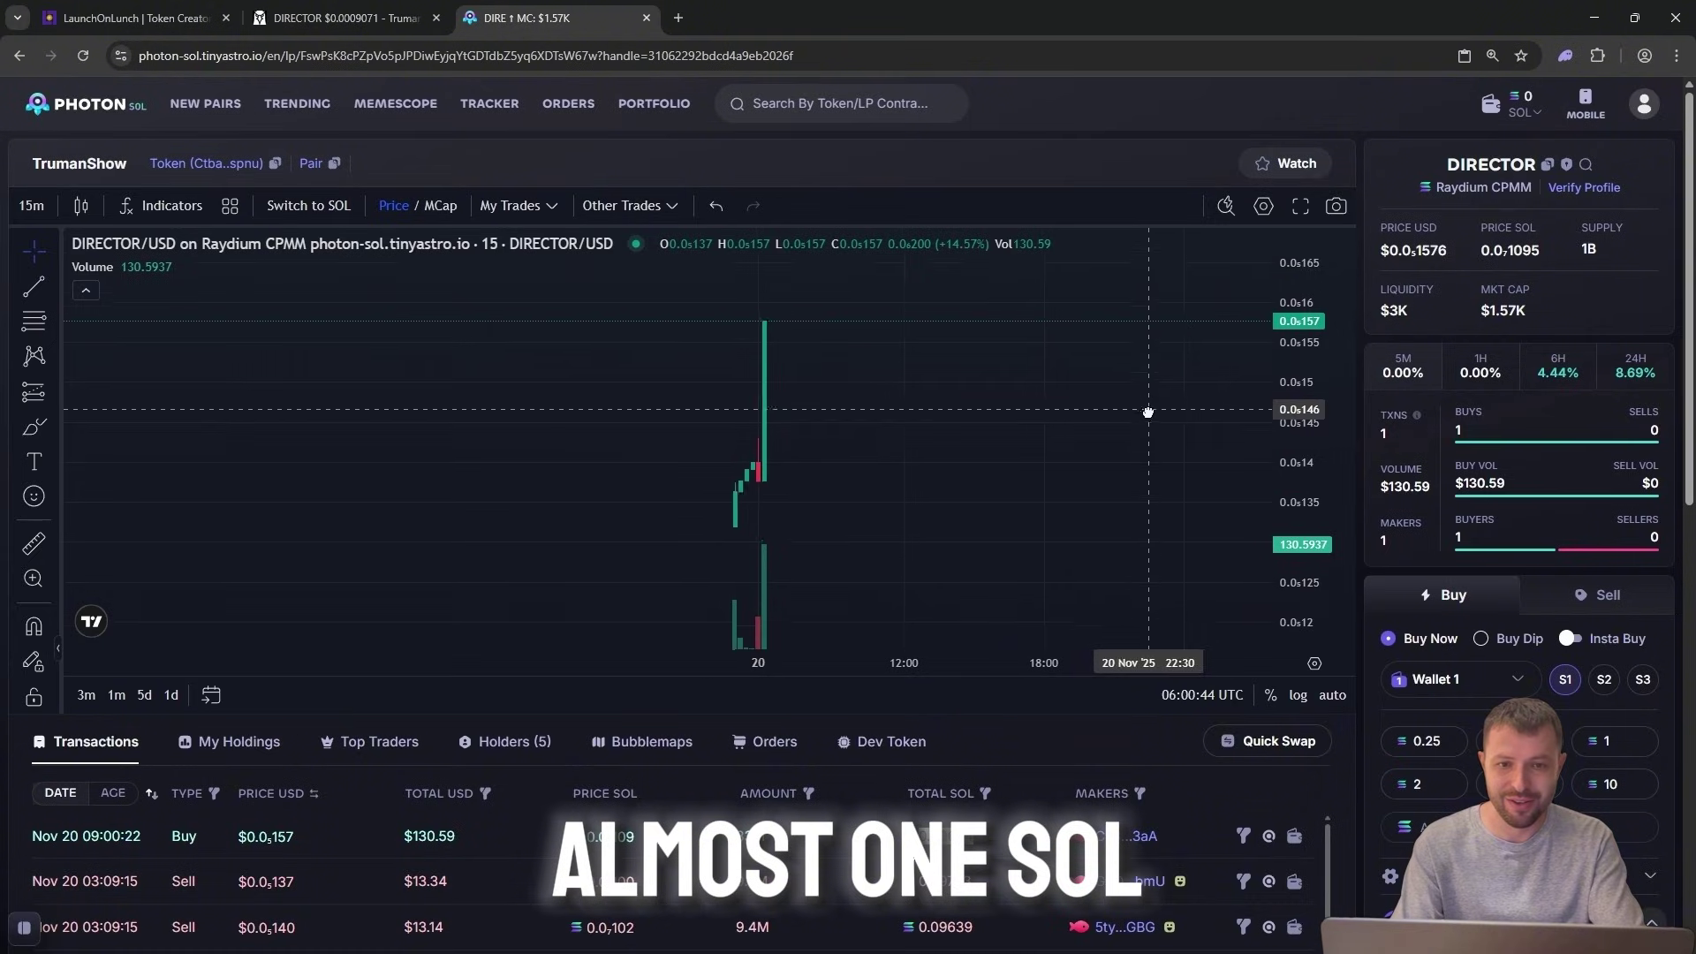
{"action": "double_click", "coordinate": [407, 836]}
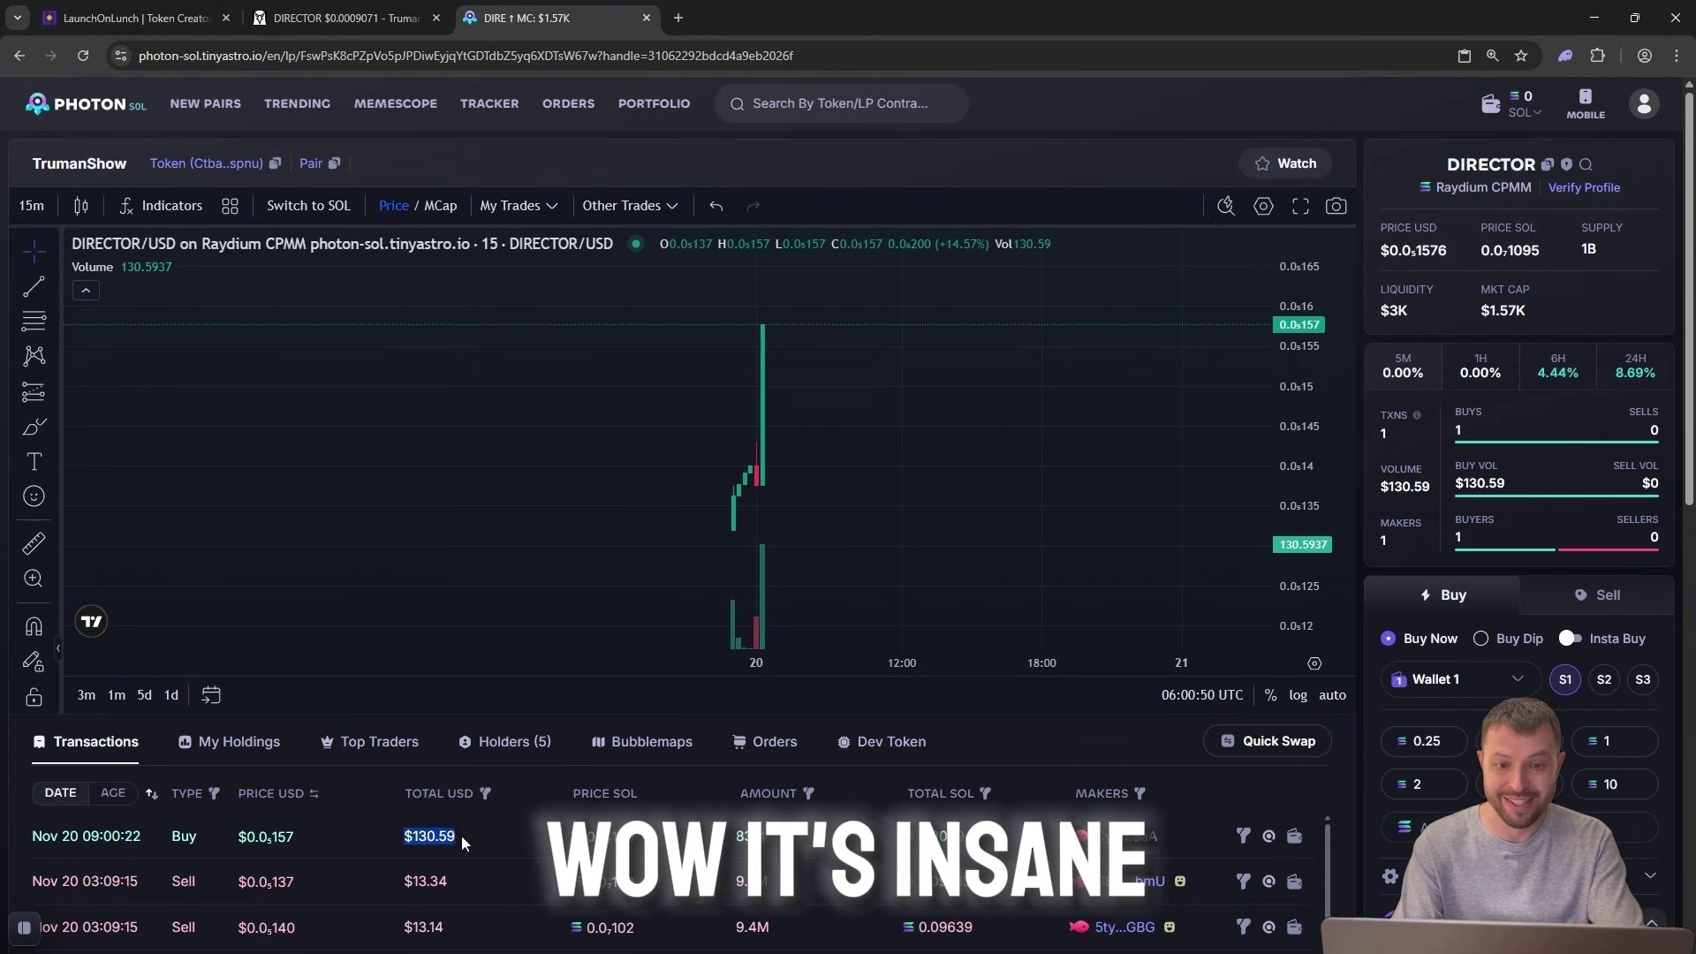
{"action": "left_click", "coordinate": [886, 831]}
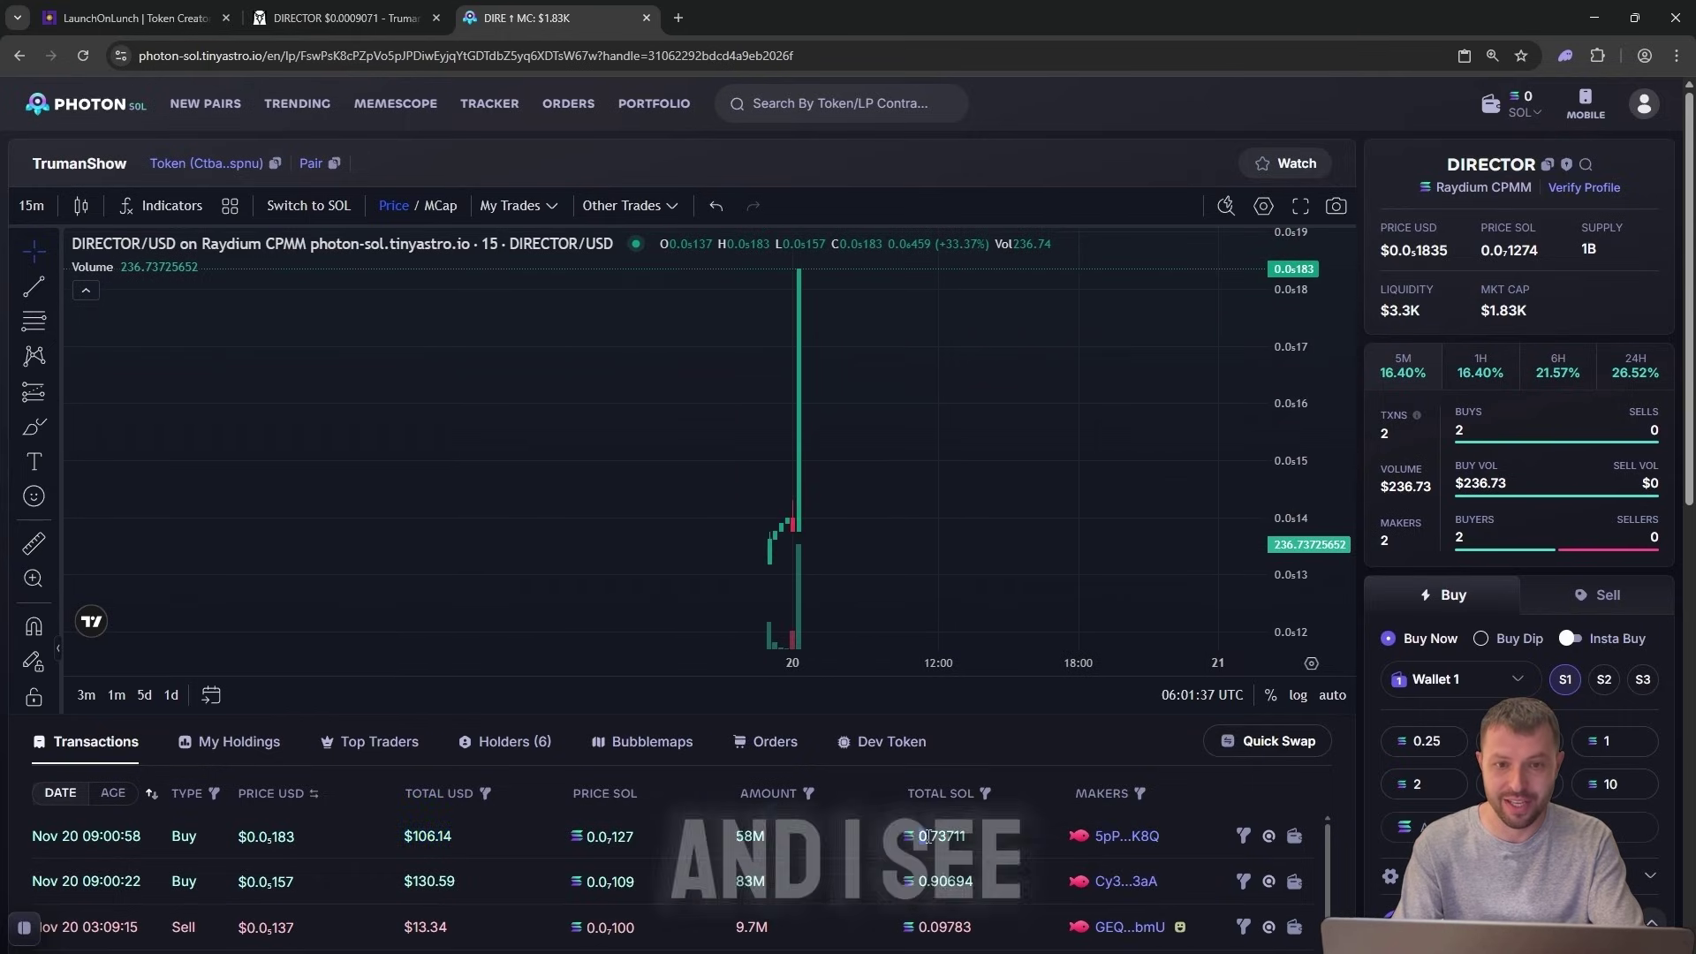
{"action": "scroll", "coordinate": [474, 891], "scroll_direction": "down", "scroll_amount": 1}
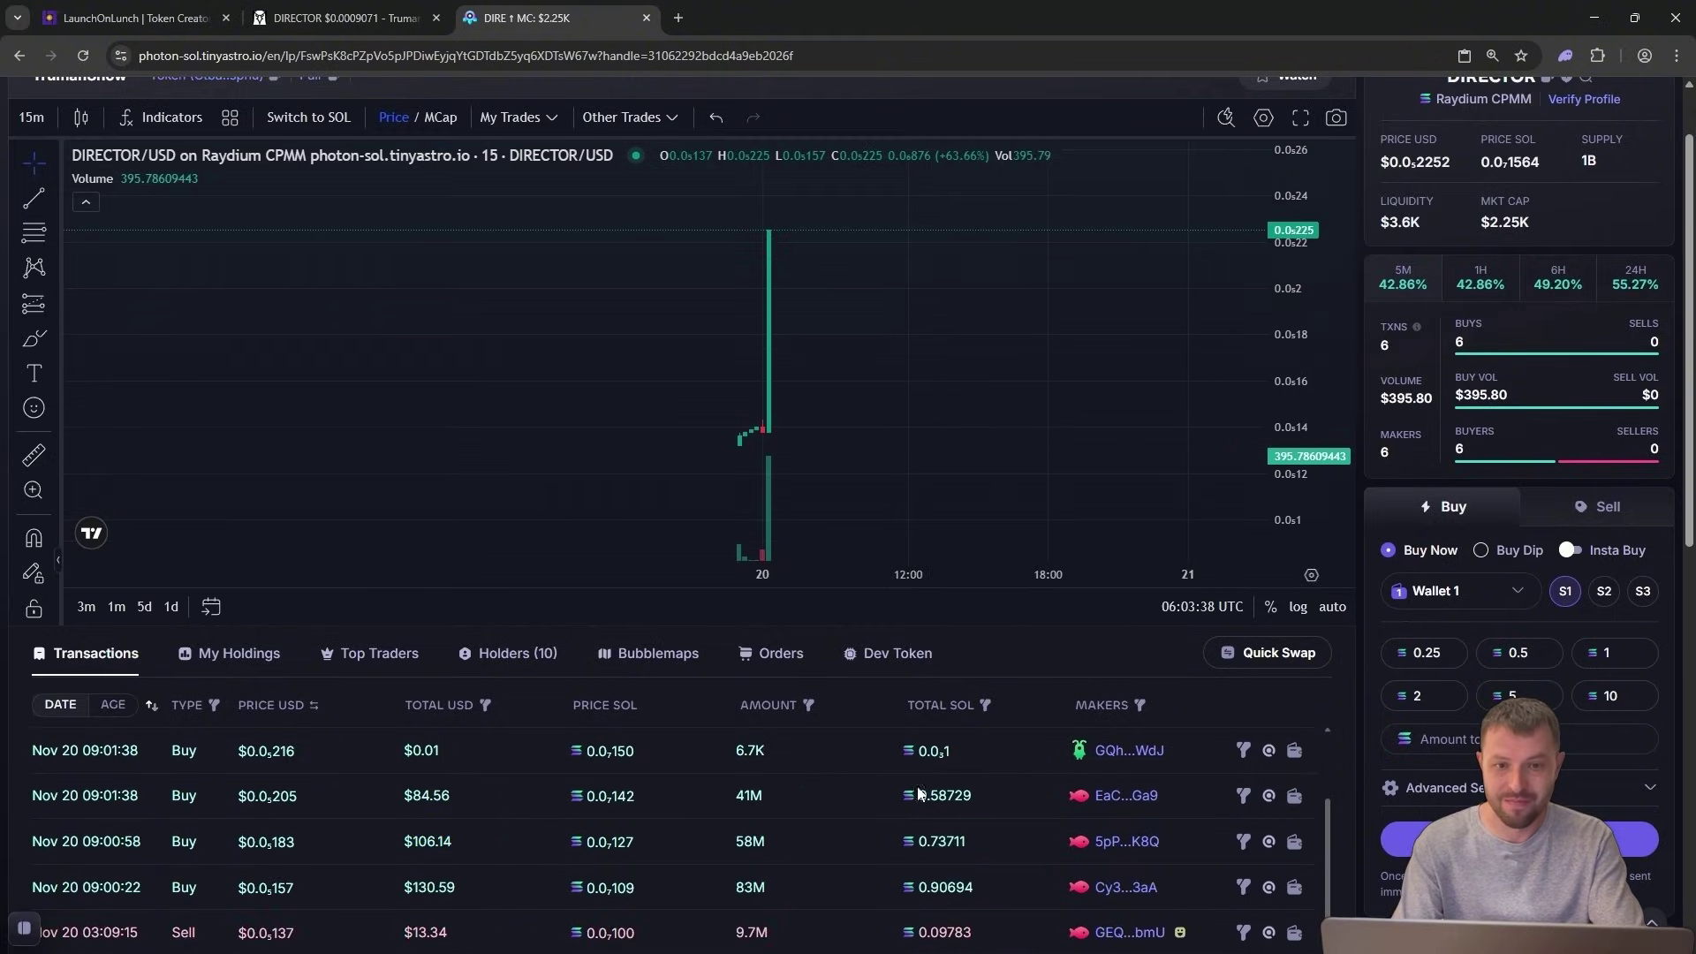
{"action": "double_click", "coordinate": [944, 748]}
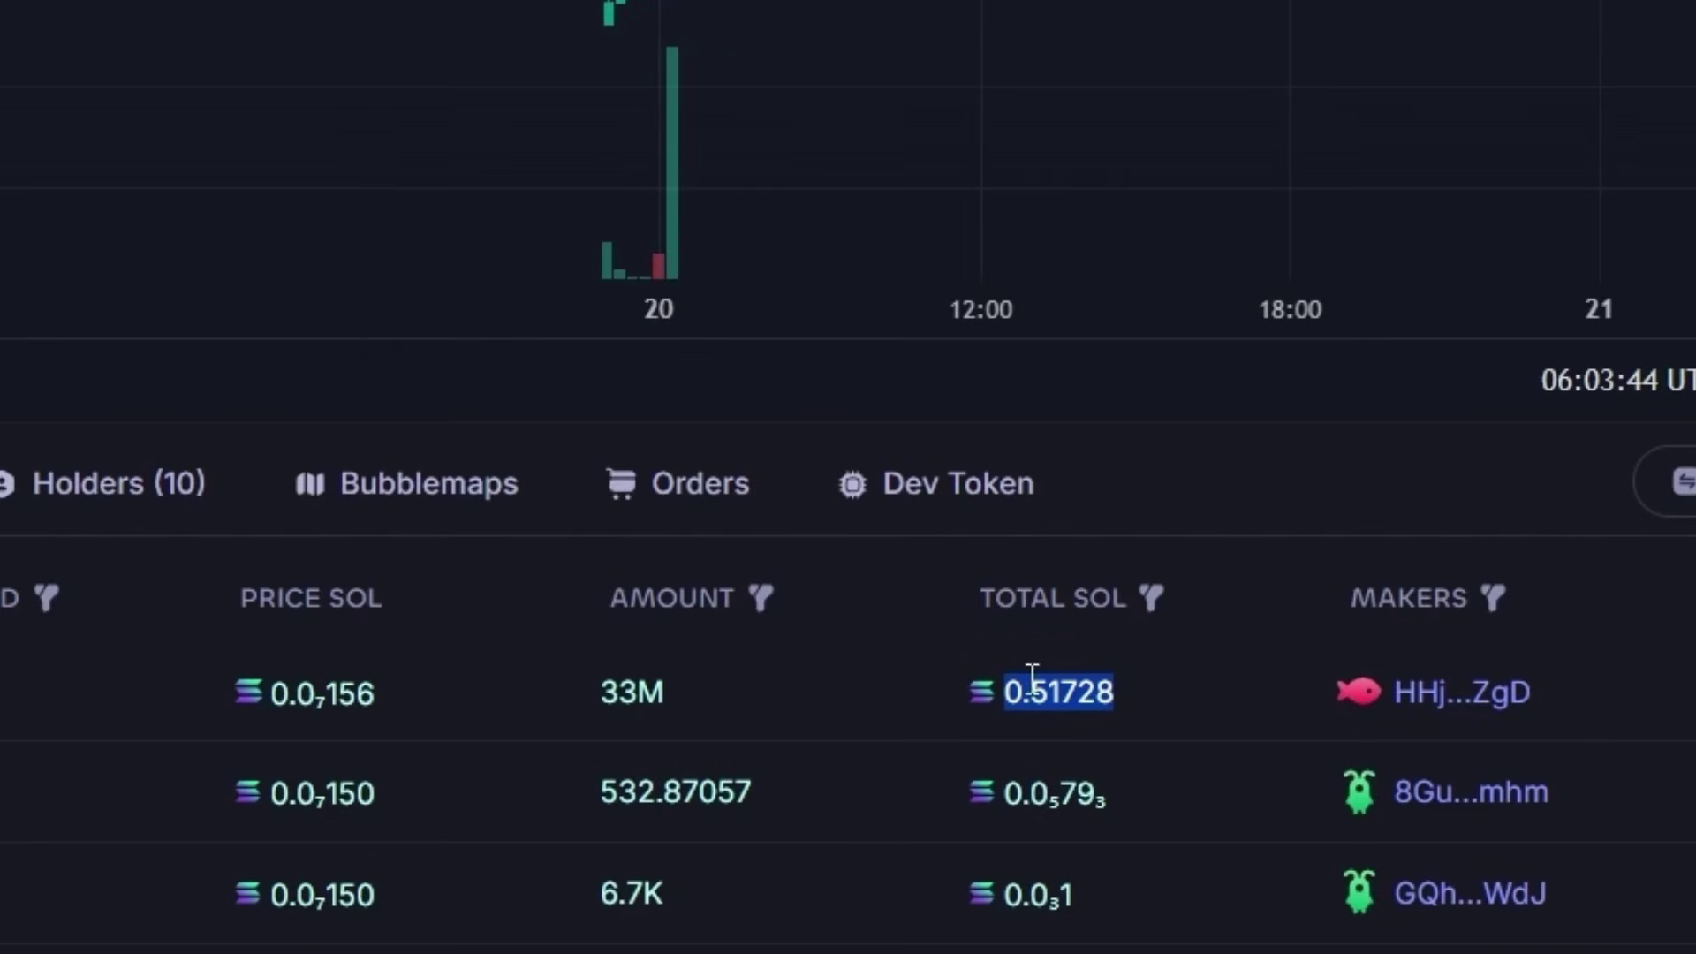
{"action": "scroll", "coordinate": [849, 795], "scroll_direction": "down", "scroll_amount": 1}
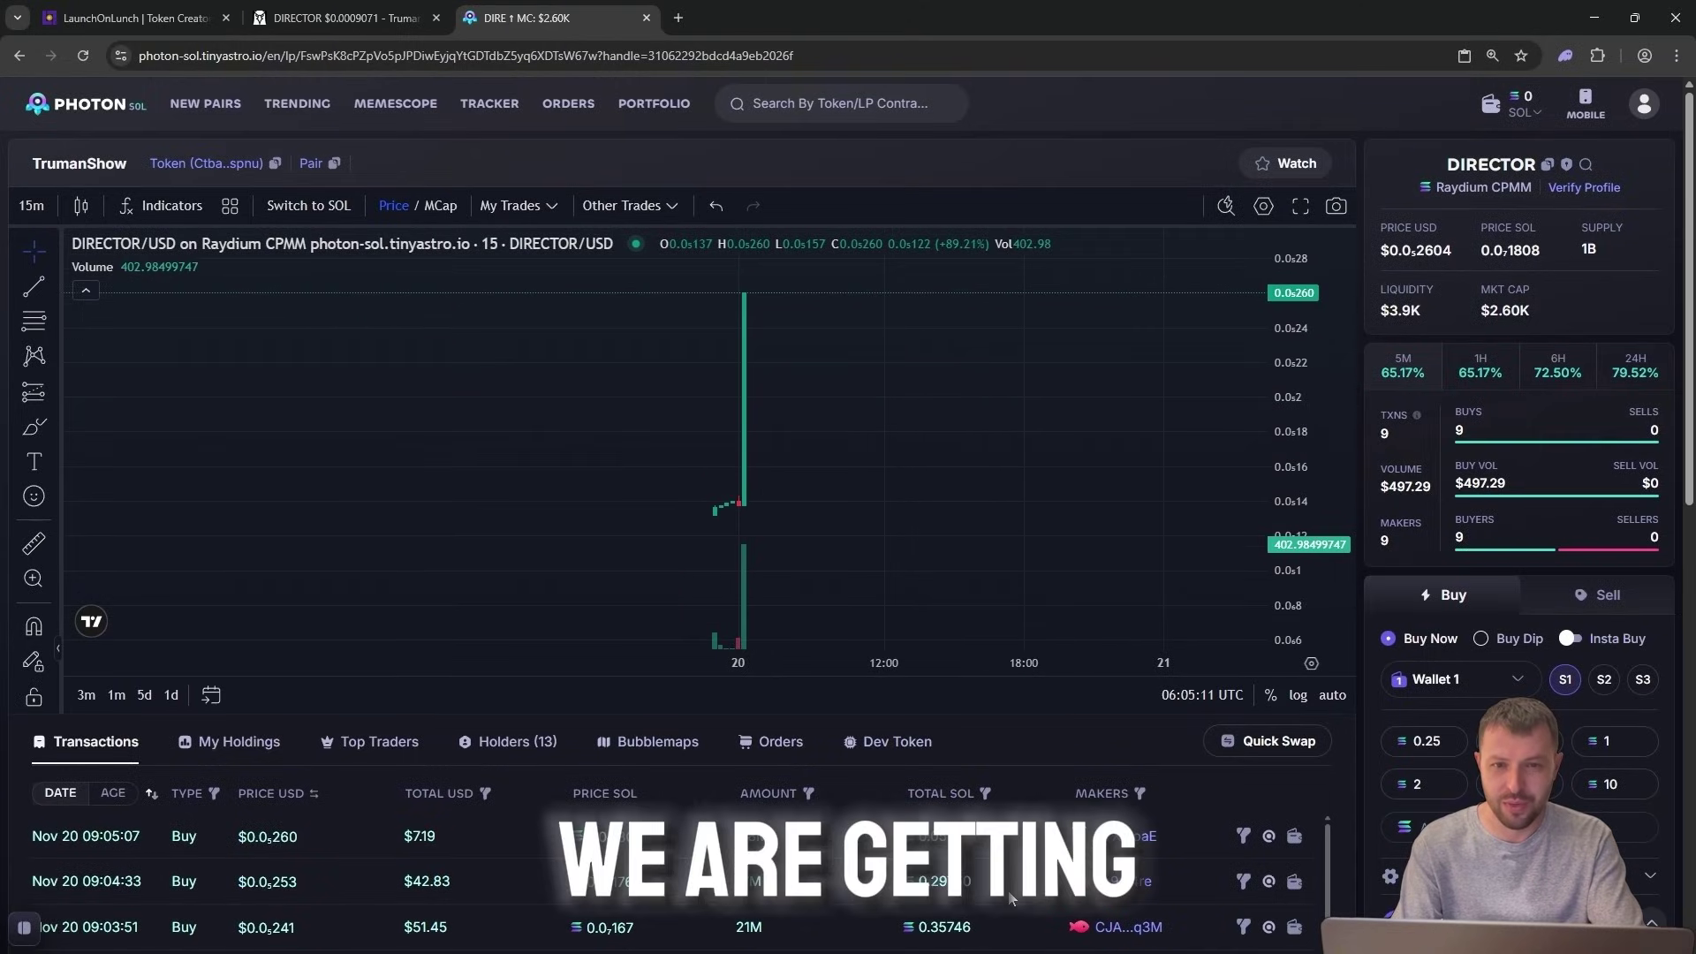
{"action": "double_click", "coordinate": [391, 841]}
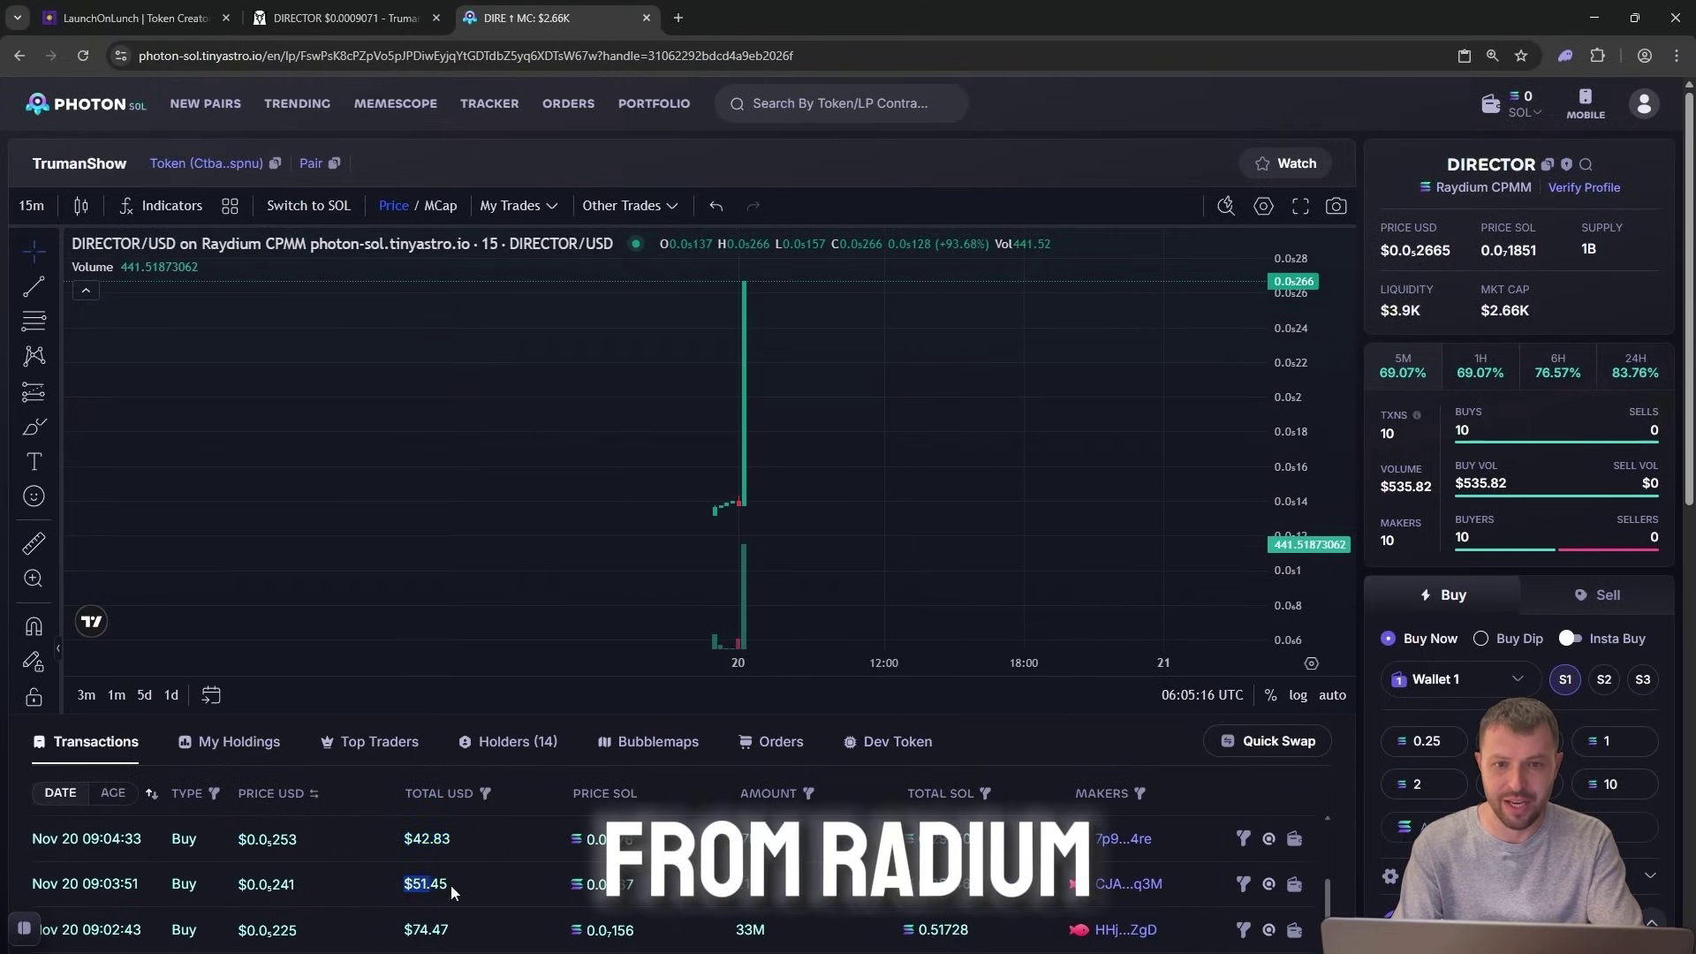
{"action": "scroll", "coordinate": [410, 885], "scroll_direction": "down", "scroll_amount": 1}
{"action": "scroll", "coordinate": [408, 886], "scroll_direction": "down", "scroll_amount": 2}
{"action": "scroll", "coordinate": [405, 868], "scroll_direction": "down", "scroll_amount": 2}
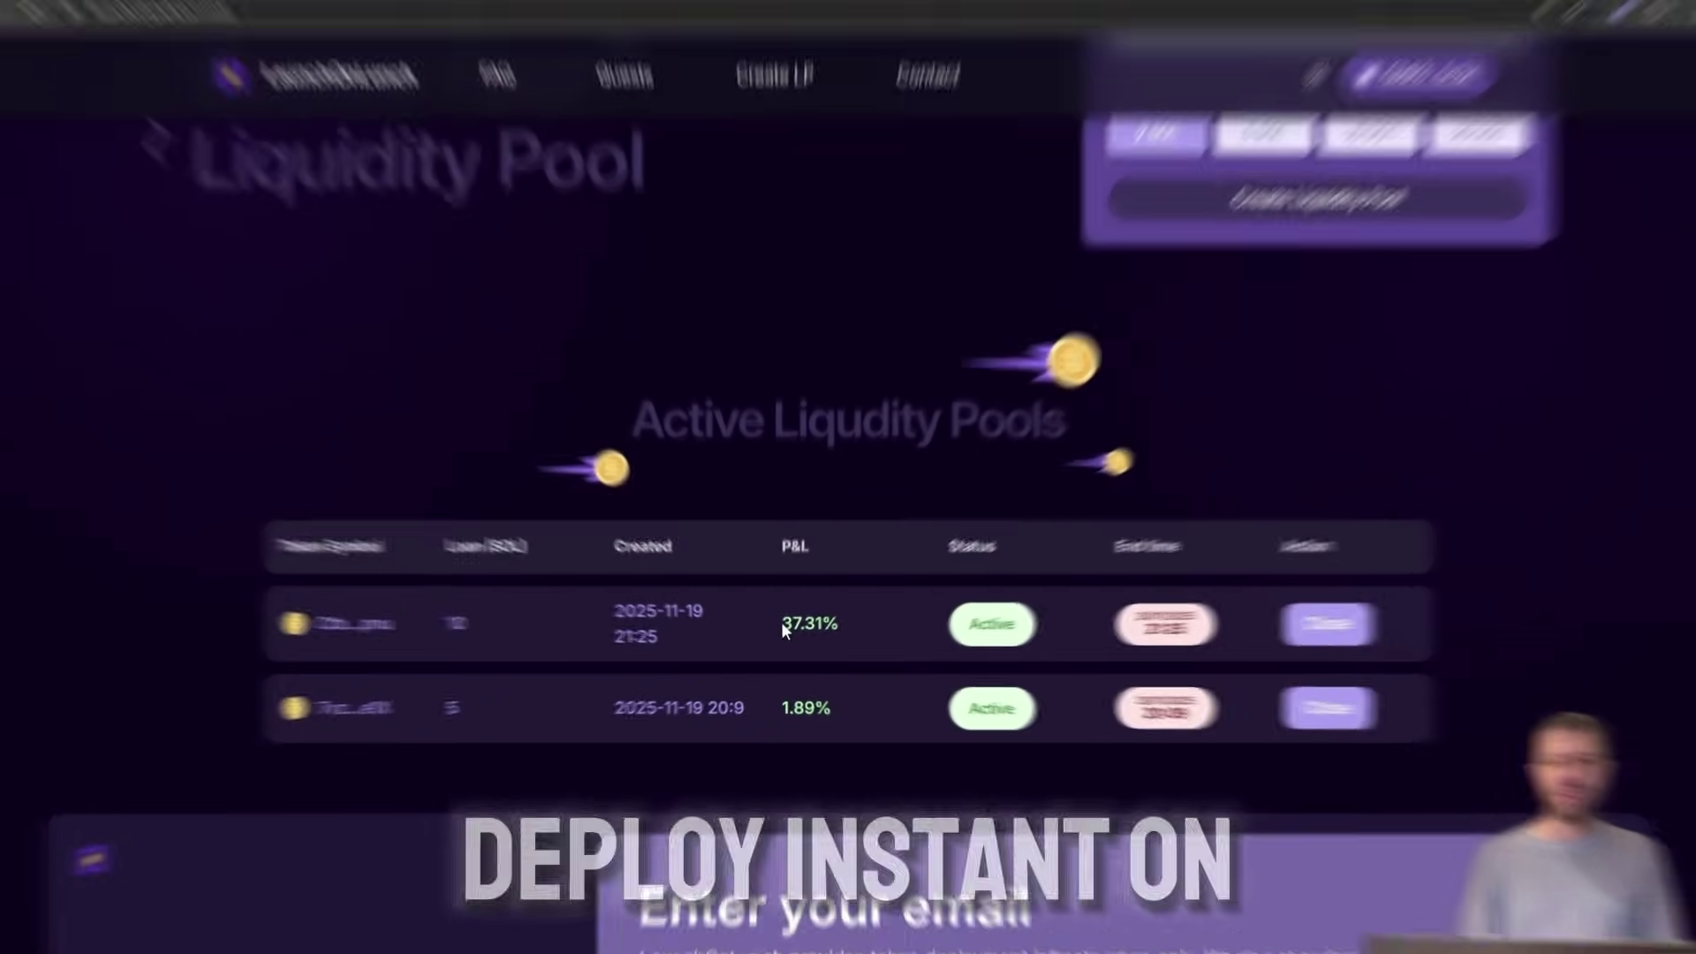
- Highlight the new 10 SOL pool's 37.31% profit in Active Liquidity Pools
{"action": "left_click_drag", "start_coordinate": [781, 627], "coordinate": [836, 625]}
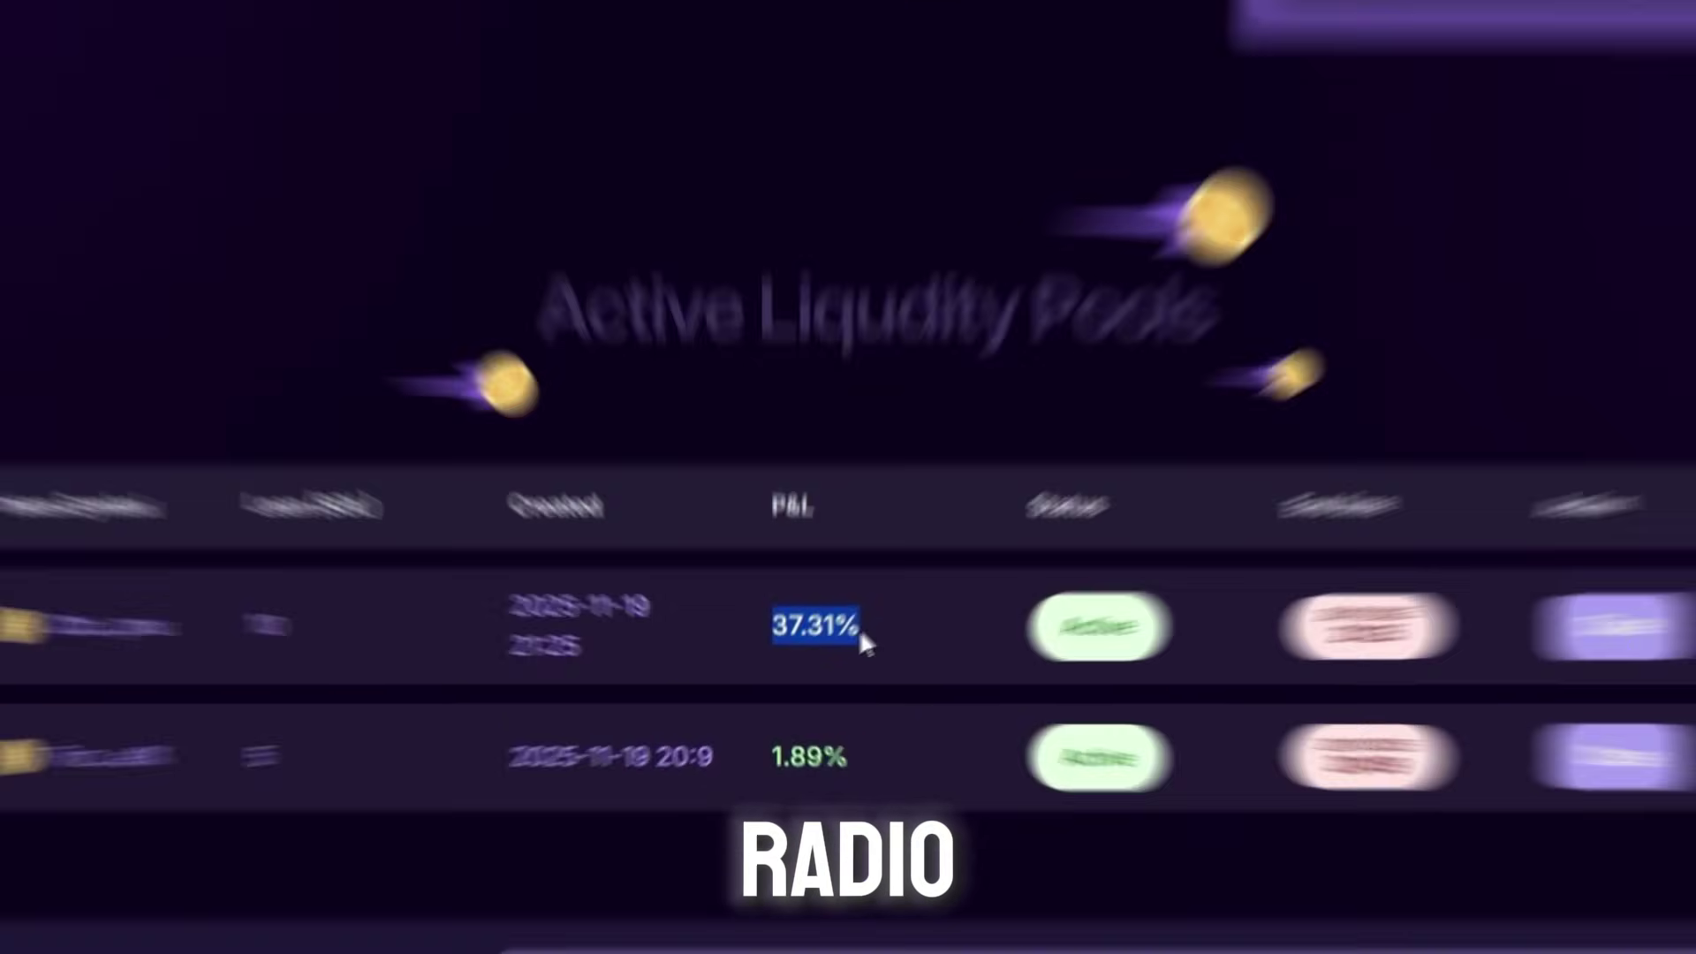
{"action": "left_click", "coordinate": [836, 633]}
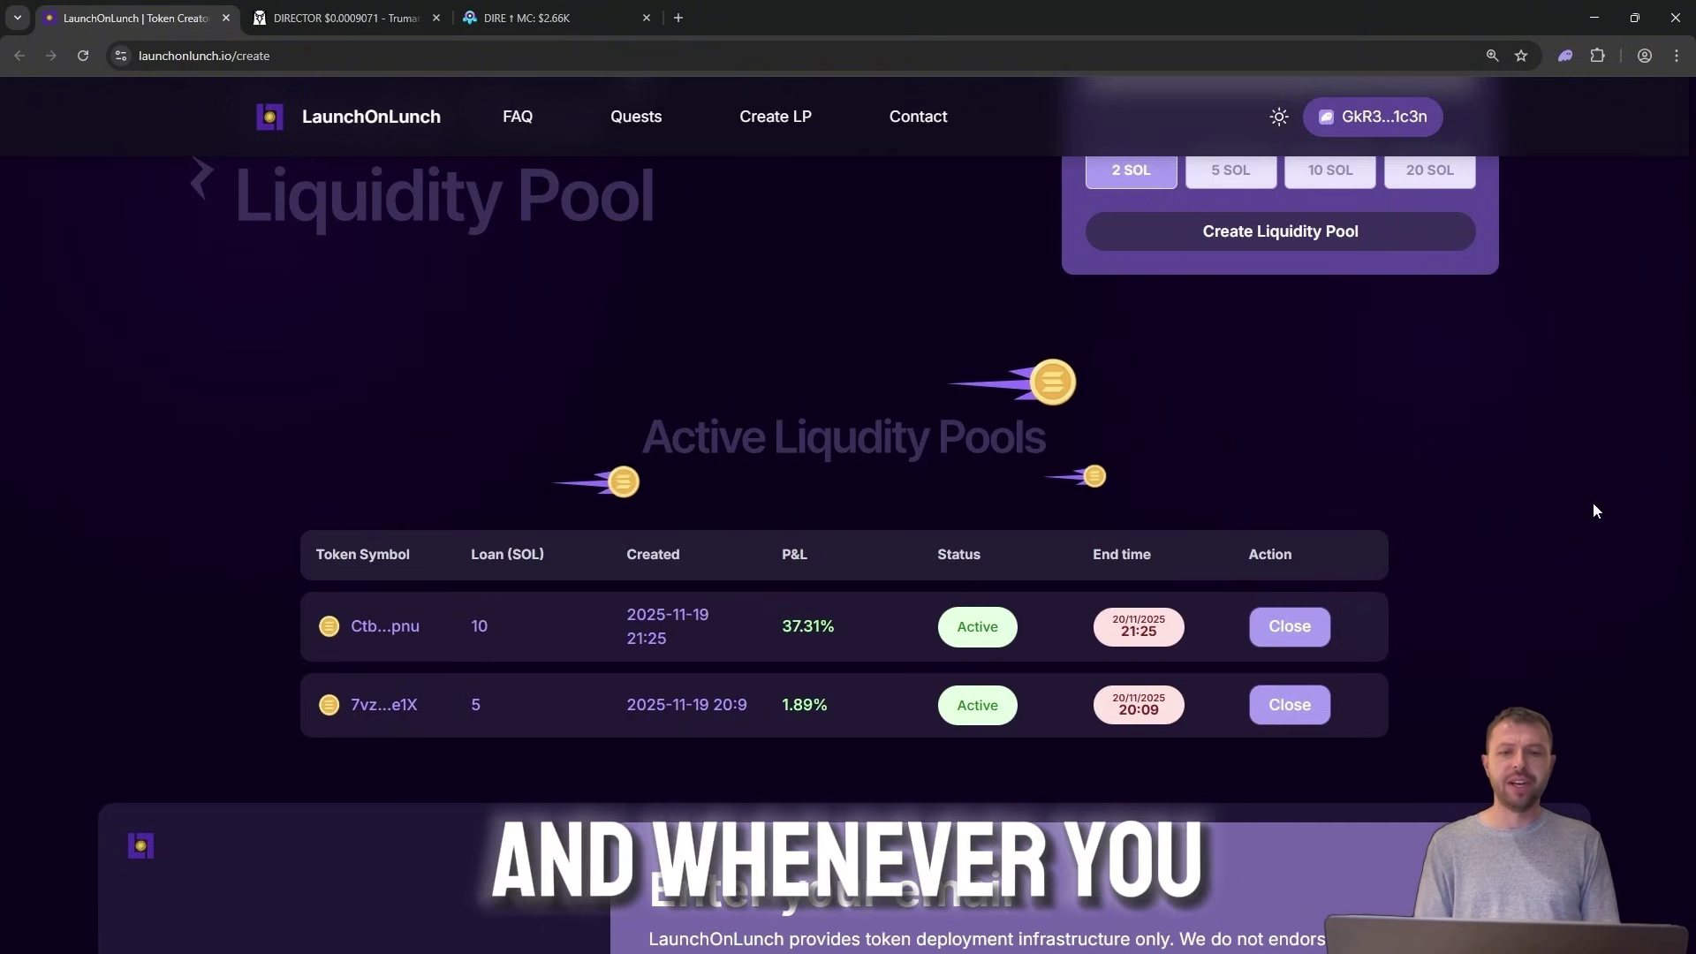
{"action": "scroll", "coordinate": [1169, 408], "scroll_direction": "up", "scroll_amount": 3}
- Return to the LaunchOnLunch home page and check the wallet's Wrapped SOL balance
{"action": "left_click", "coordinate": [420, 122]}
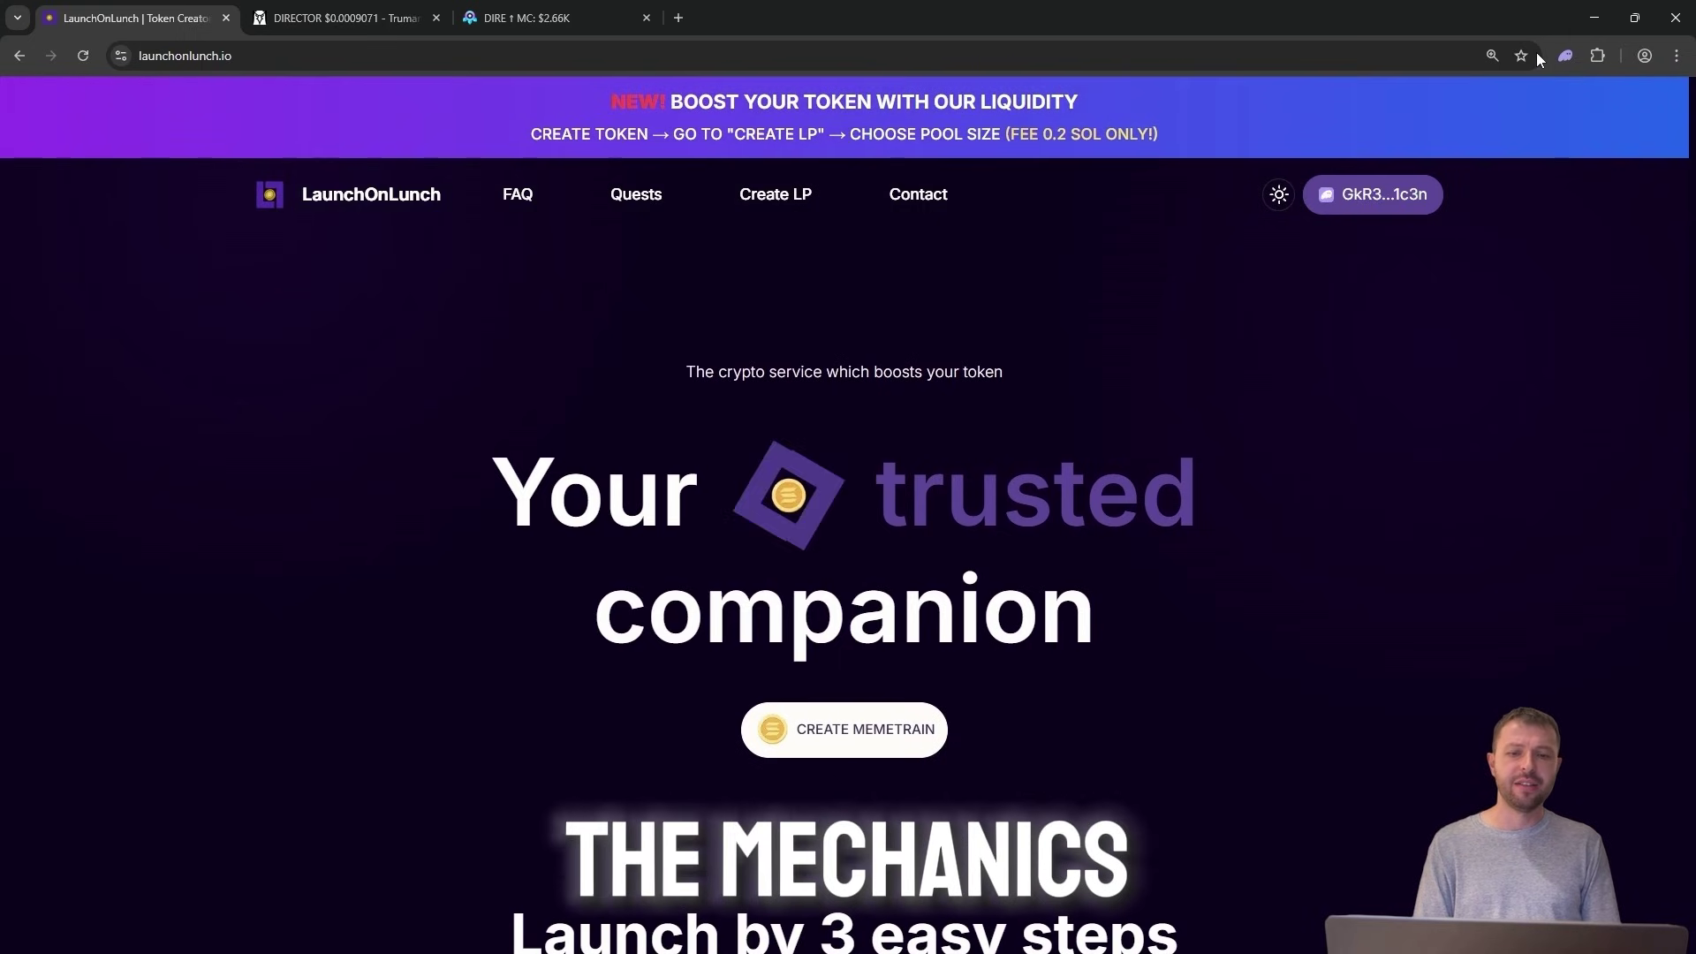
{"action": "left_click", "coordinate": [1565, 55]}
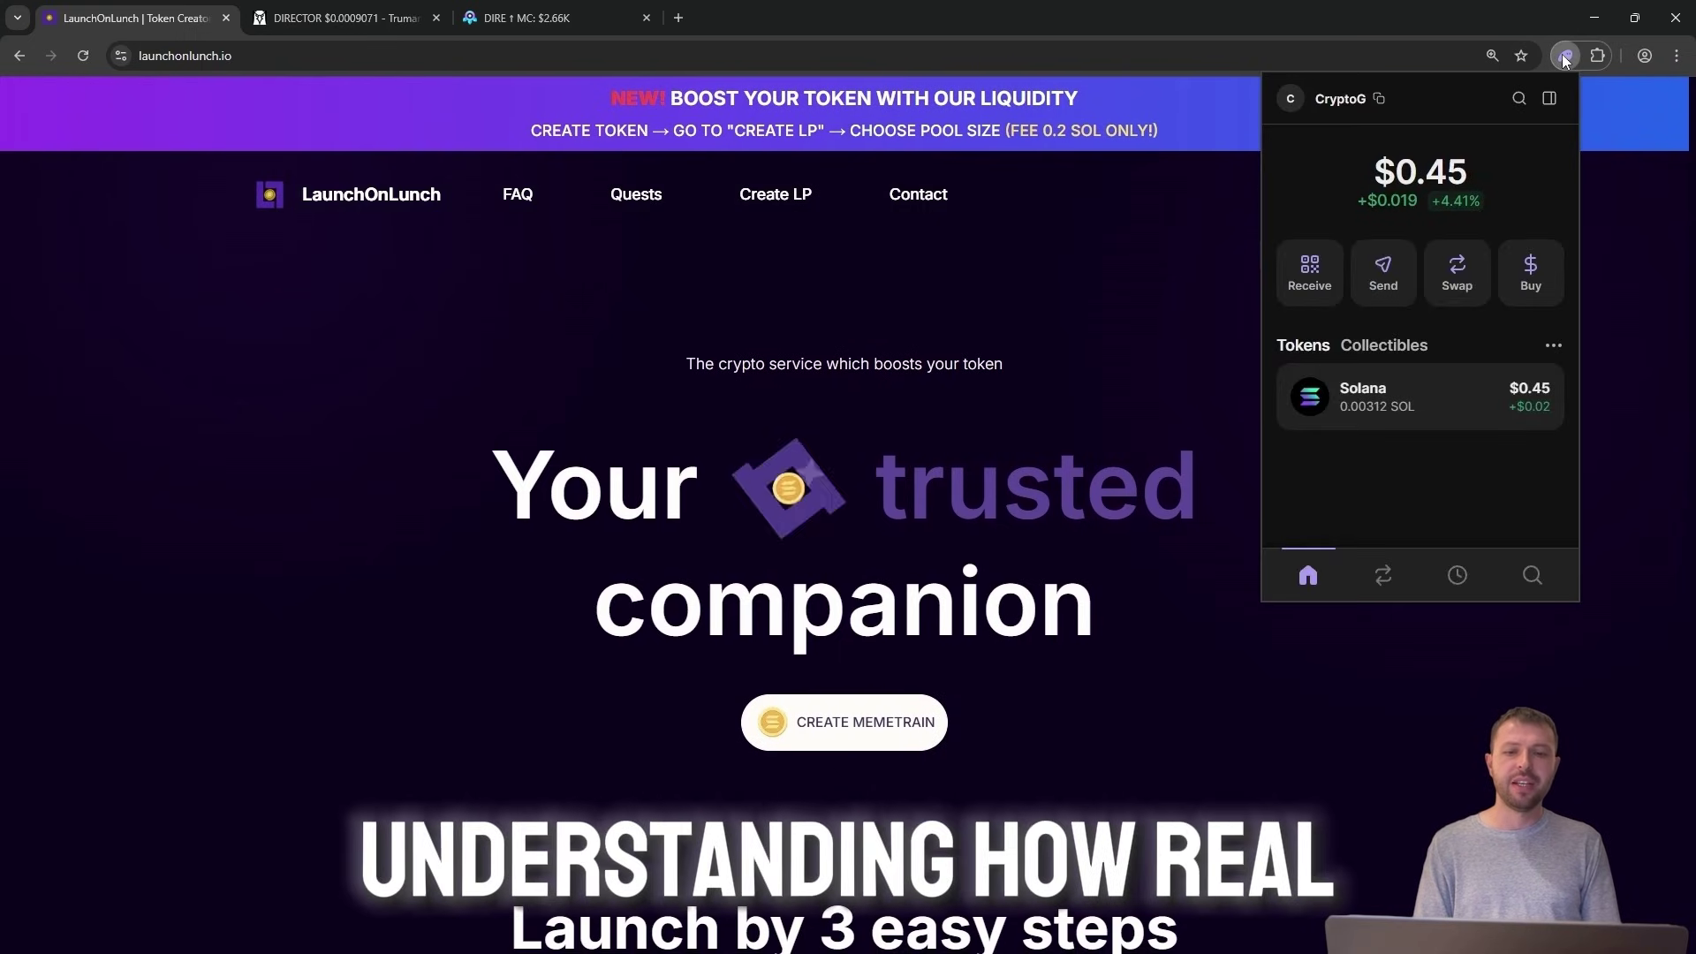
{"action": "left_click", "coordinate": [1565, 56]}
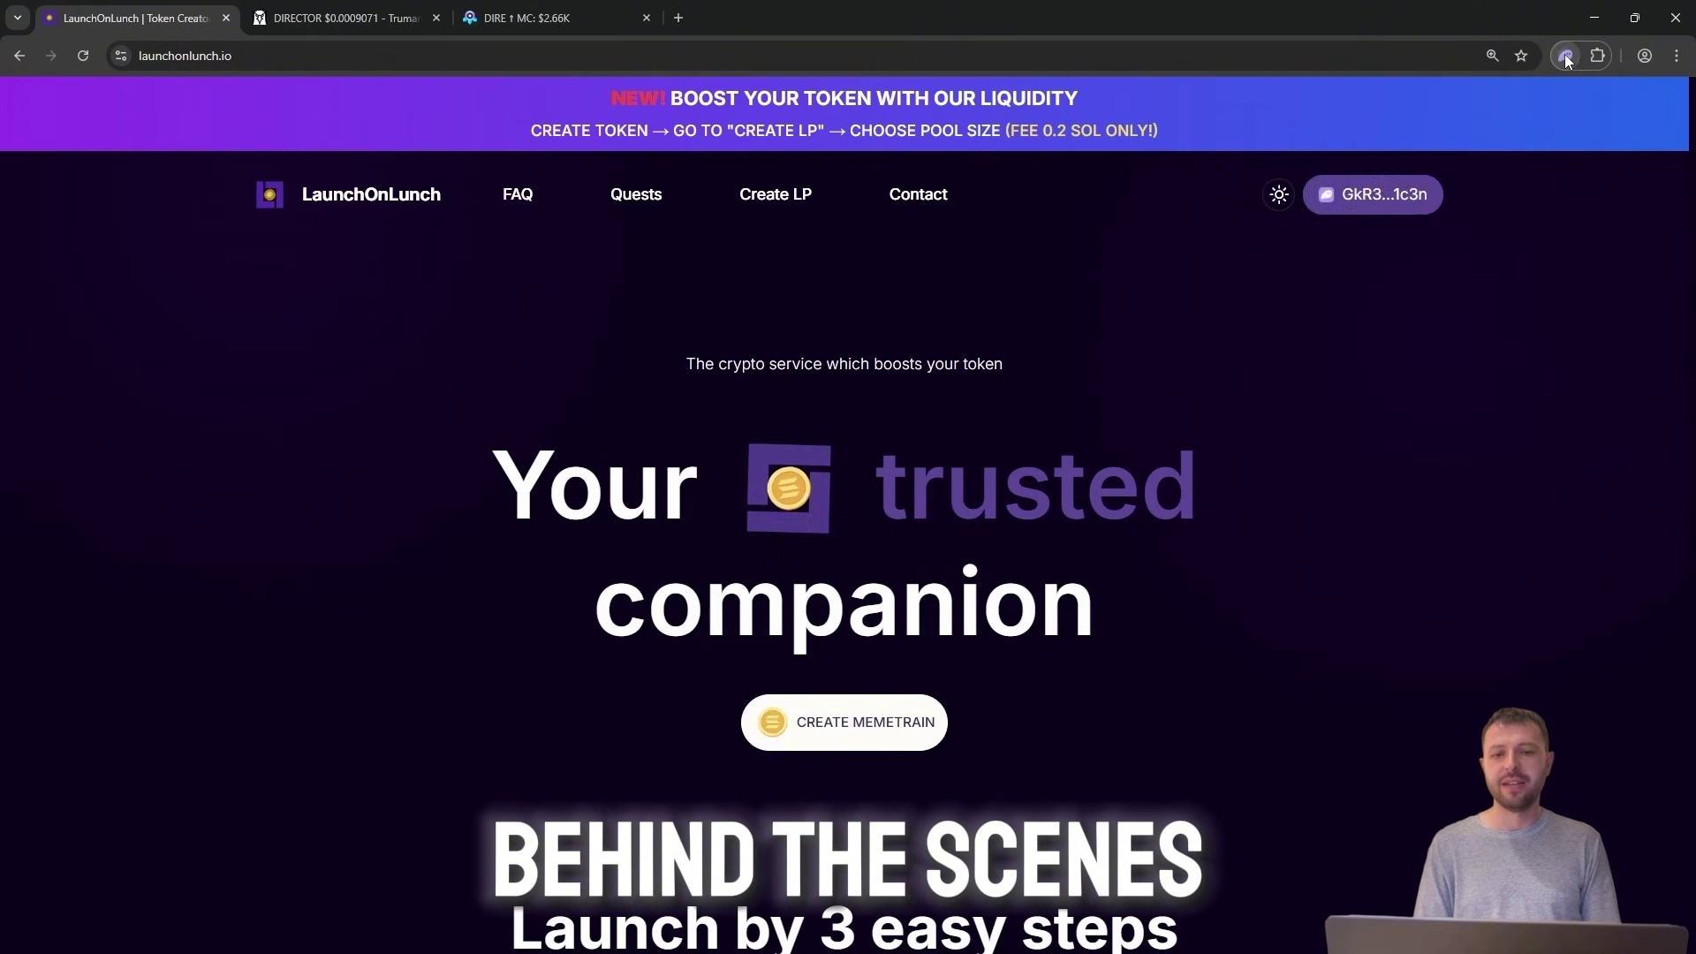